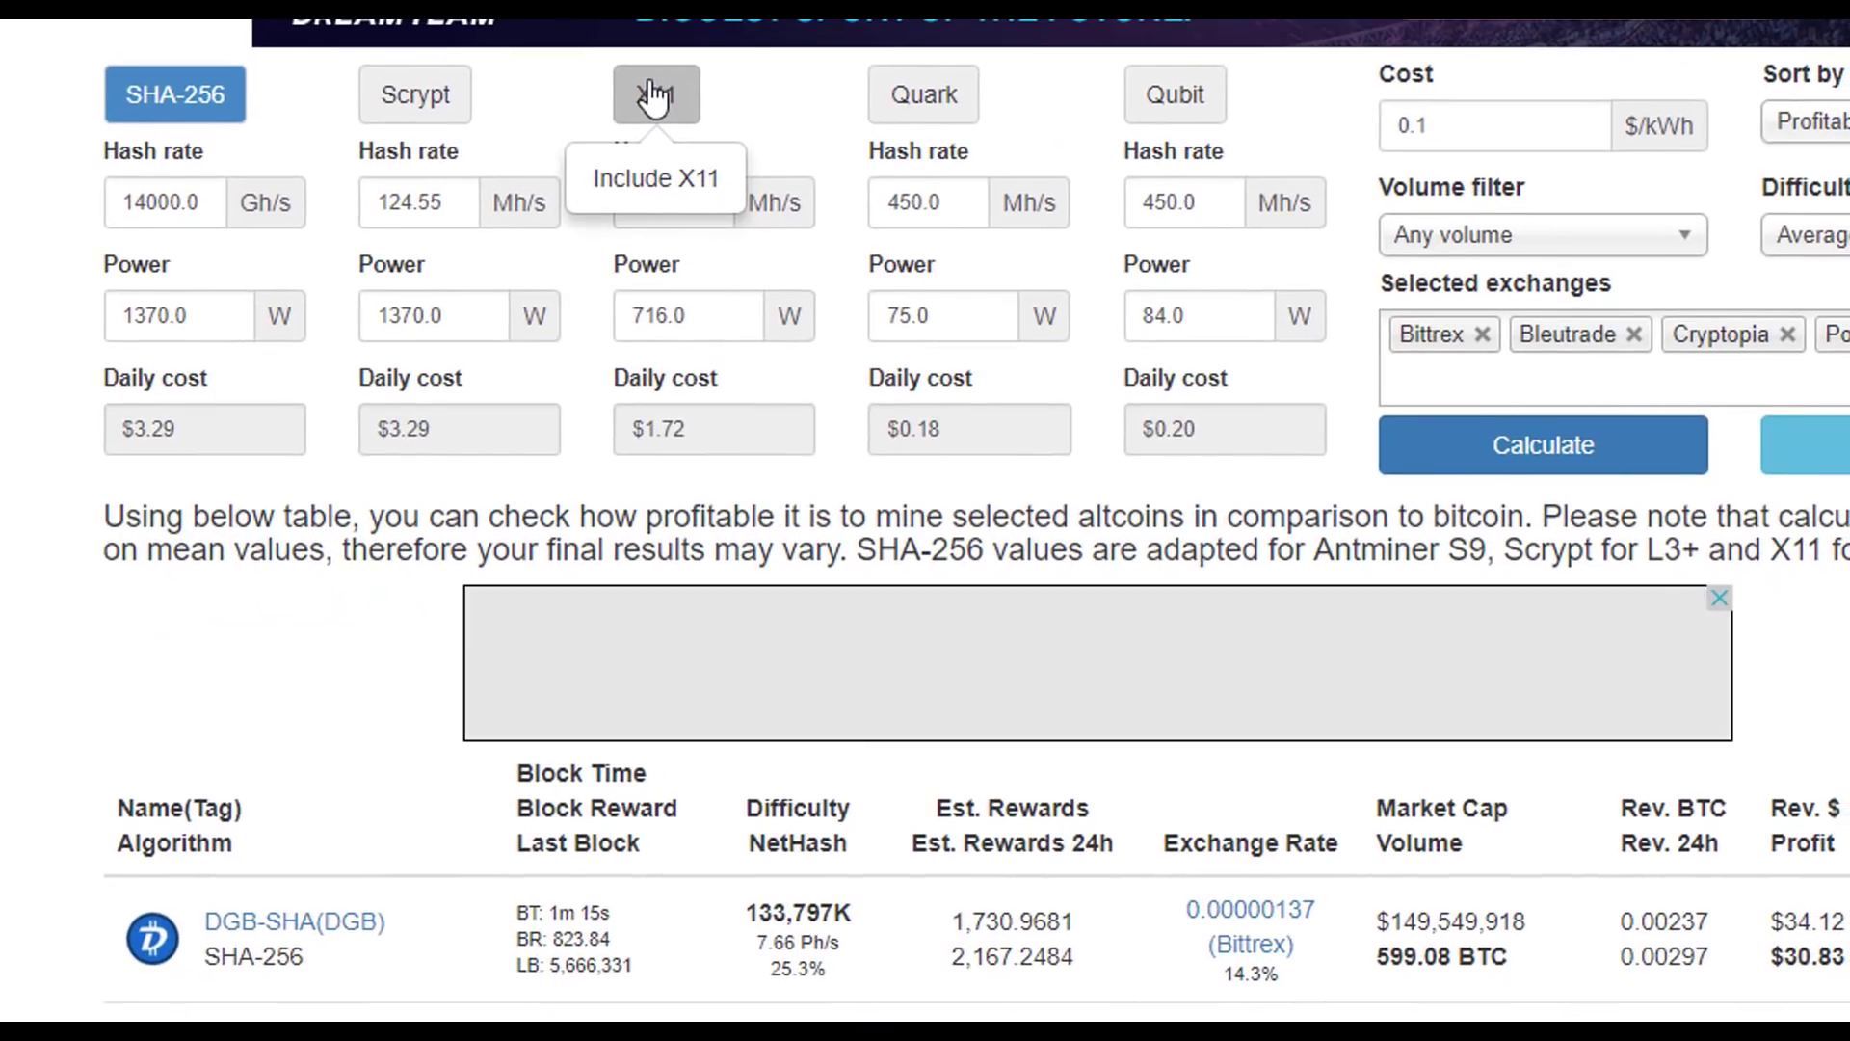
- Scroll down the WhatToMine coin table to compare DGB-SHA with Peercoin
scroll(655, 96, down, 5)
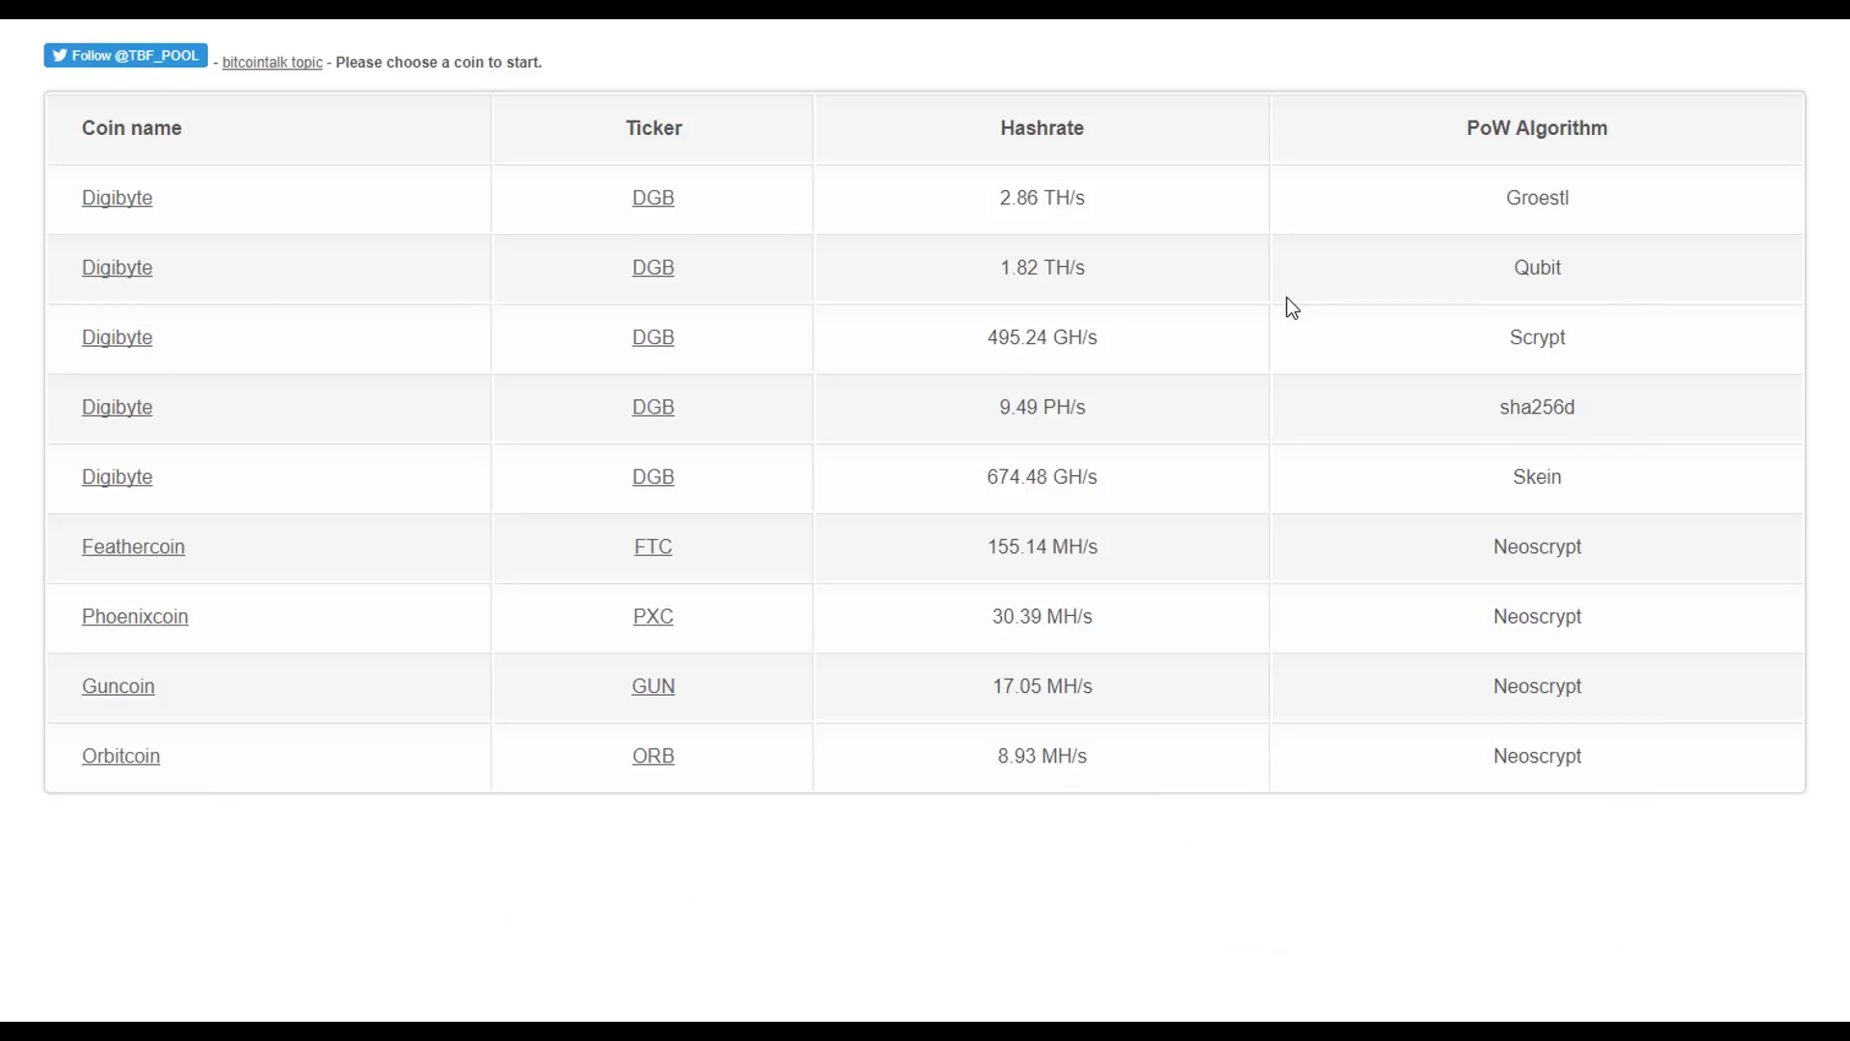
- Find the sha256d entry among the DigiByte pool rows and open that pool's page
drag(78, 198, 1545, 465)
click(1156, 875)
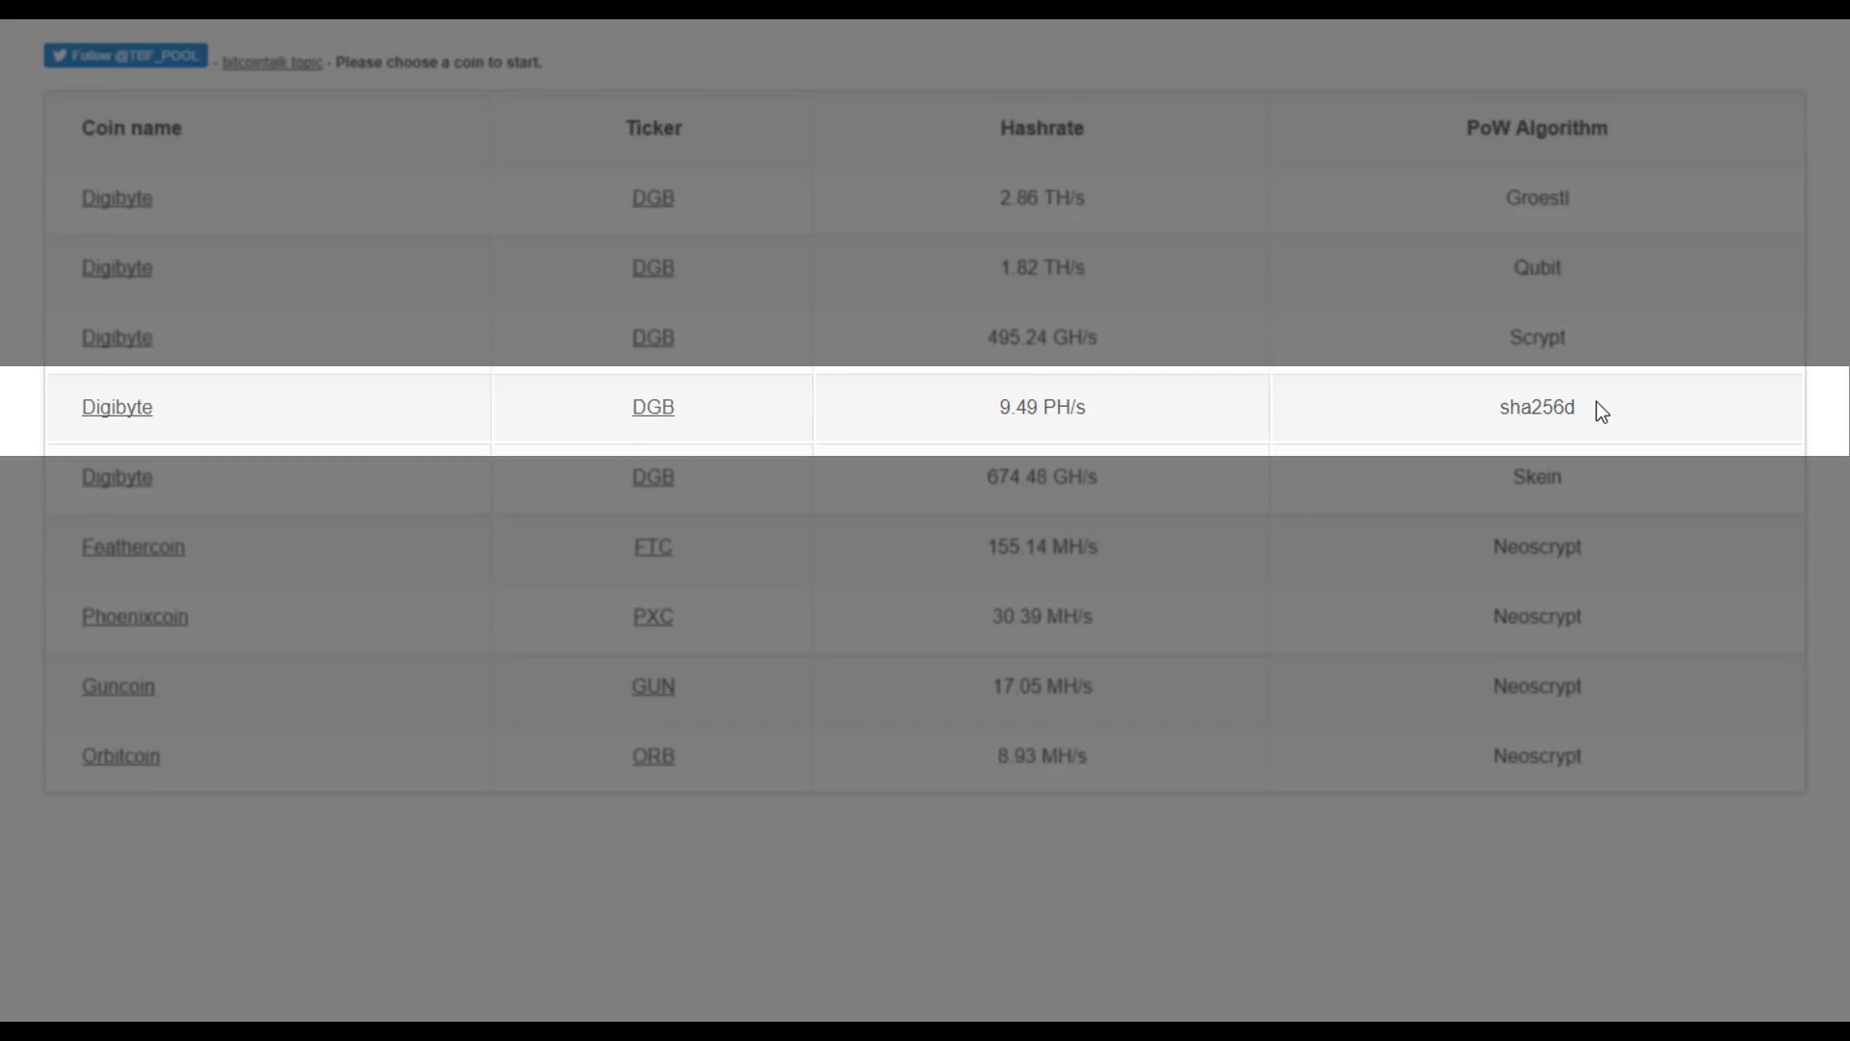
drag(1603, 411, 1489, 403)
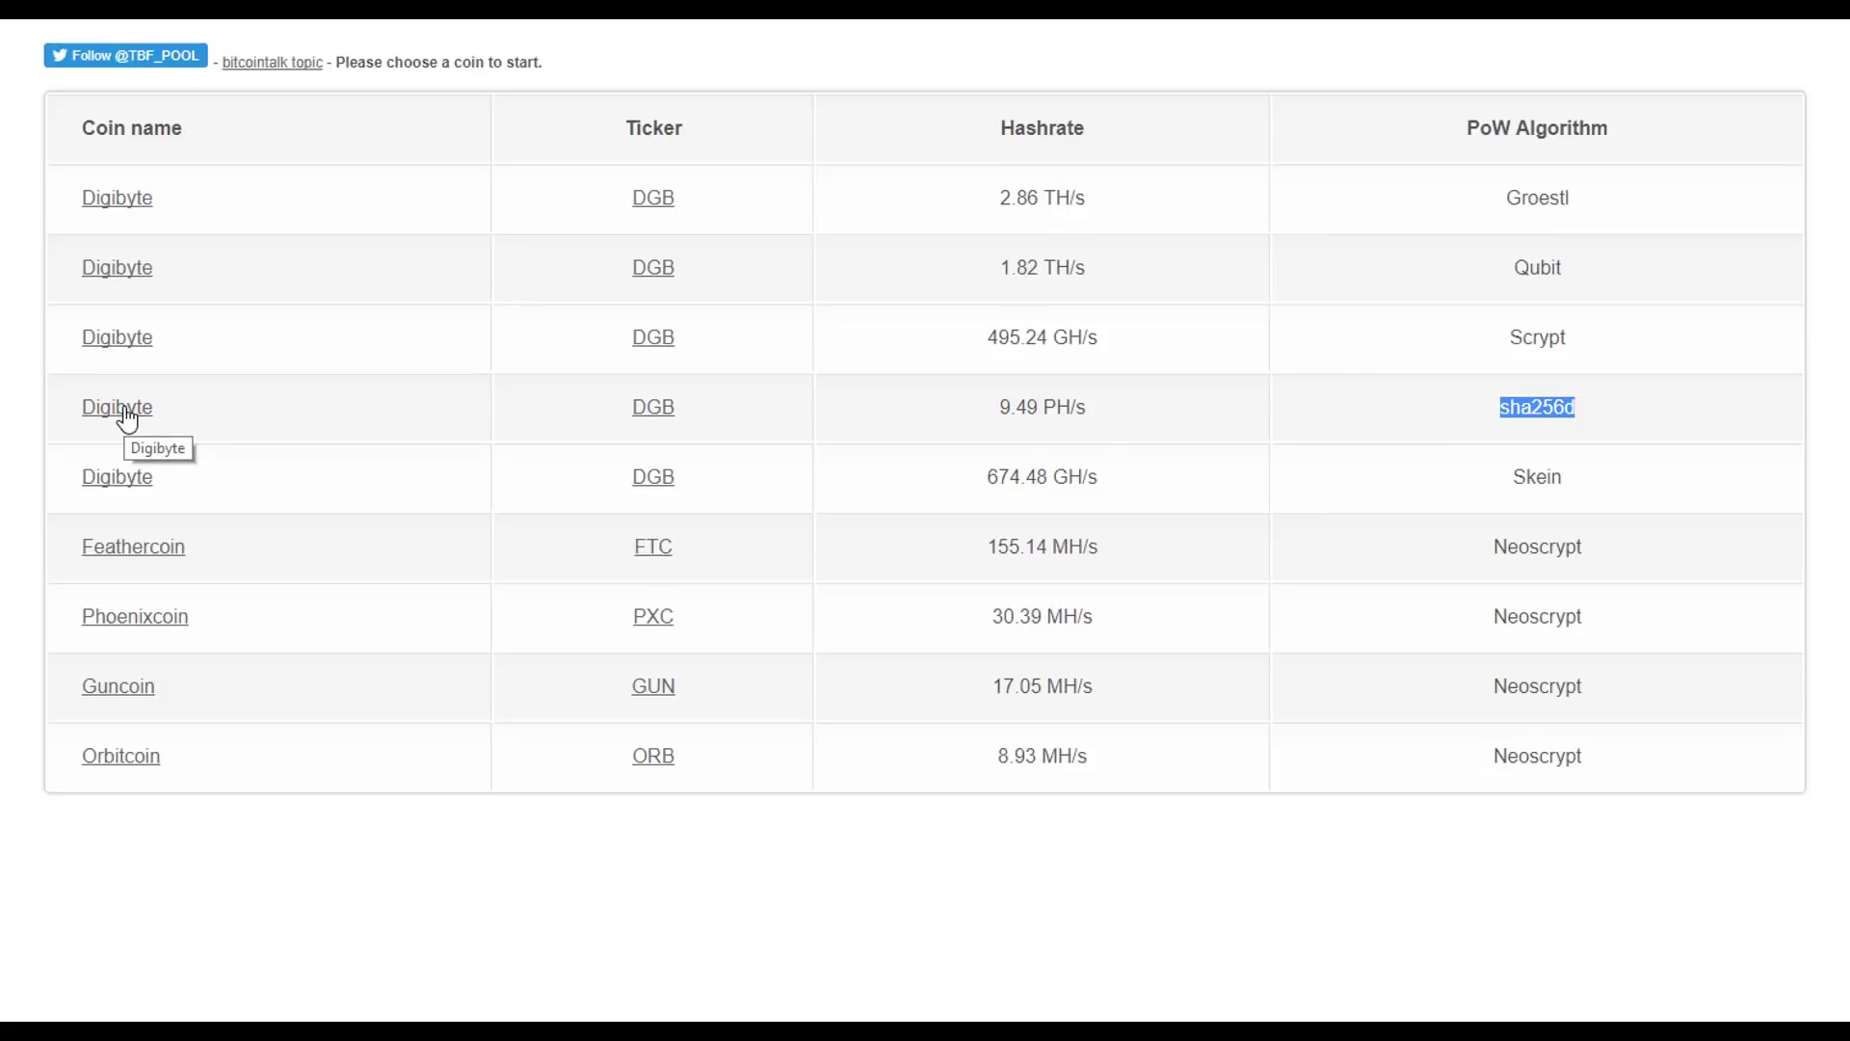
click(123, 409)
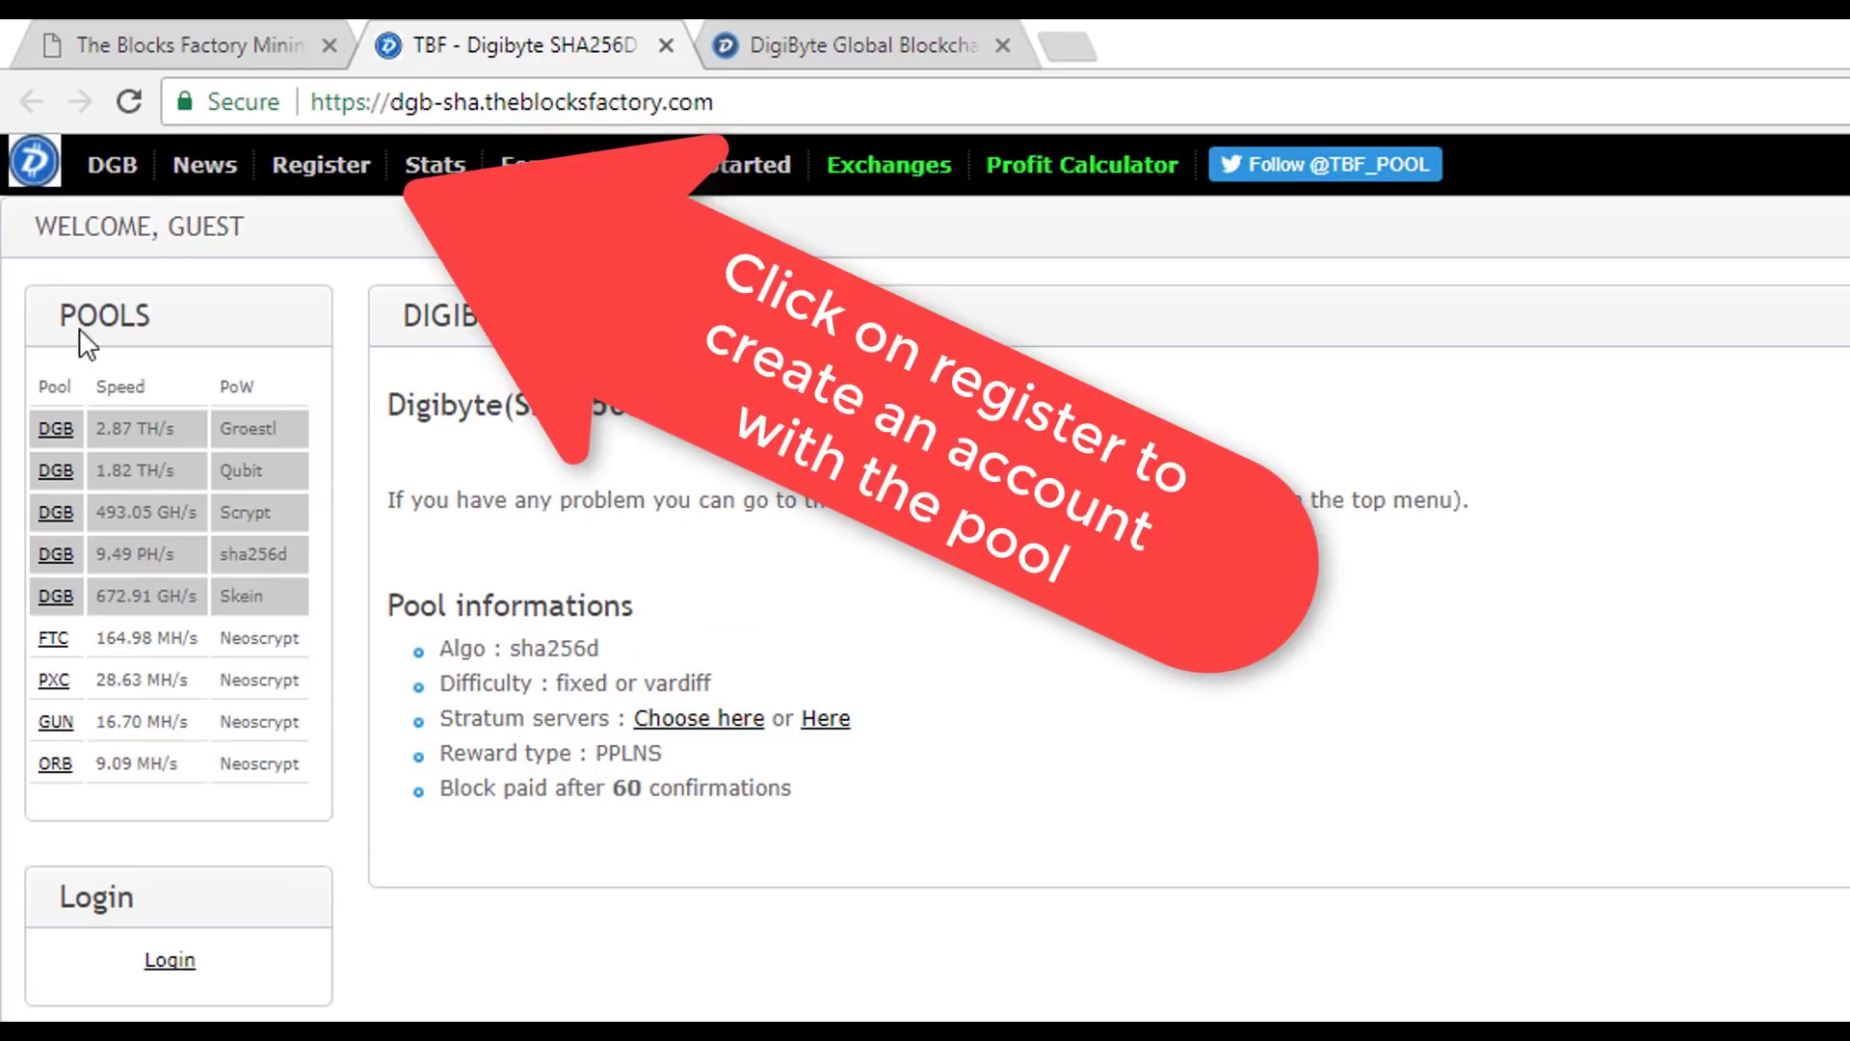
drag(35, 228, 216, 196)
- Register a new pool account with a username and password, then go to the login page
click(279, 229)
click(321, 165)
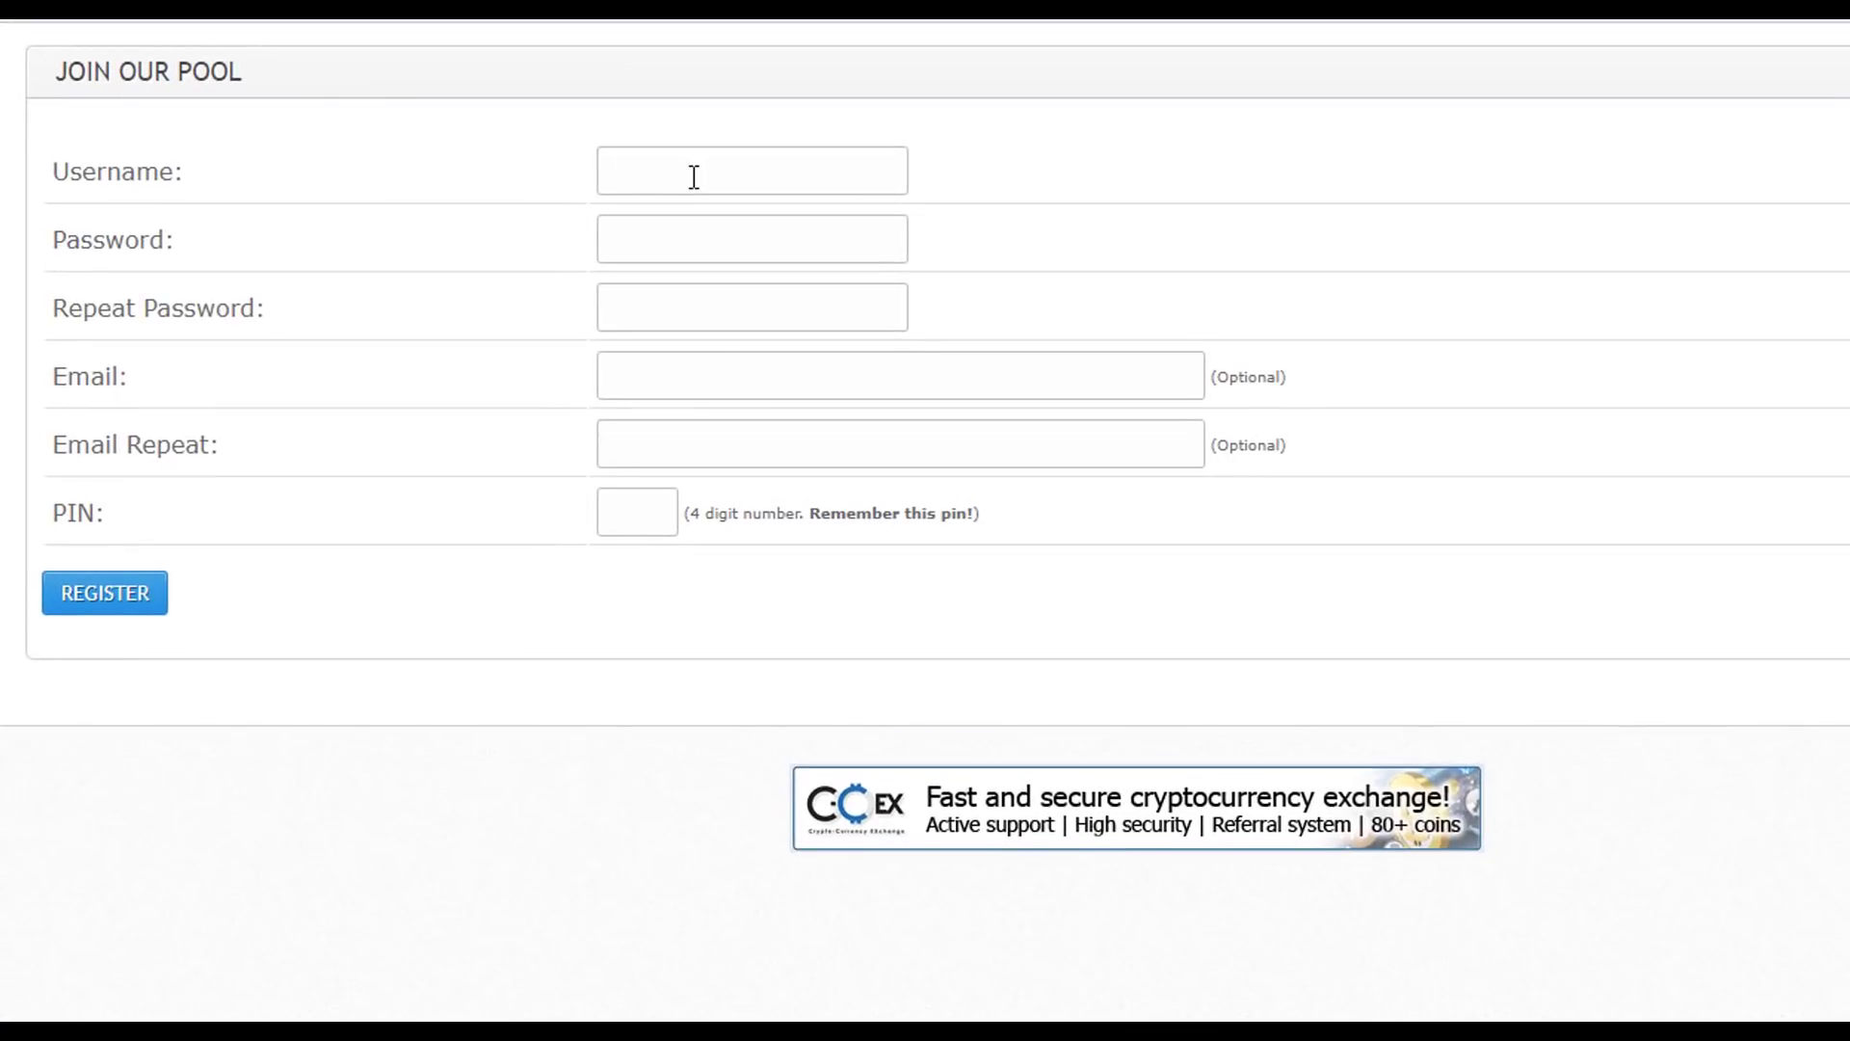
text(cubanhacker)
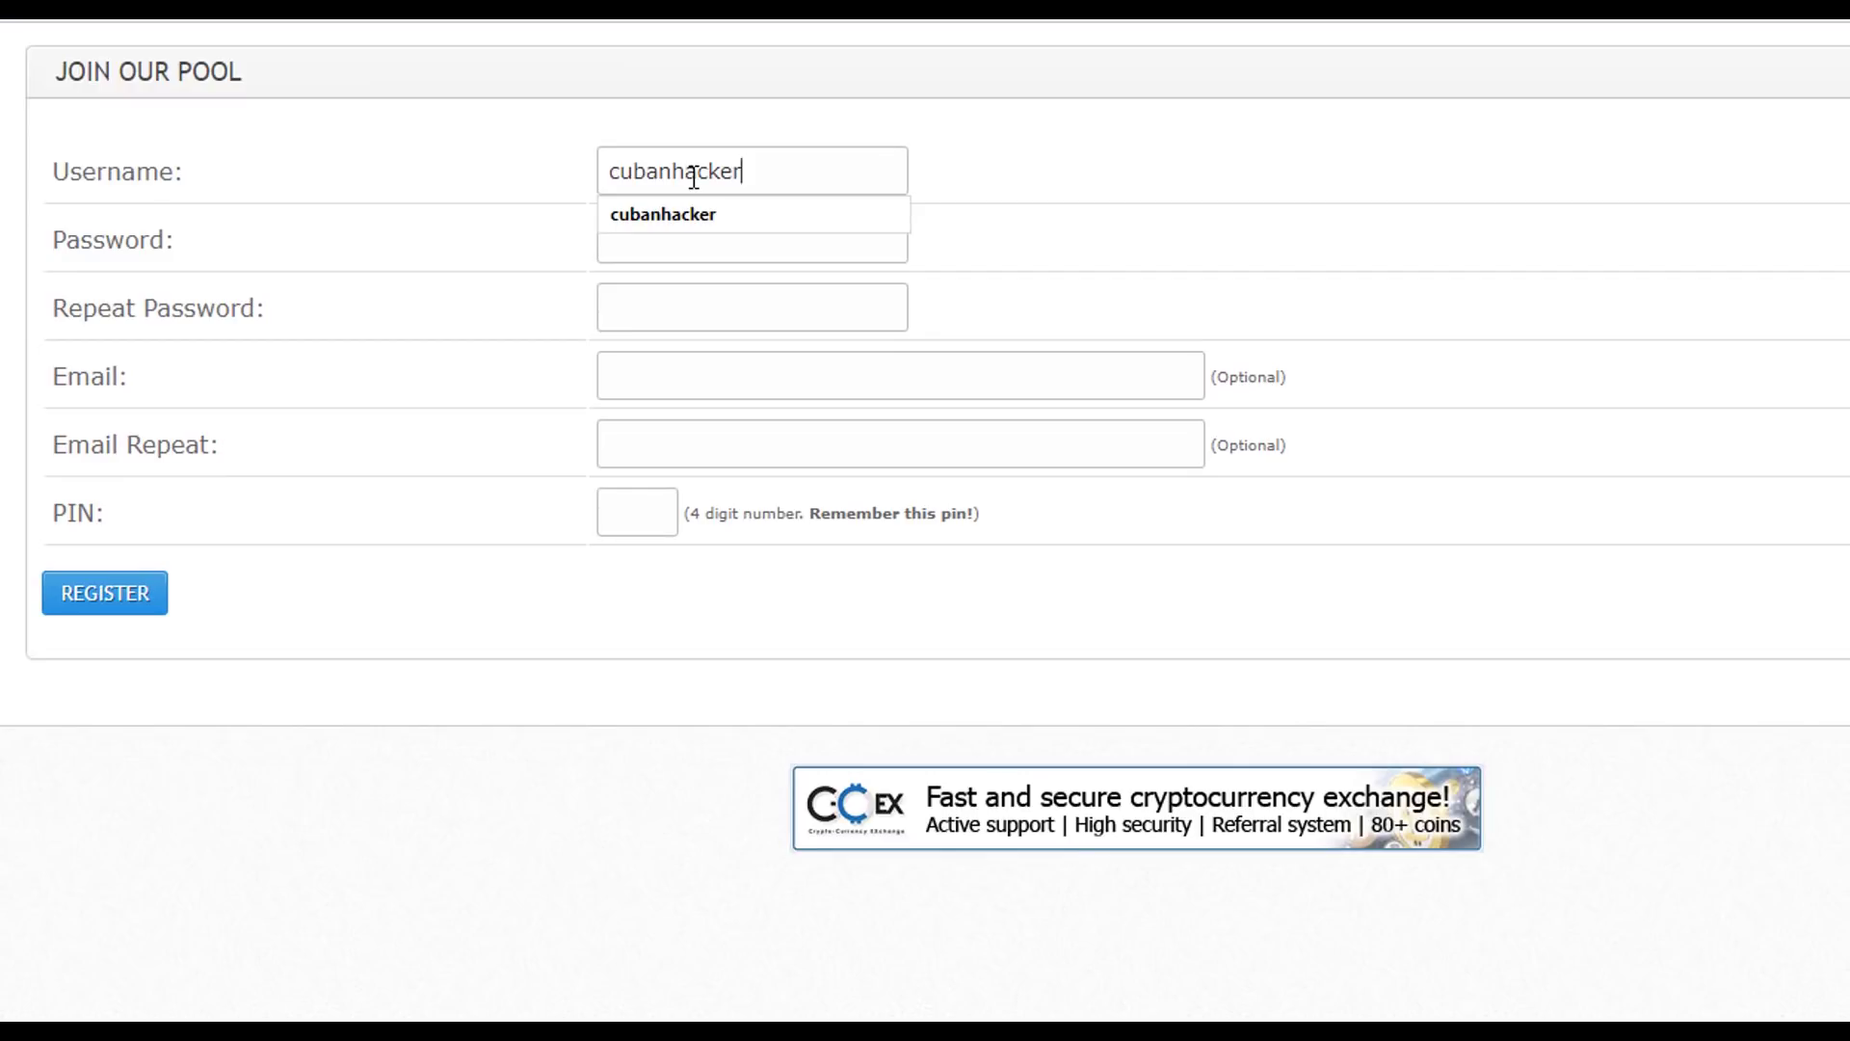
click(640, 237)
text(•••••••••••••)
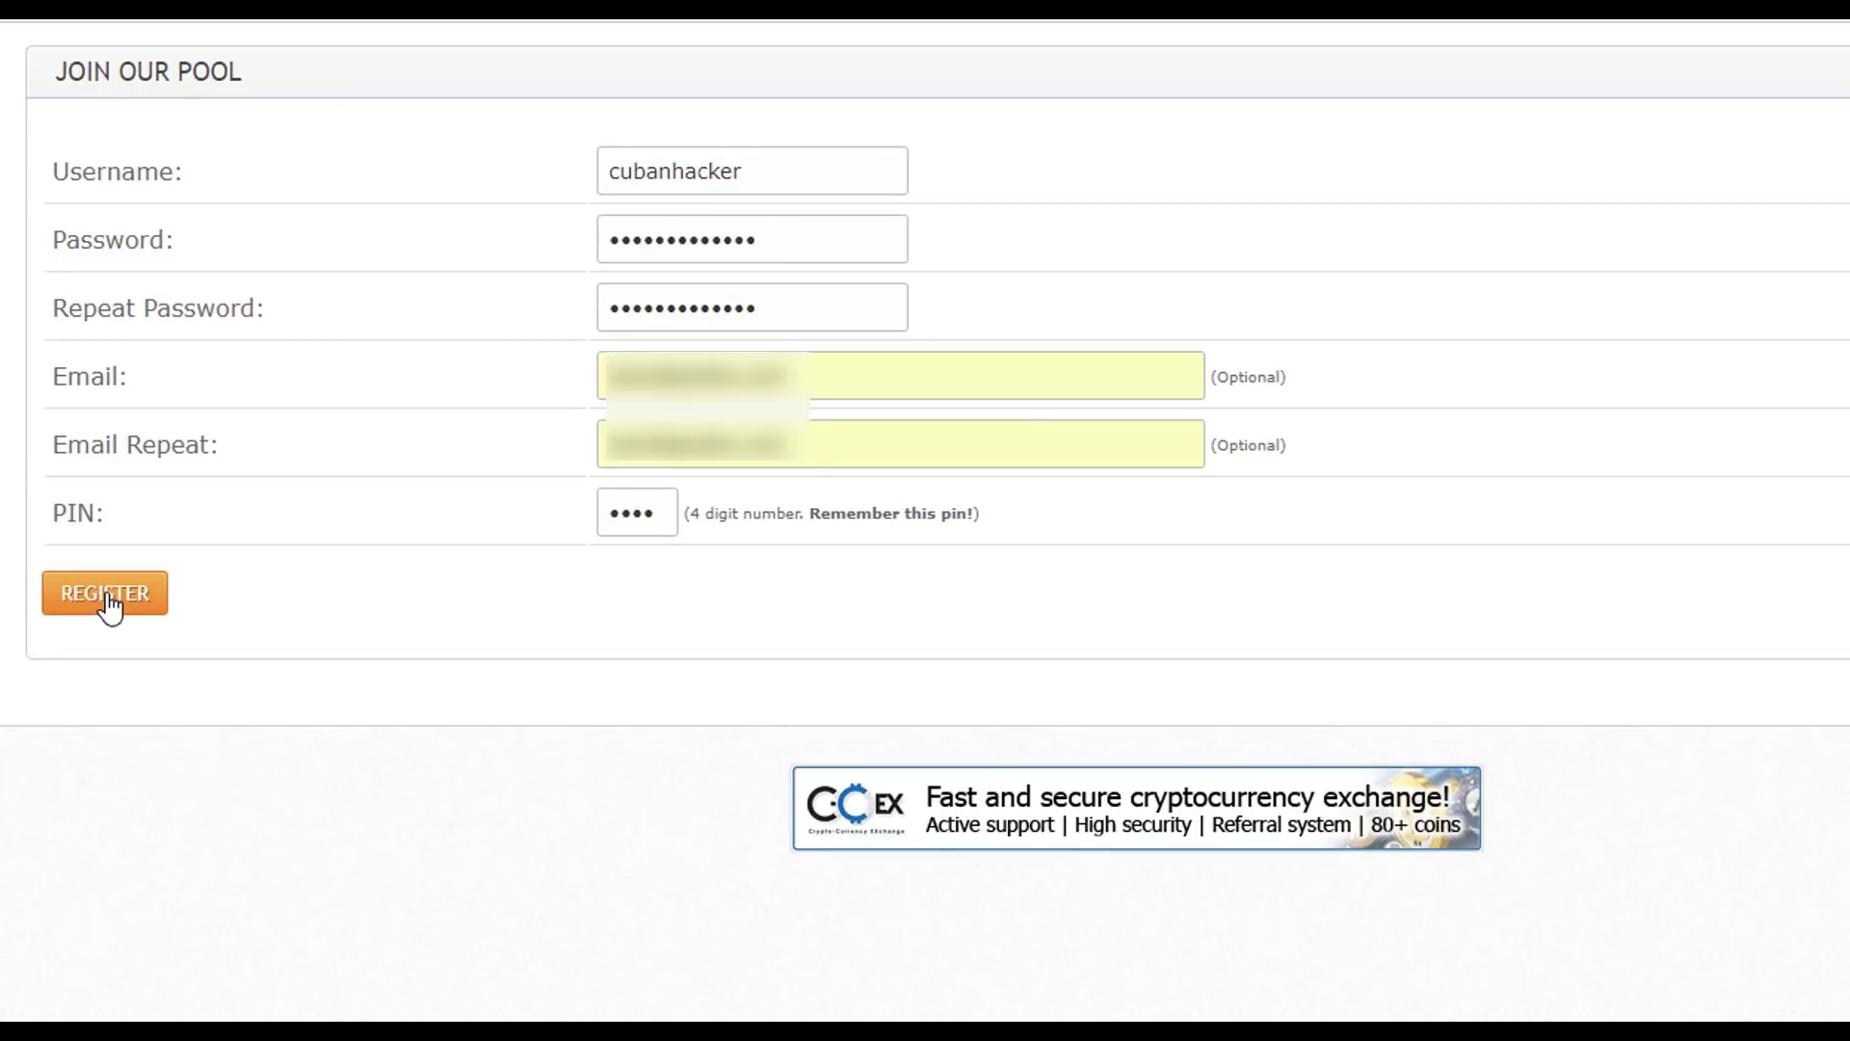
click(108, 598)
click(146, 829)
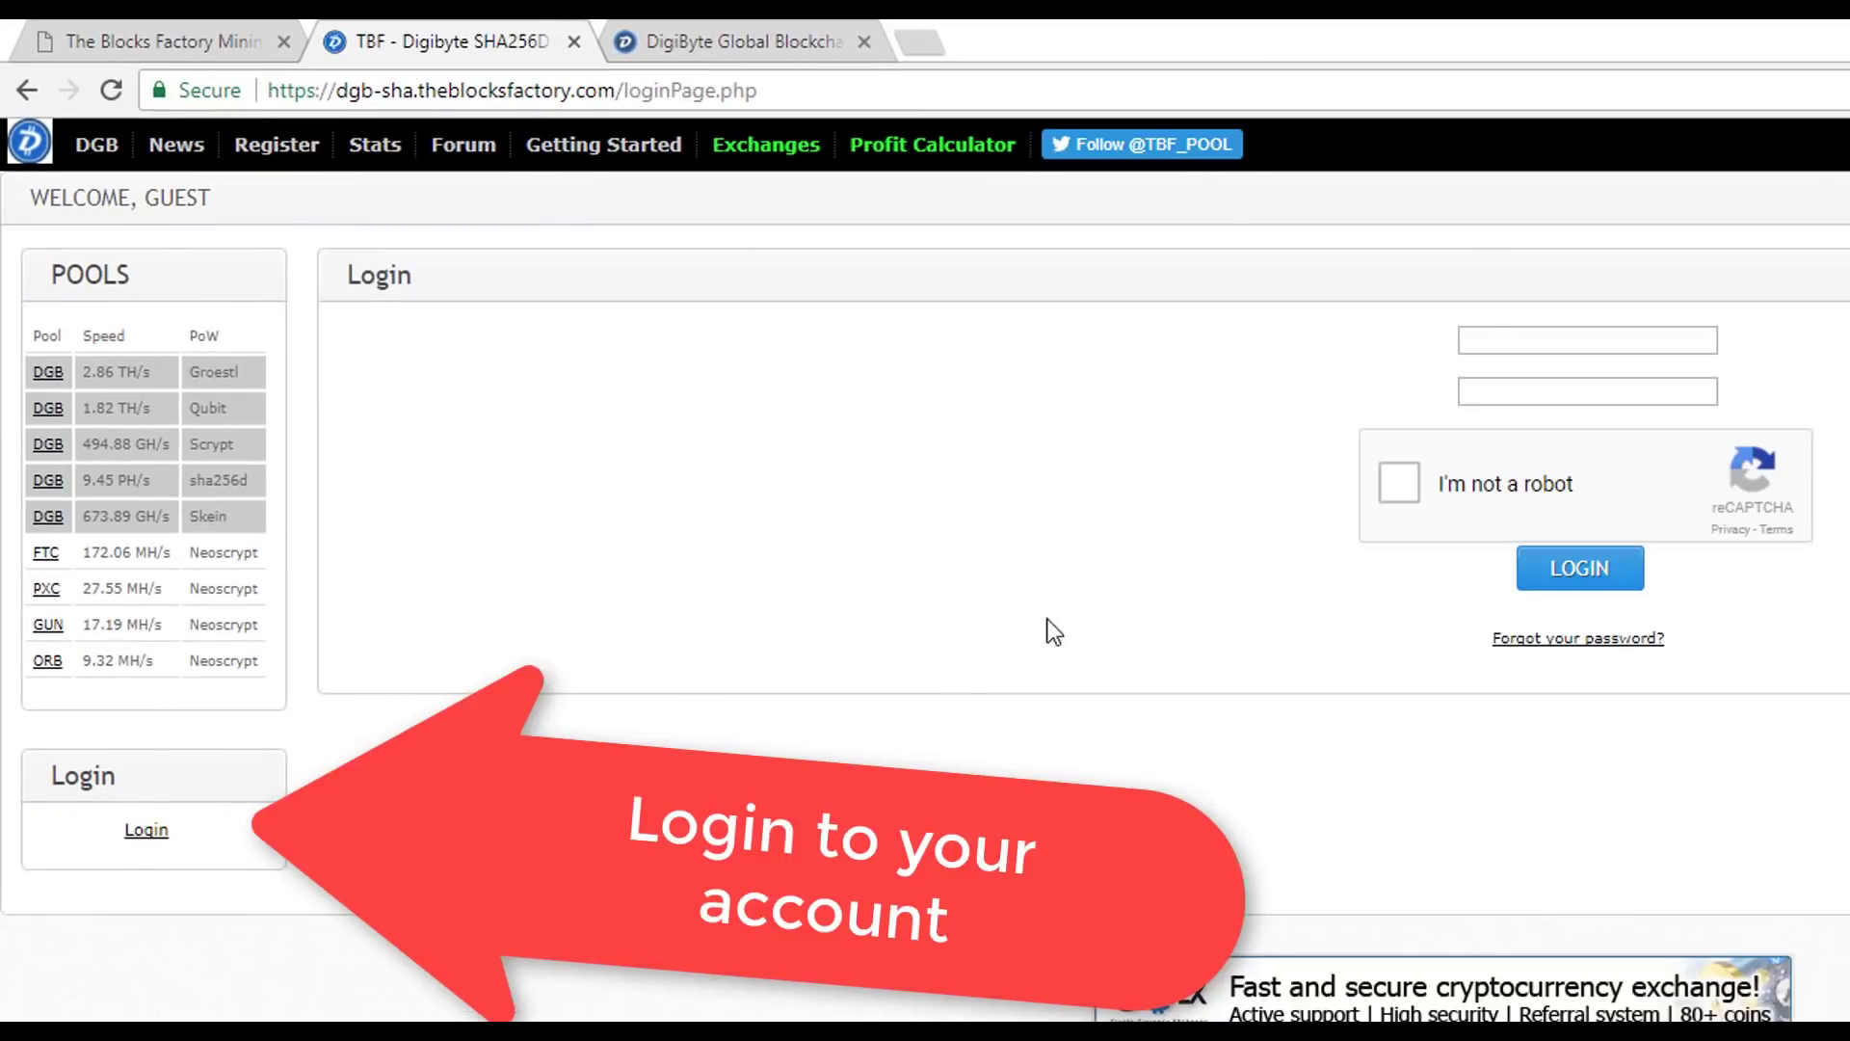
- Log in to the pool account with the saved username, password and reCAPTCHA
click(1492, 339)
key(Down)
key(Return)
key(Tab)
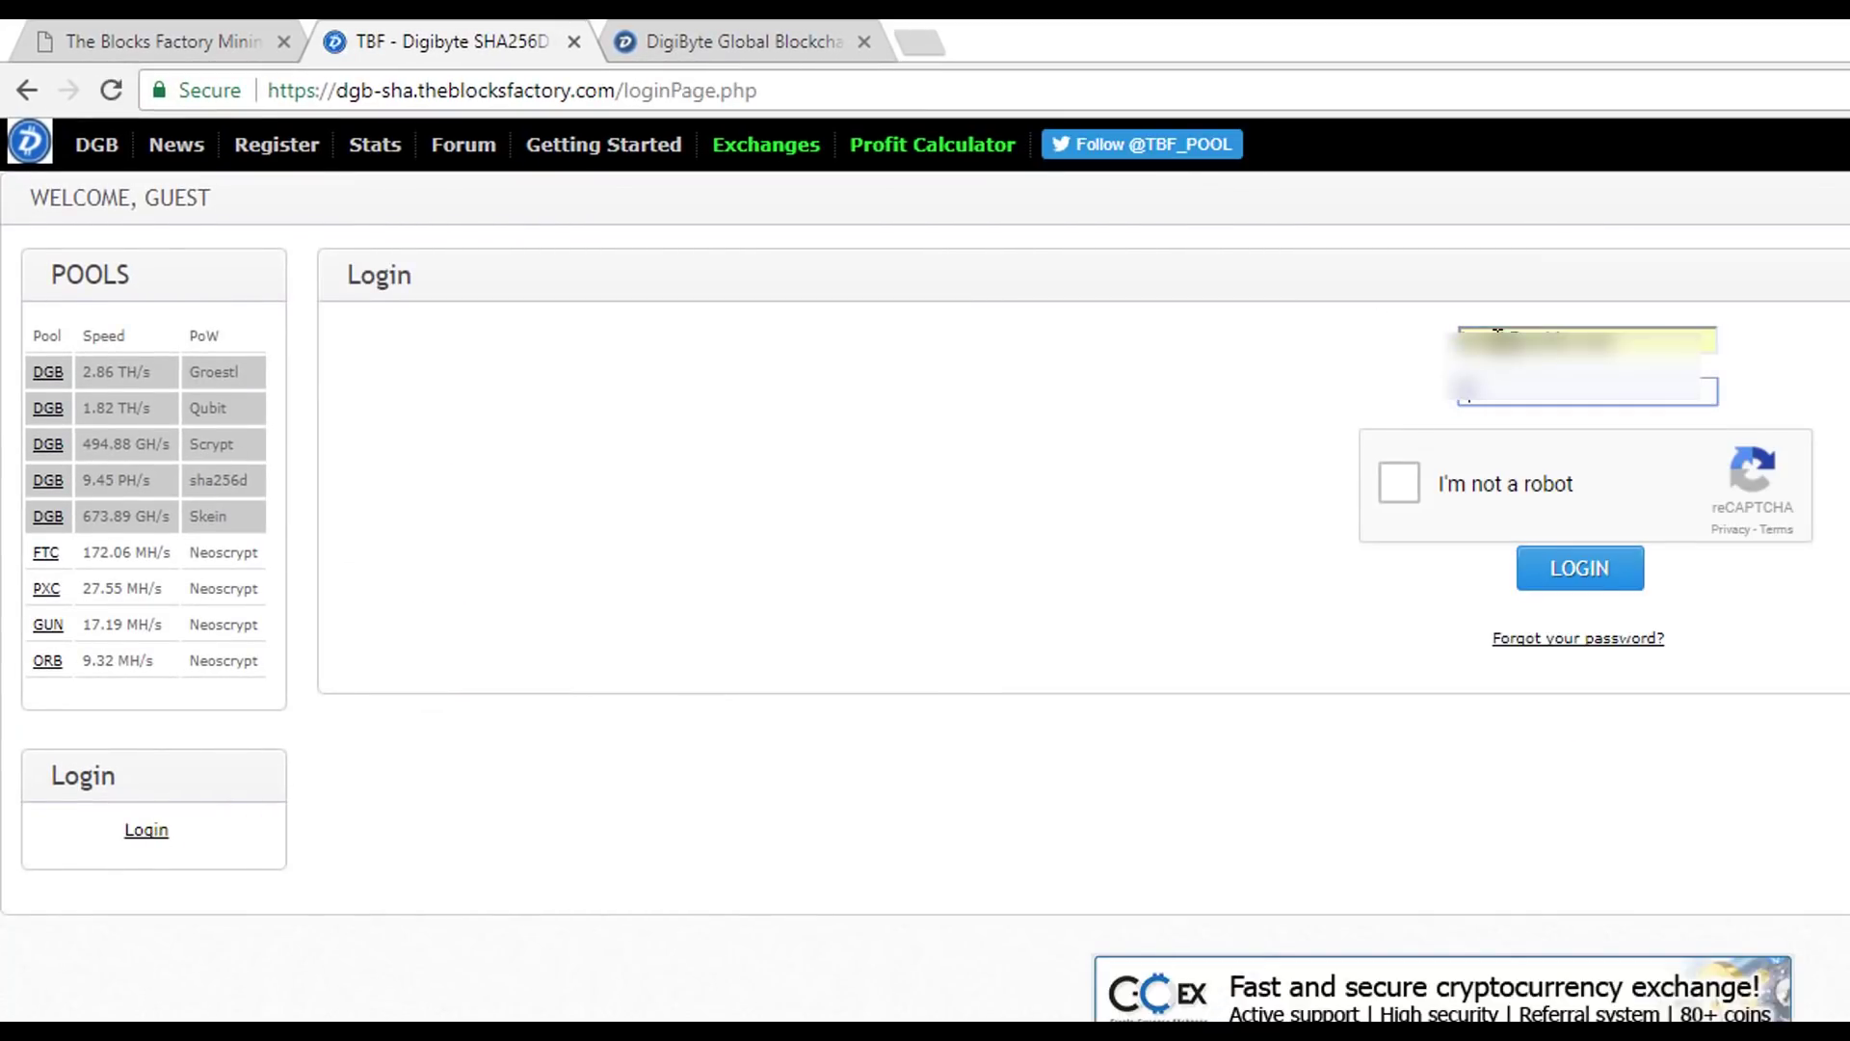
text(********)
click(1395, 482)
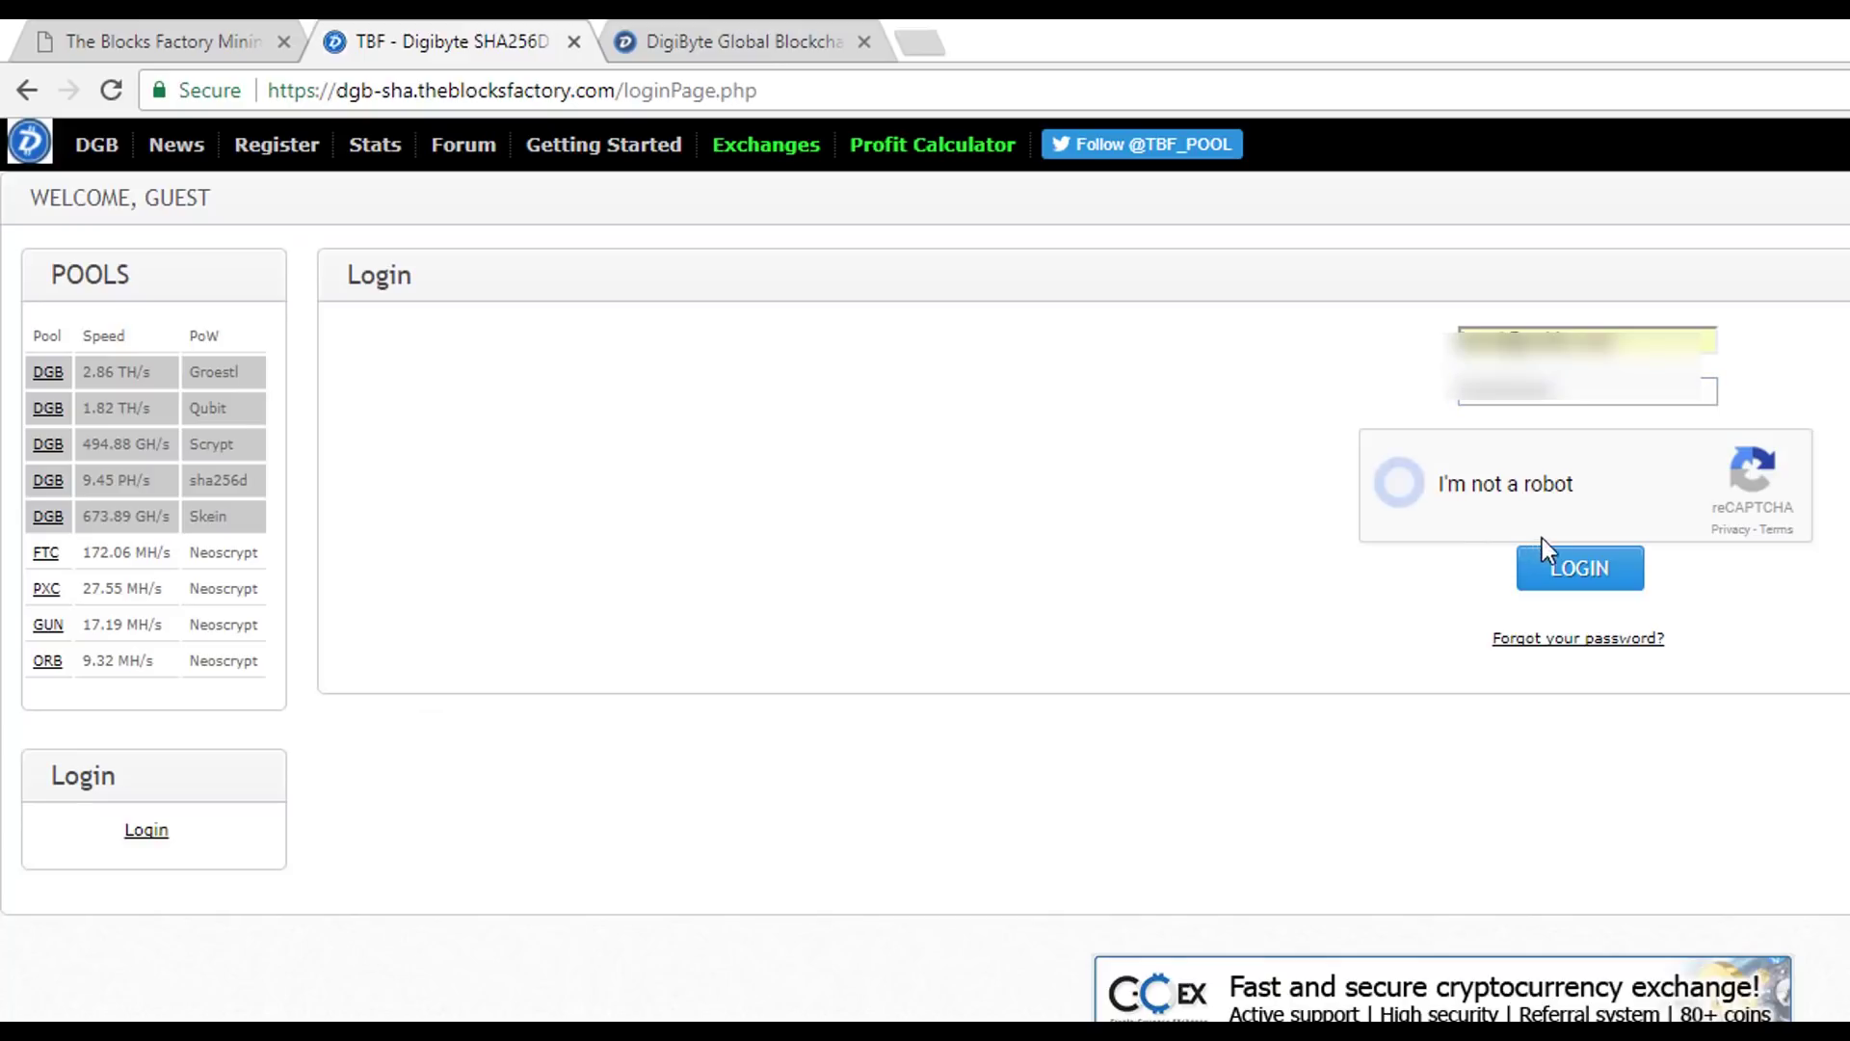
click(1597, 578)
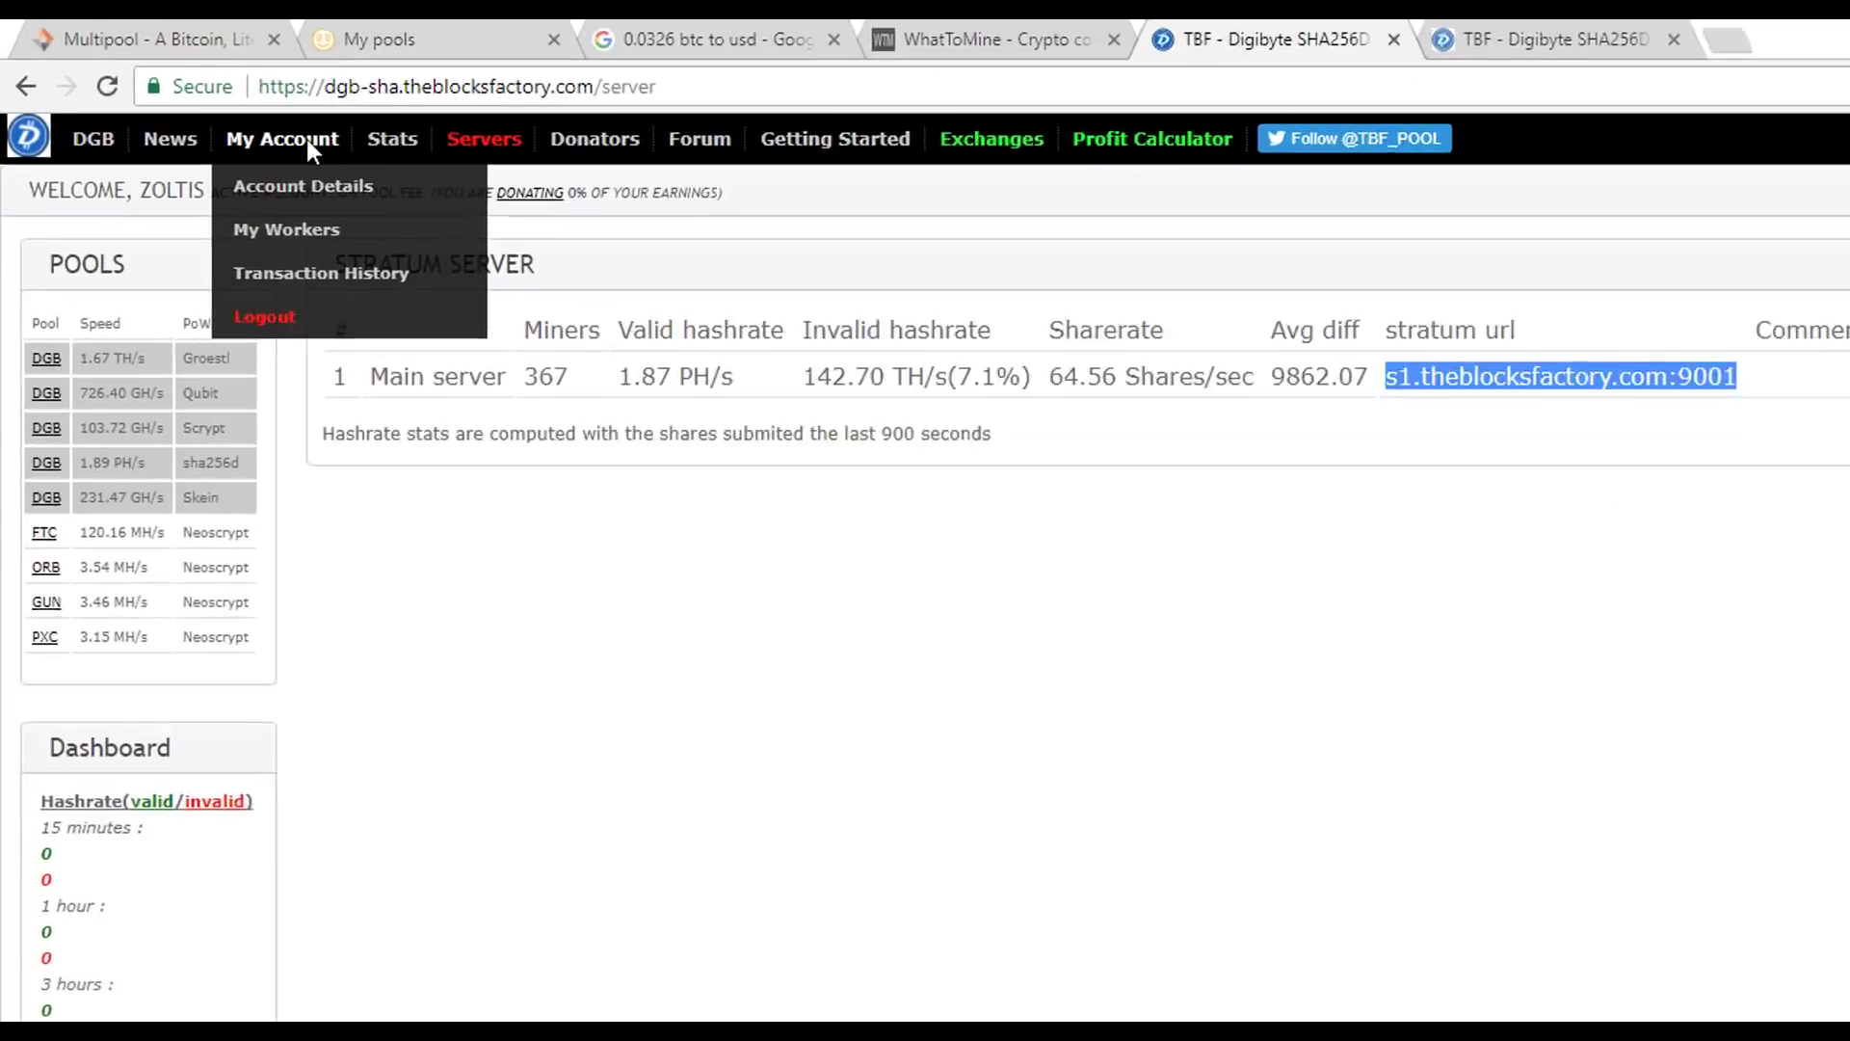
- Add a worker named S91 on My Workers, then edit the S9 and S91 worker passwords
mouse_move(424, 151)
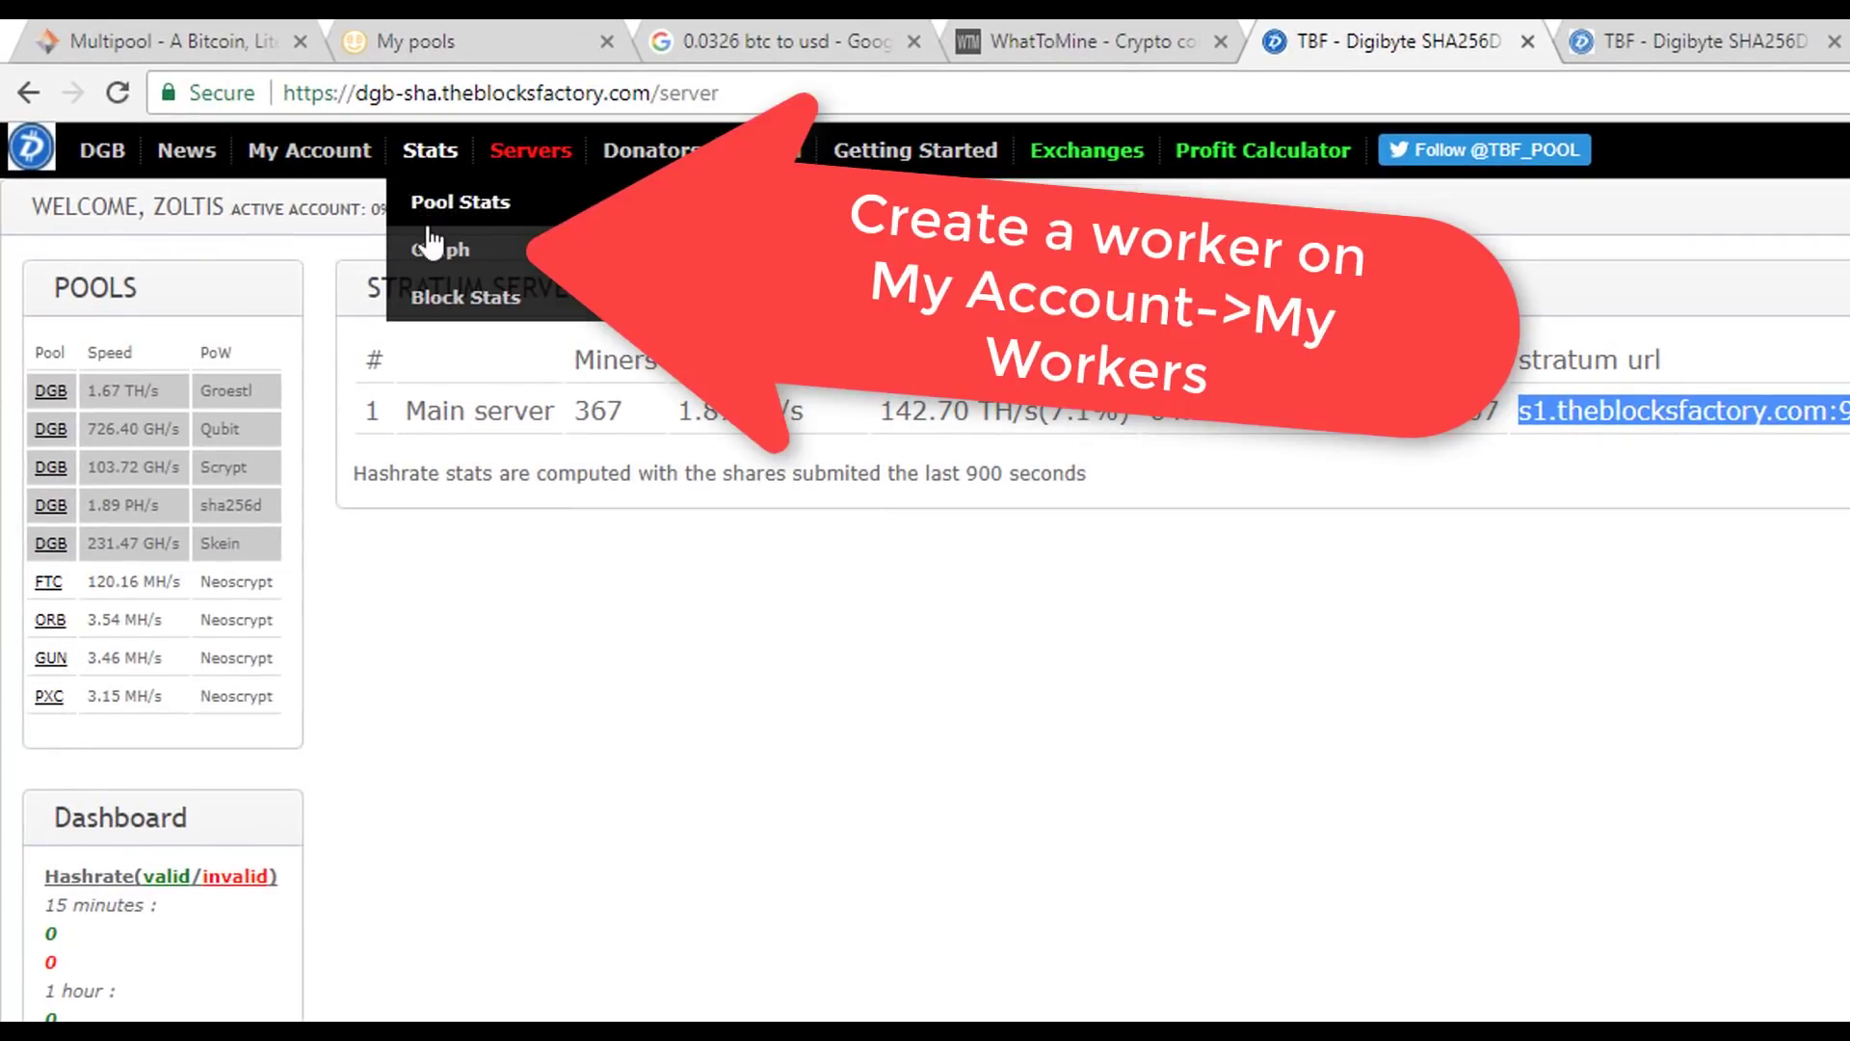
mouse_move(327, 159)
click(345, 253)
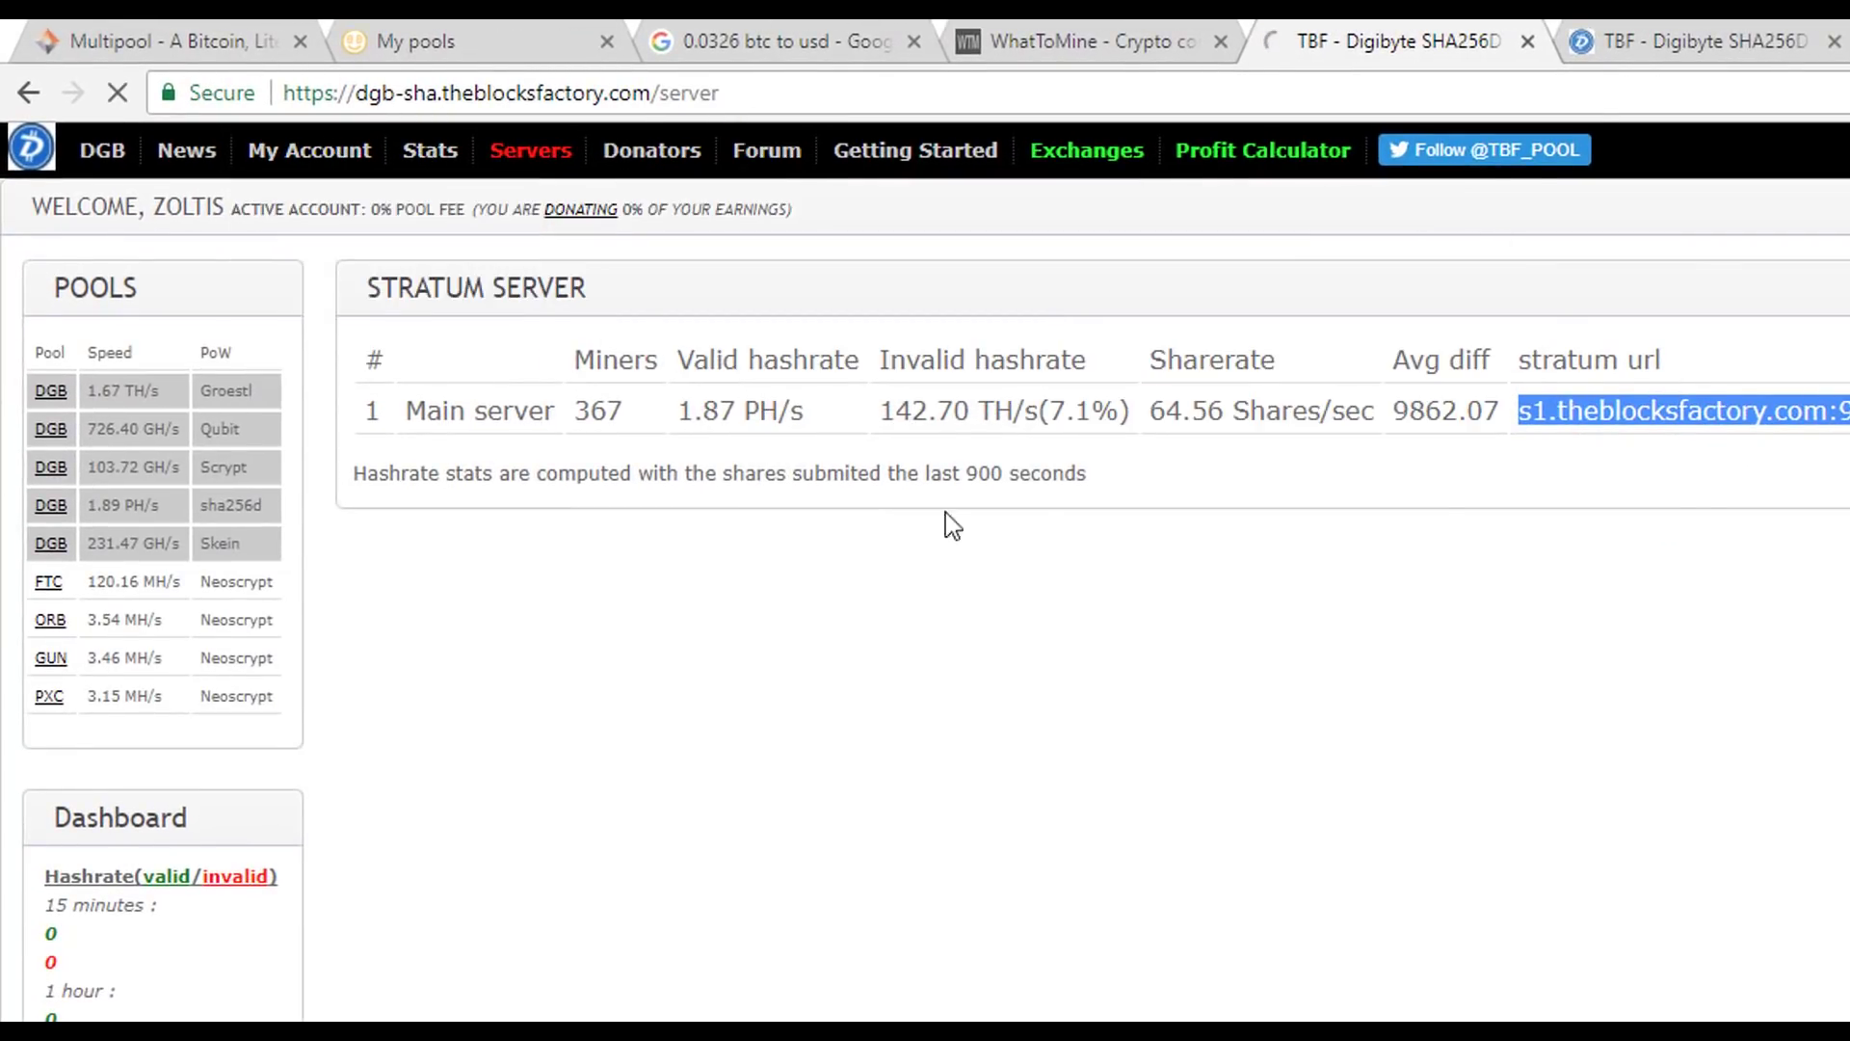
double_click(901, 626)
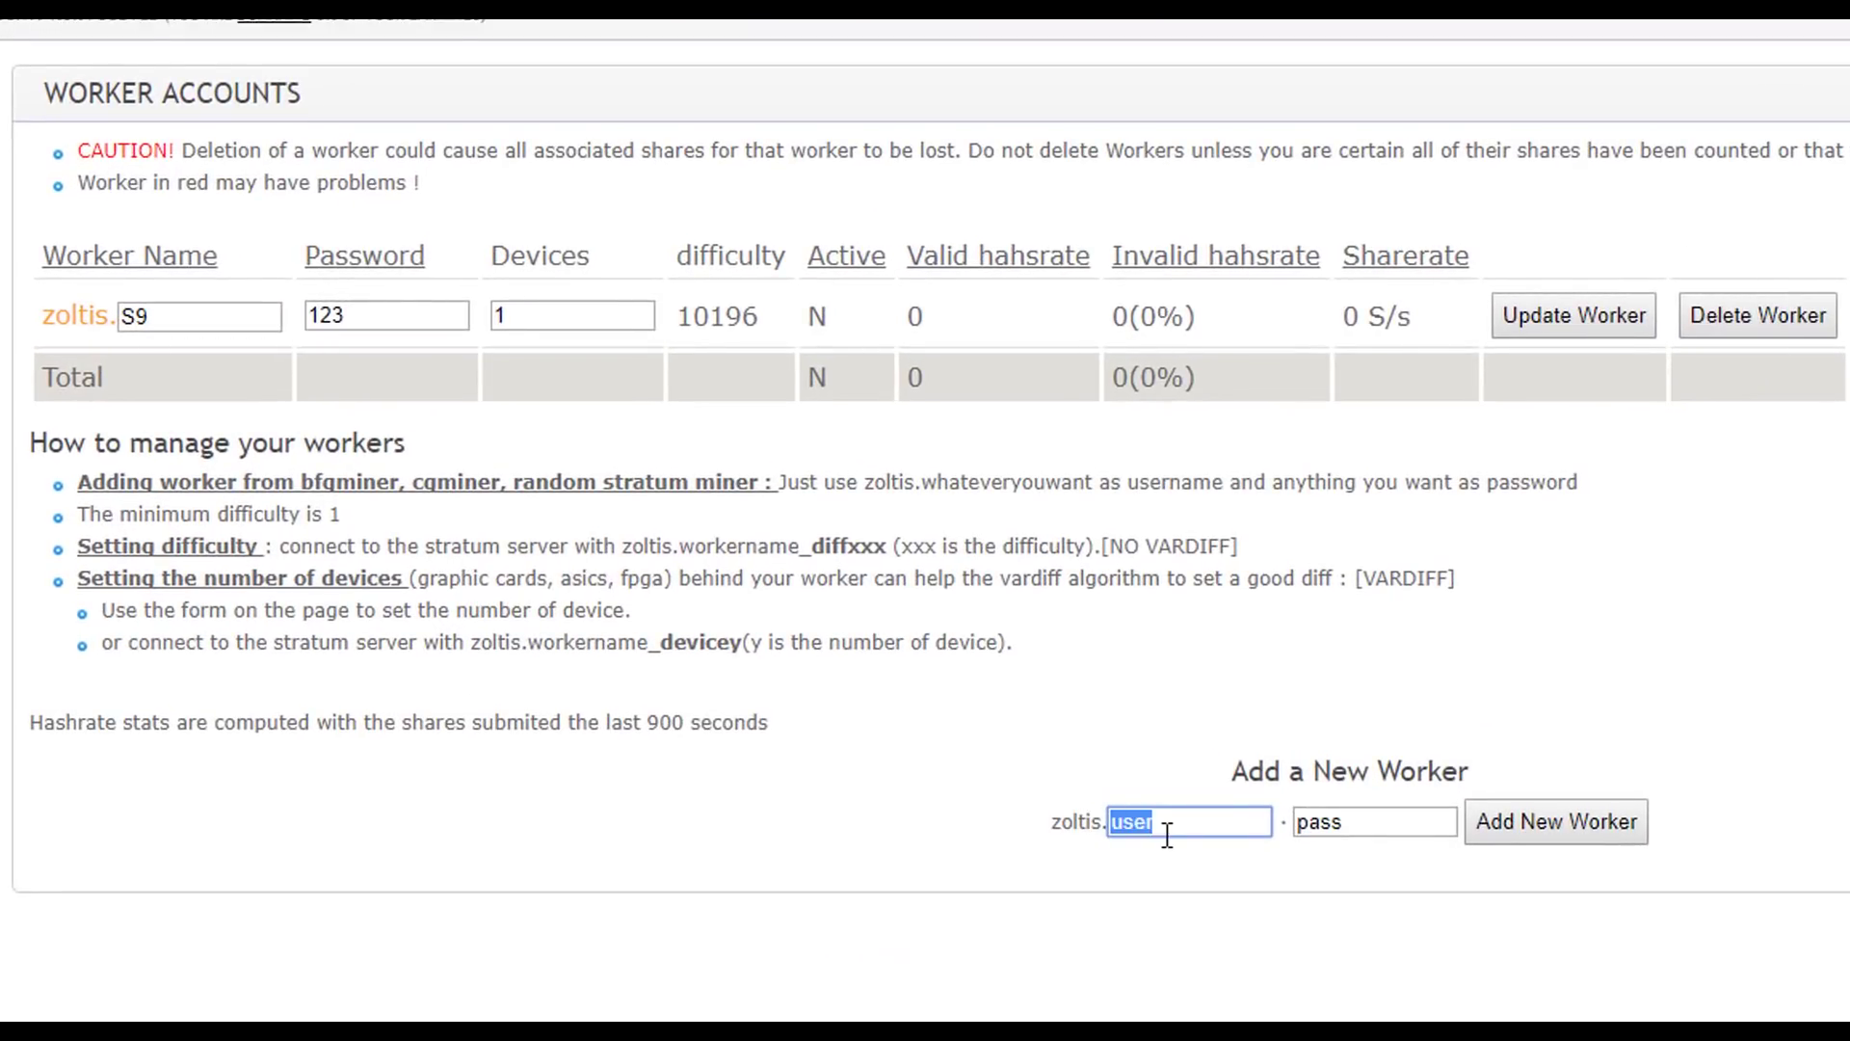
text(nicehas)
key(BackSpace)
key(BackSpace)
key(BackSpace)
key(BackSpace)
key(BackSpace)
key(BackSpace)
key(BackSpace)
text(antminer)
key(BackSpace)
key(BackSpace)
key(BackSpace)
key(BackSpace)
key(BackSpace)
key(BackSpace)
key(BackSpace)
key(BackSpace)
text(S91)
key(Tab)
key(Return)
click(426, 363)
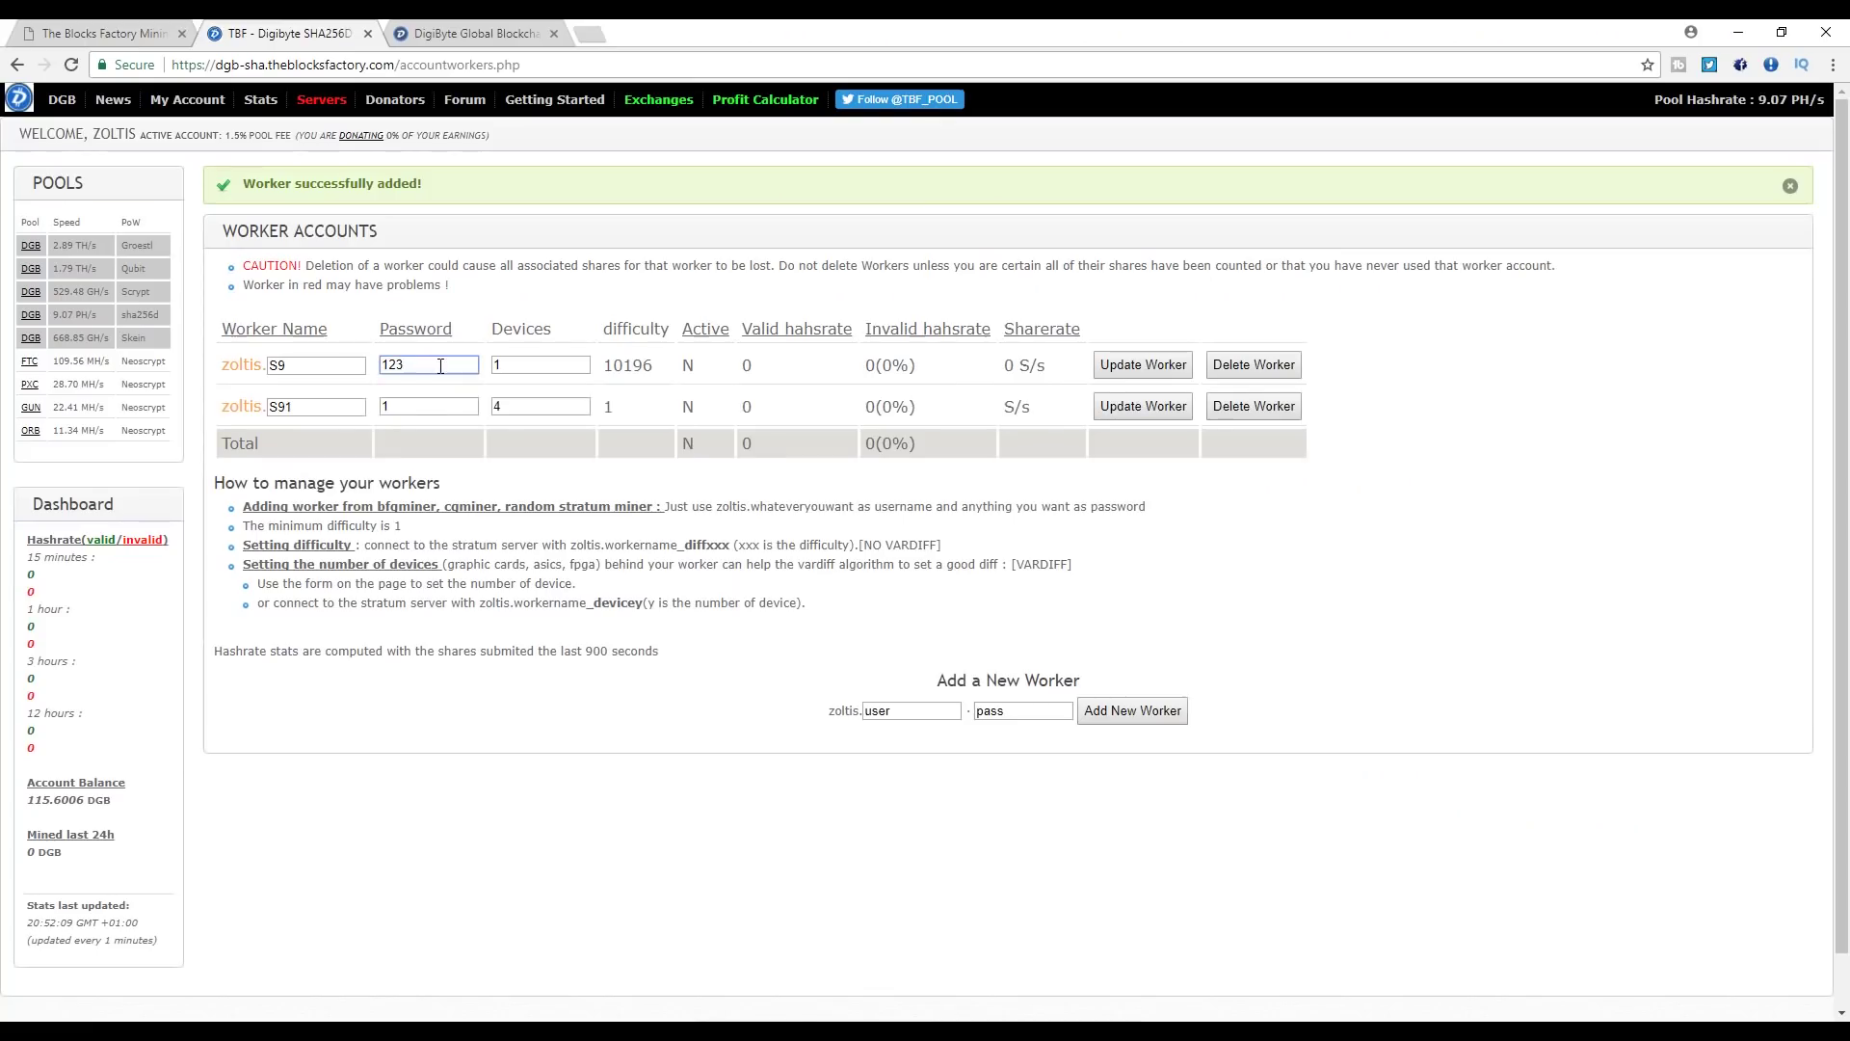
click(415, 407)
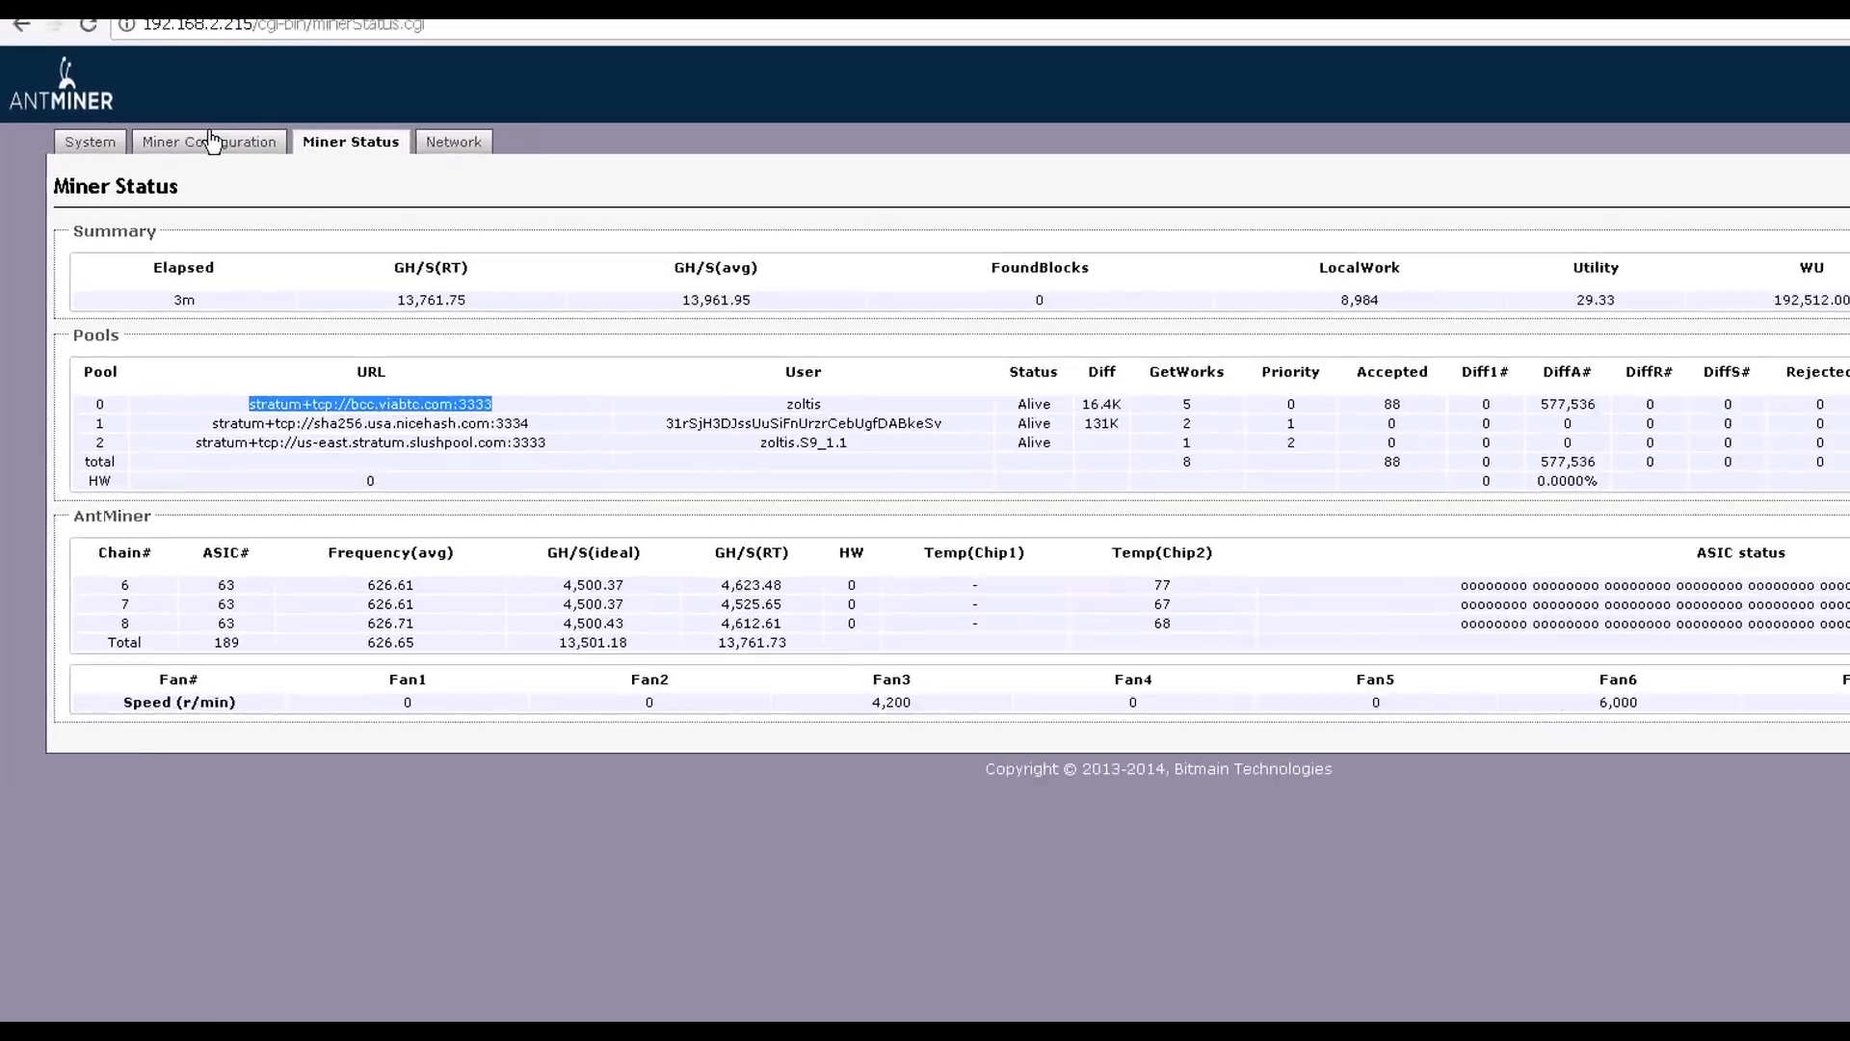
- Review the Antminer's Miner Configuration pool settings, then show the pool's stratum server details
click(212, 142)
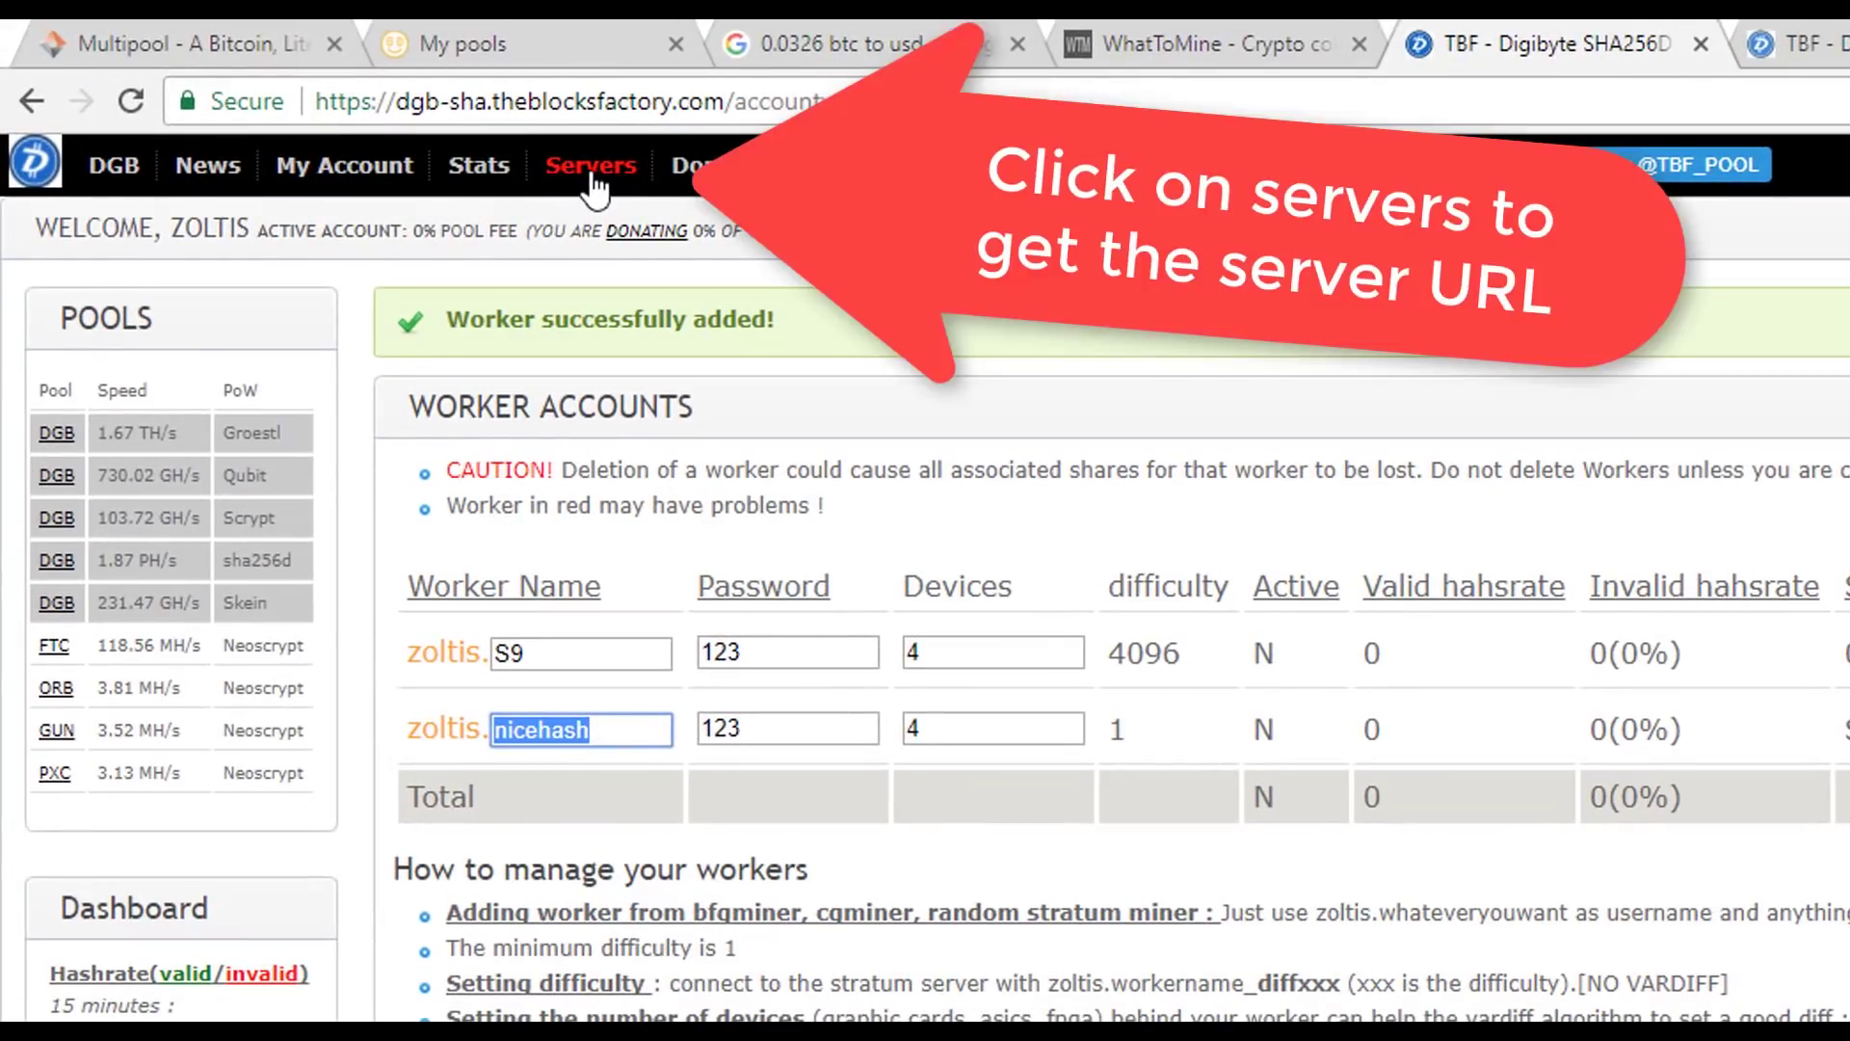
click(592, 175)
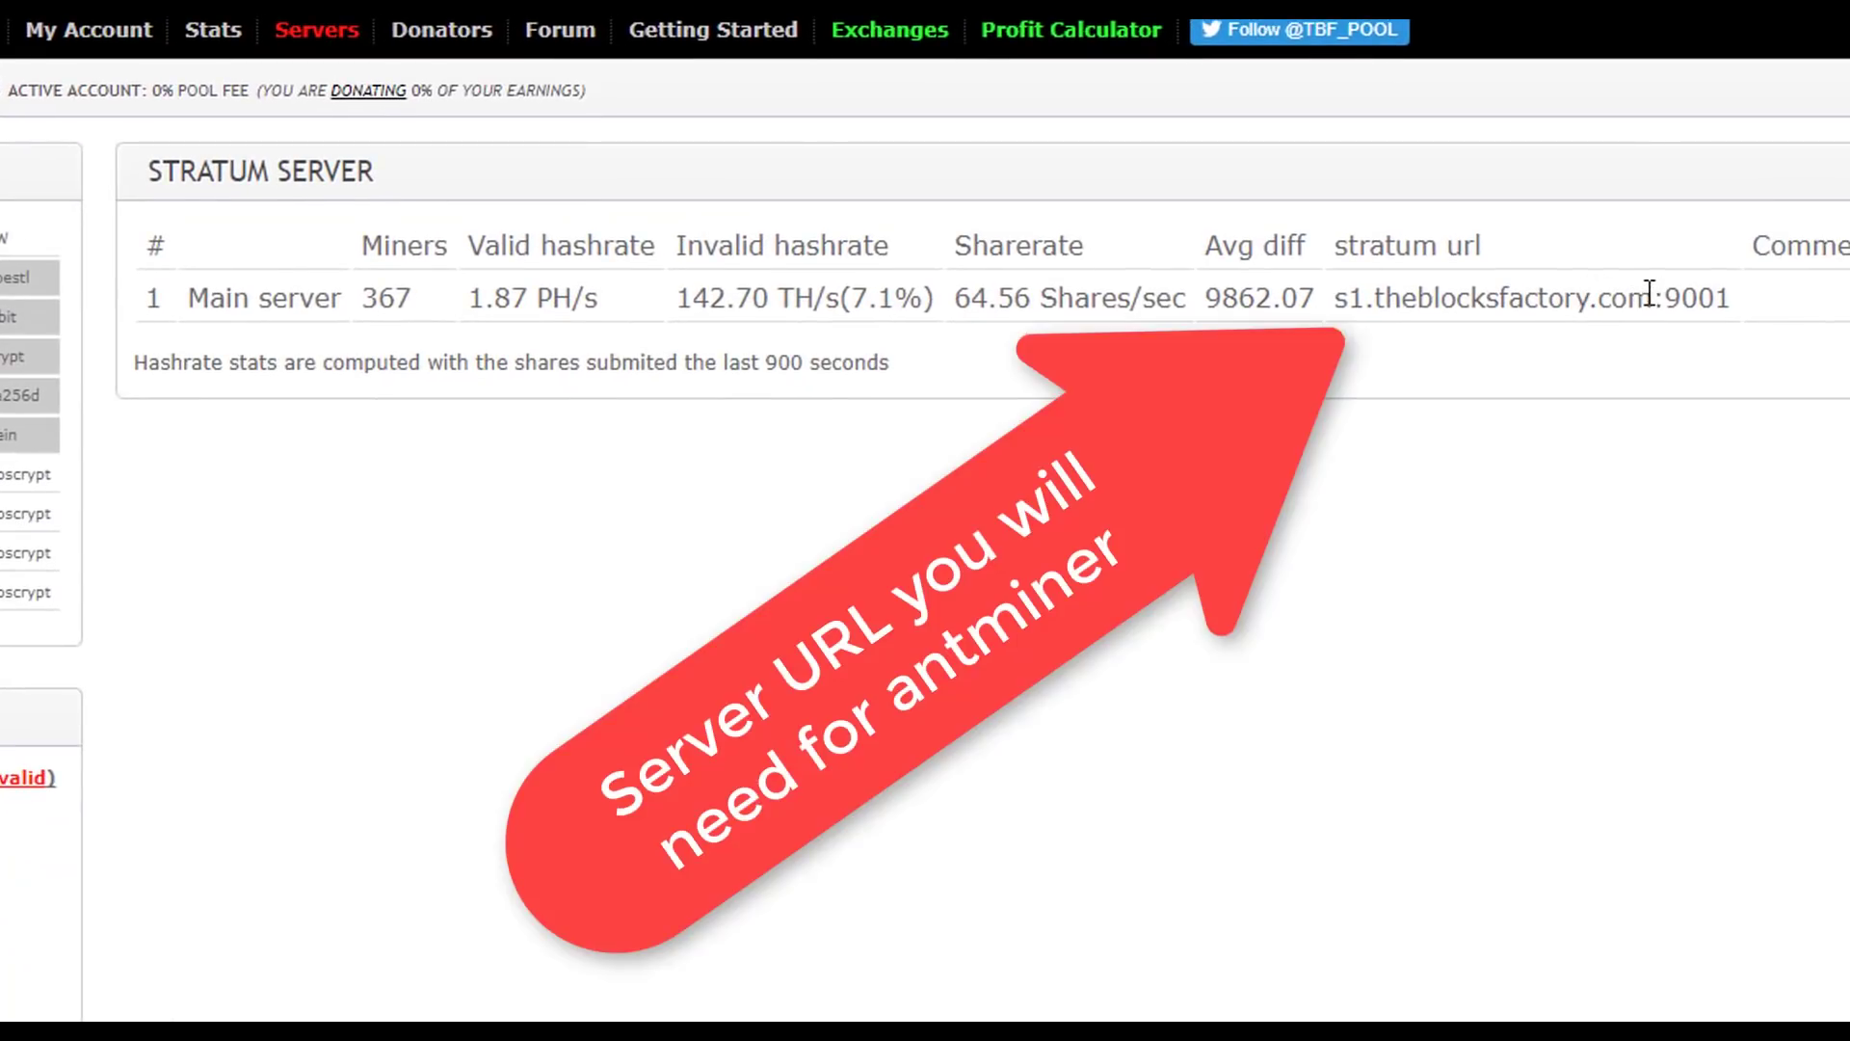
- Copy s1.theblocksfactory.com:9001 from the Servers page into the Antminer's Pool 1 URL
double_click(1642, 295)
click(1661, 299)
drag(1731, 299, 1341, 311)
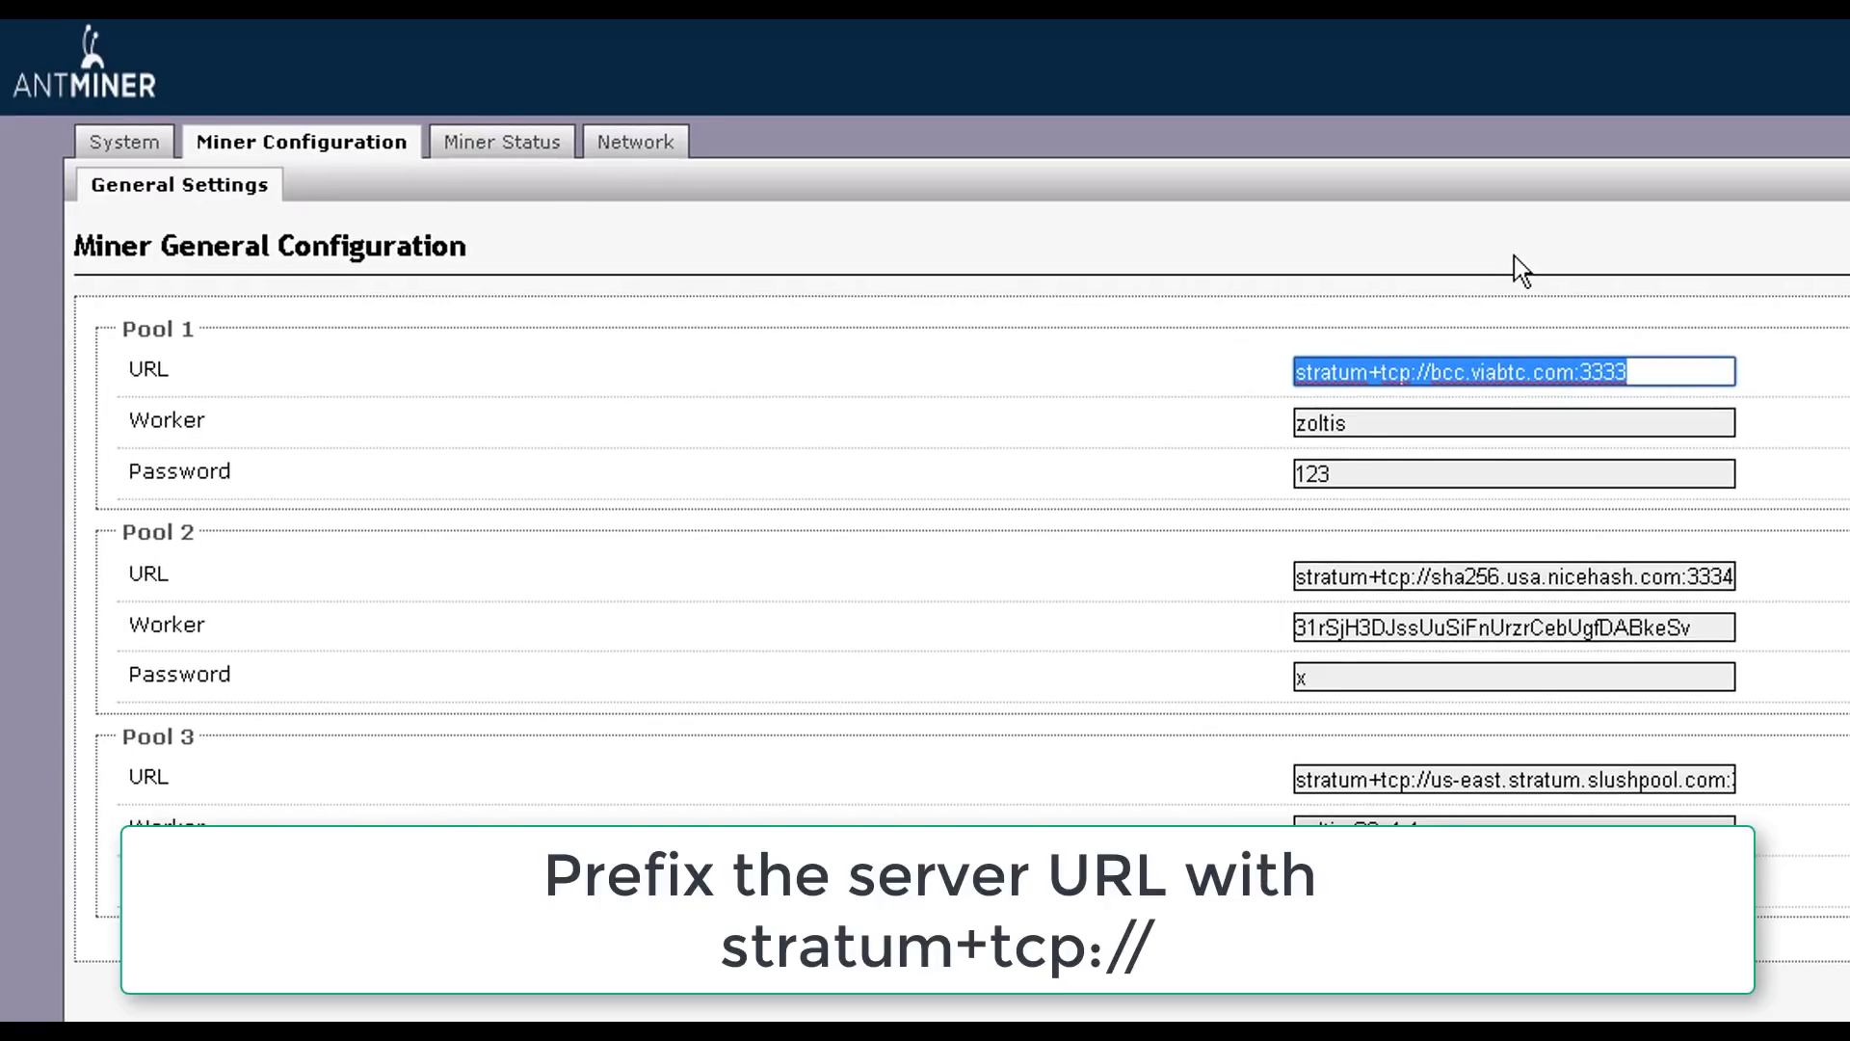
text(s1.theblocksfactory.com:9001)
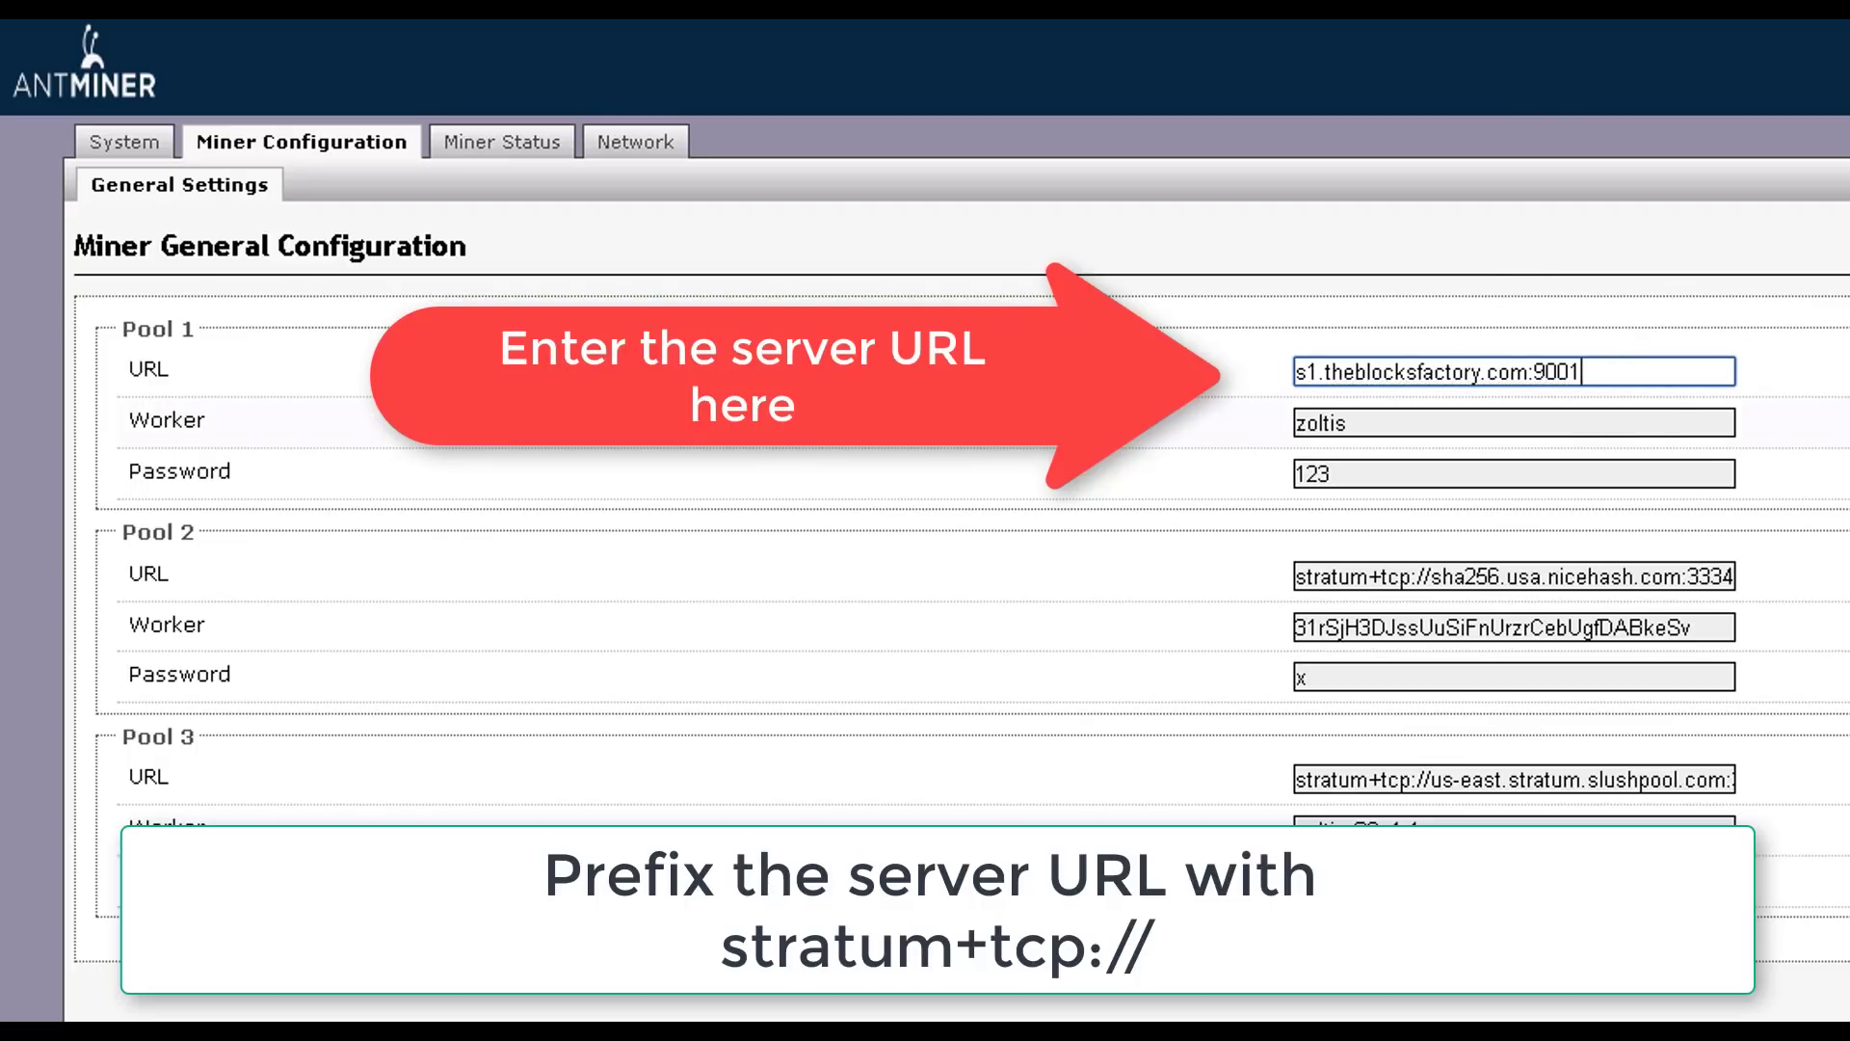
- Set the Pool 1 worker to <user>.S9, prefix its URL with stratum+tcp://, and save
click(1471, 420)
text(.S9)
key(BackSpace)
text(9)
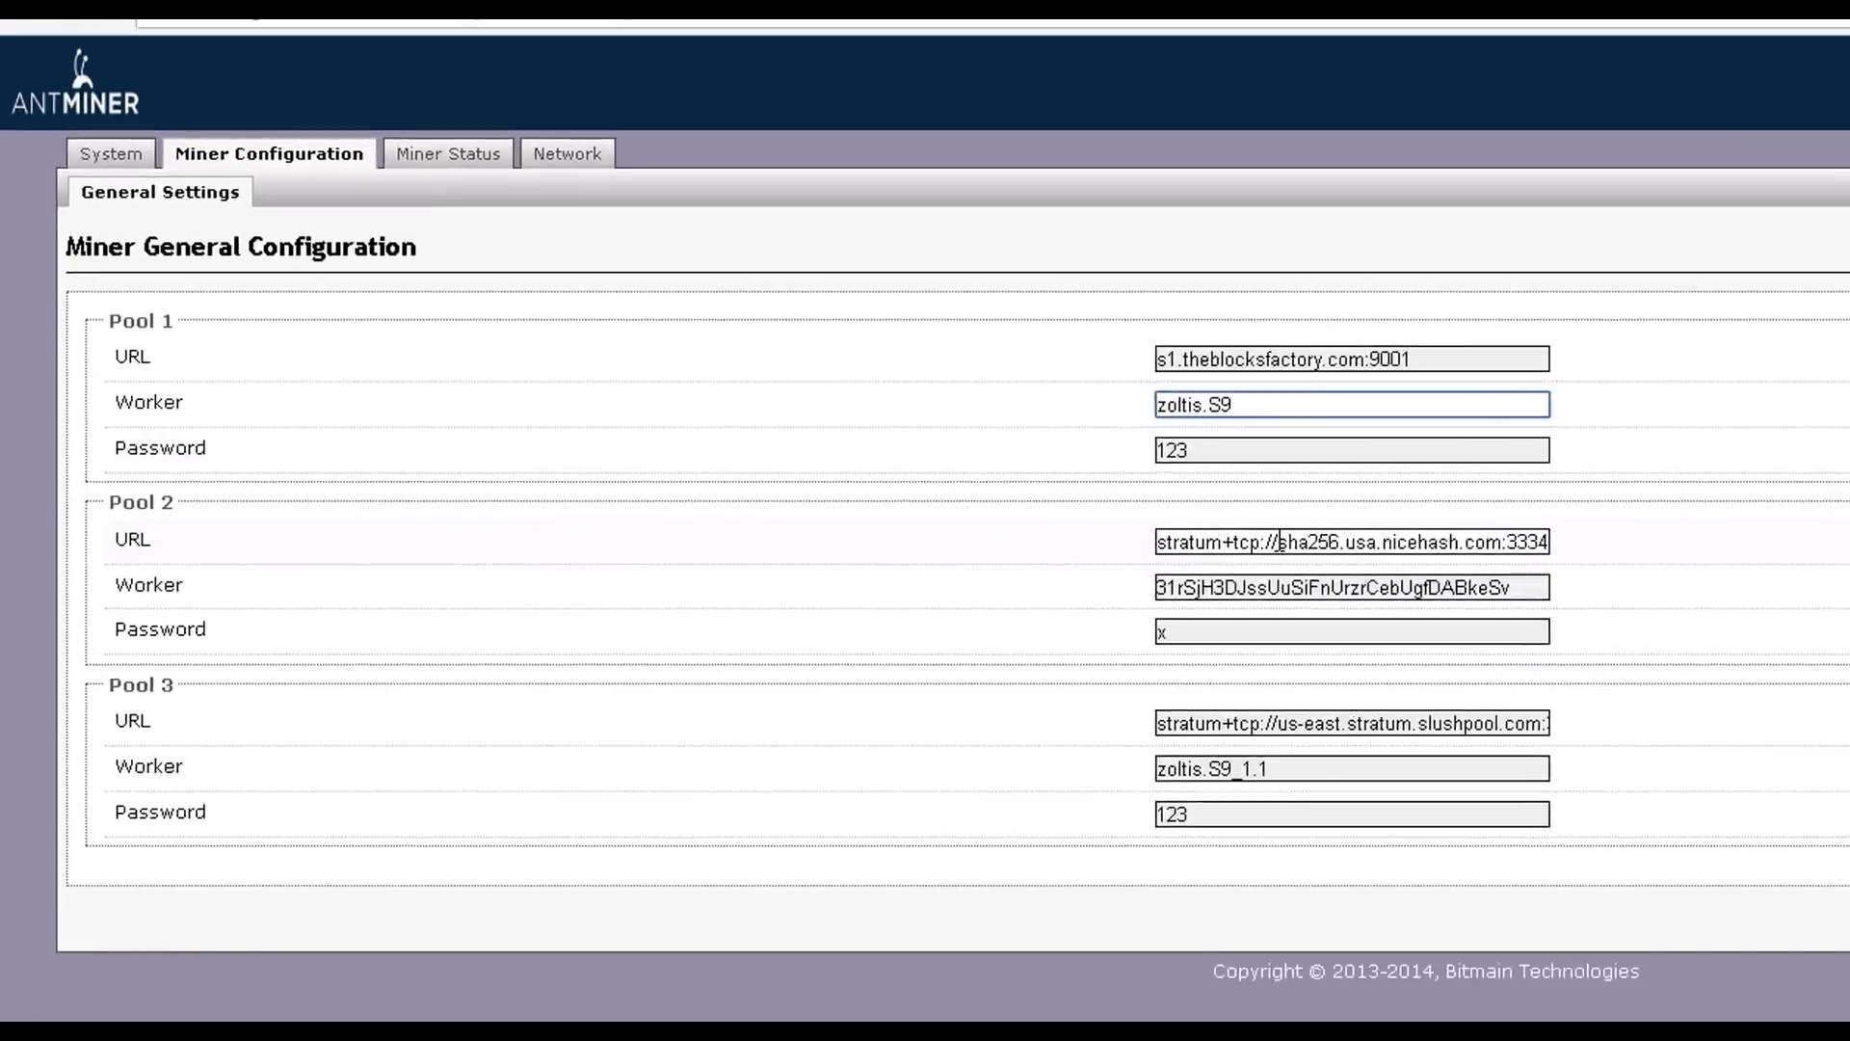
drag(1279, 542, 1087, 505)
key(ctrl+c)
click(1170, 355)
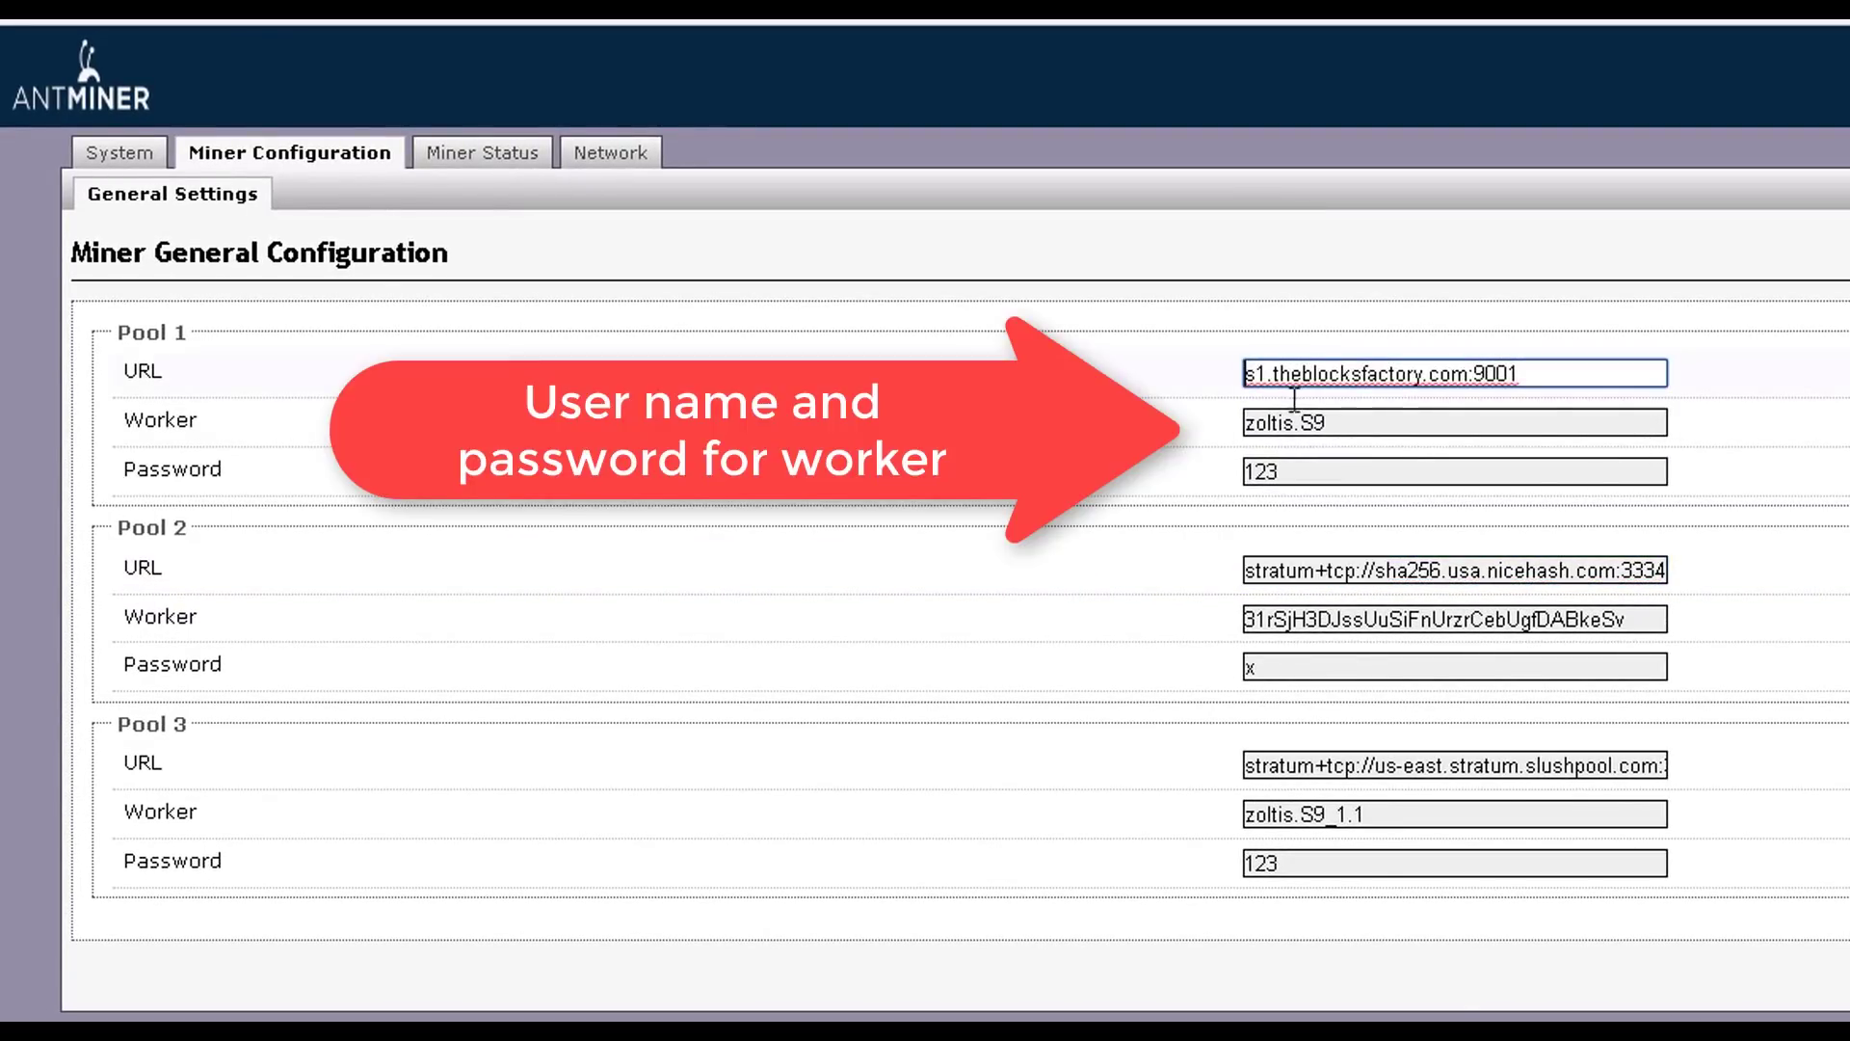
key(ctrl+v)
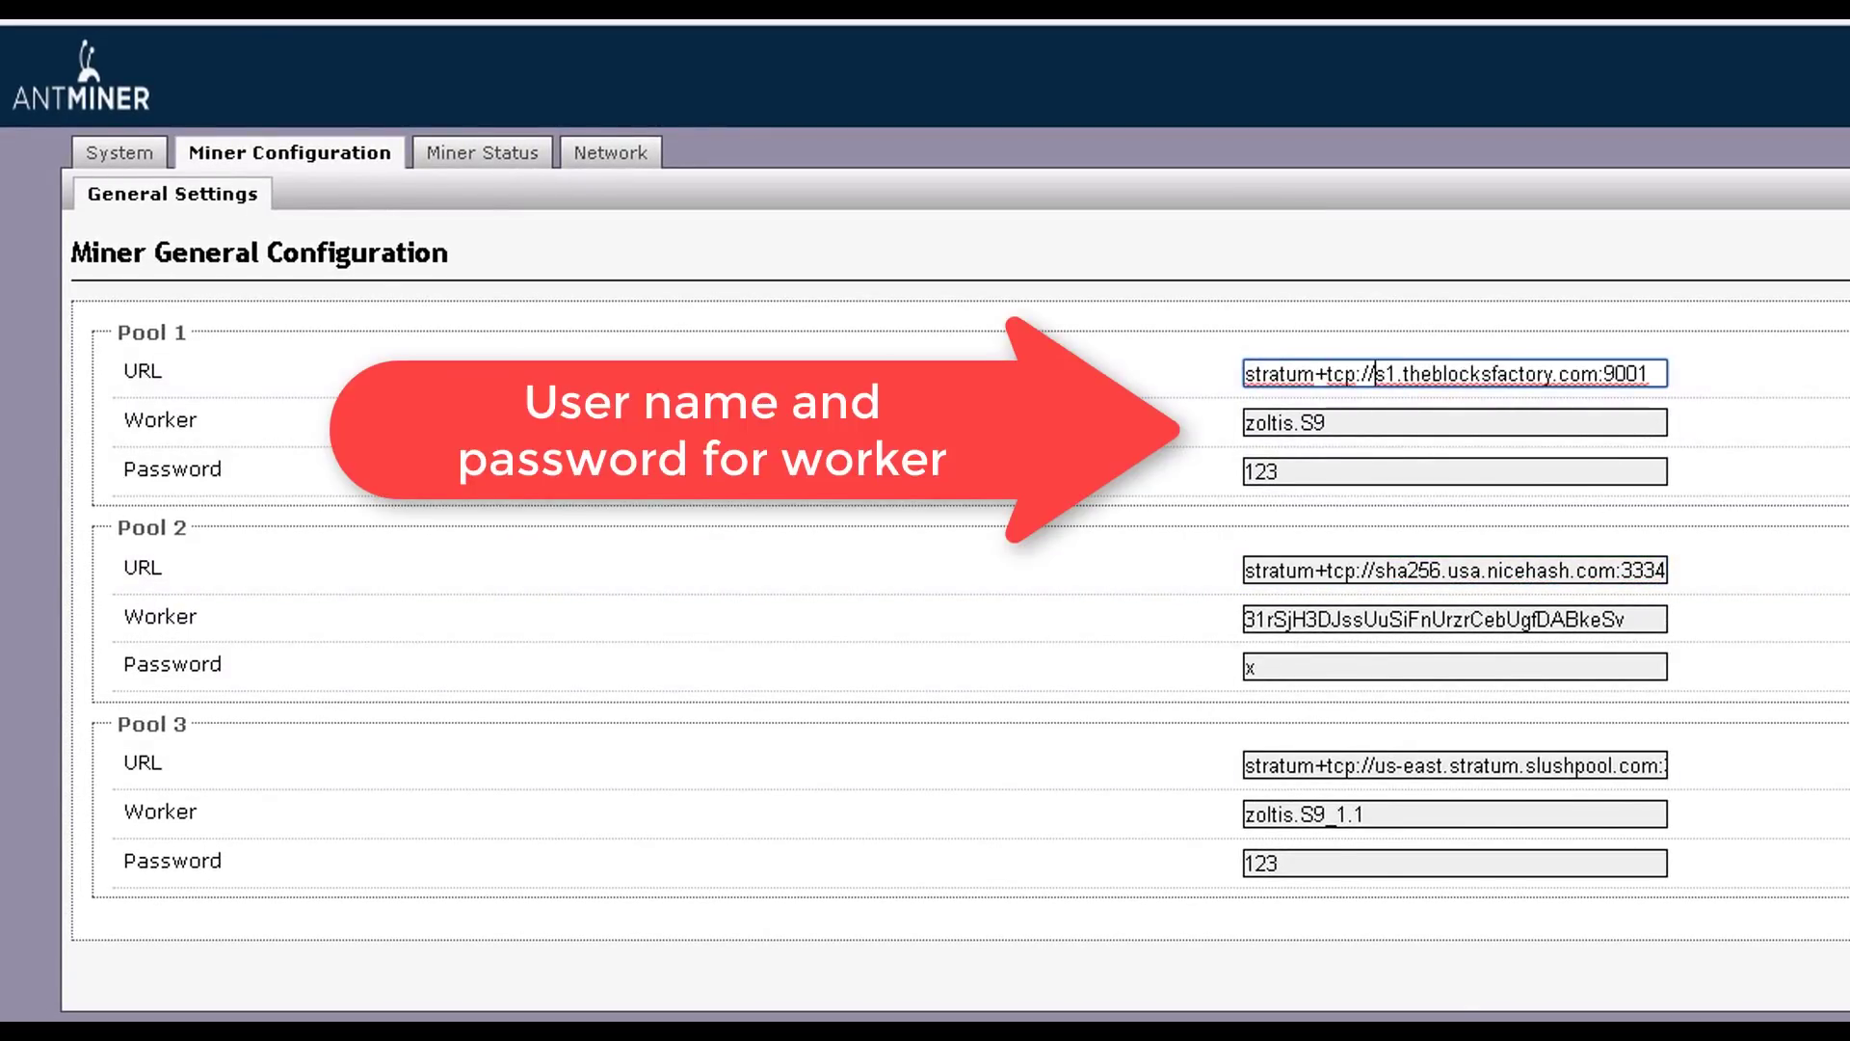
key(Return)
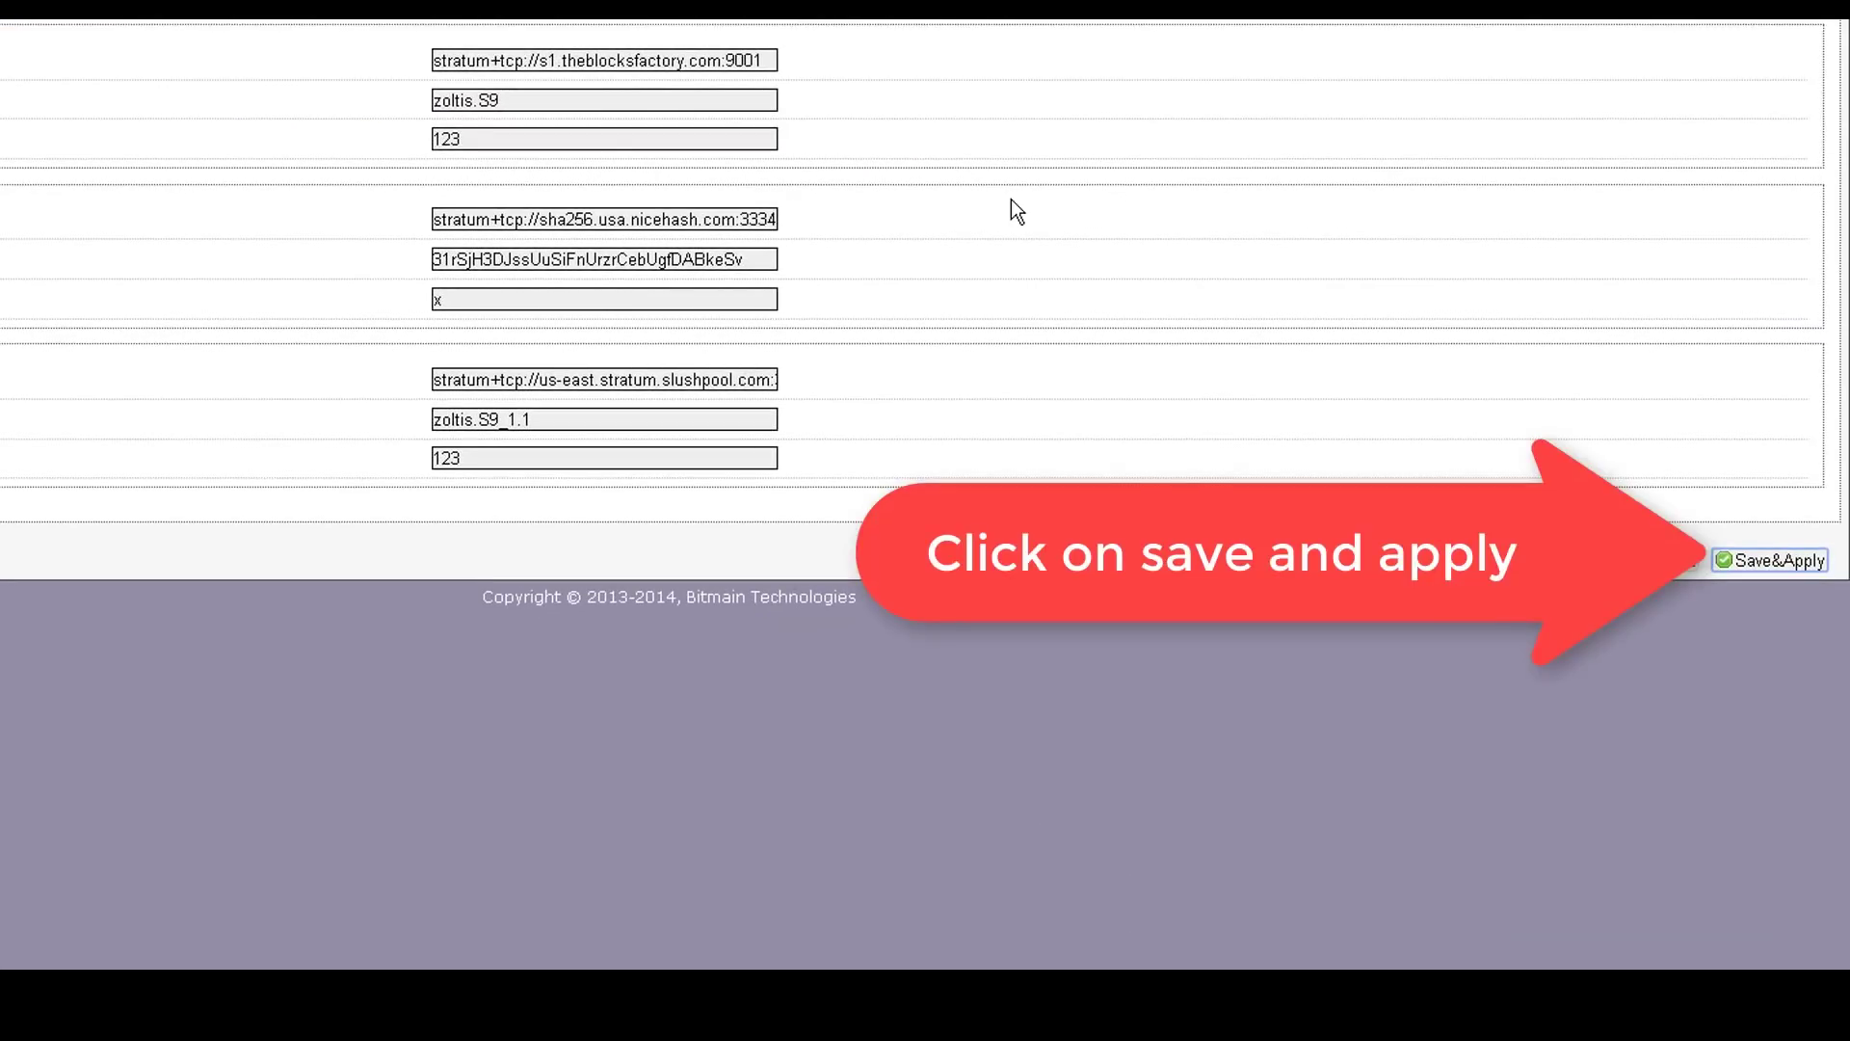
- Confirm on Miner Status that s1.theblocksfactory.com:9001 is pool 0 and Alive
scroll(1010, 199, down, 1)
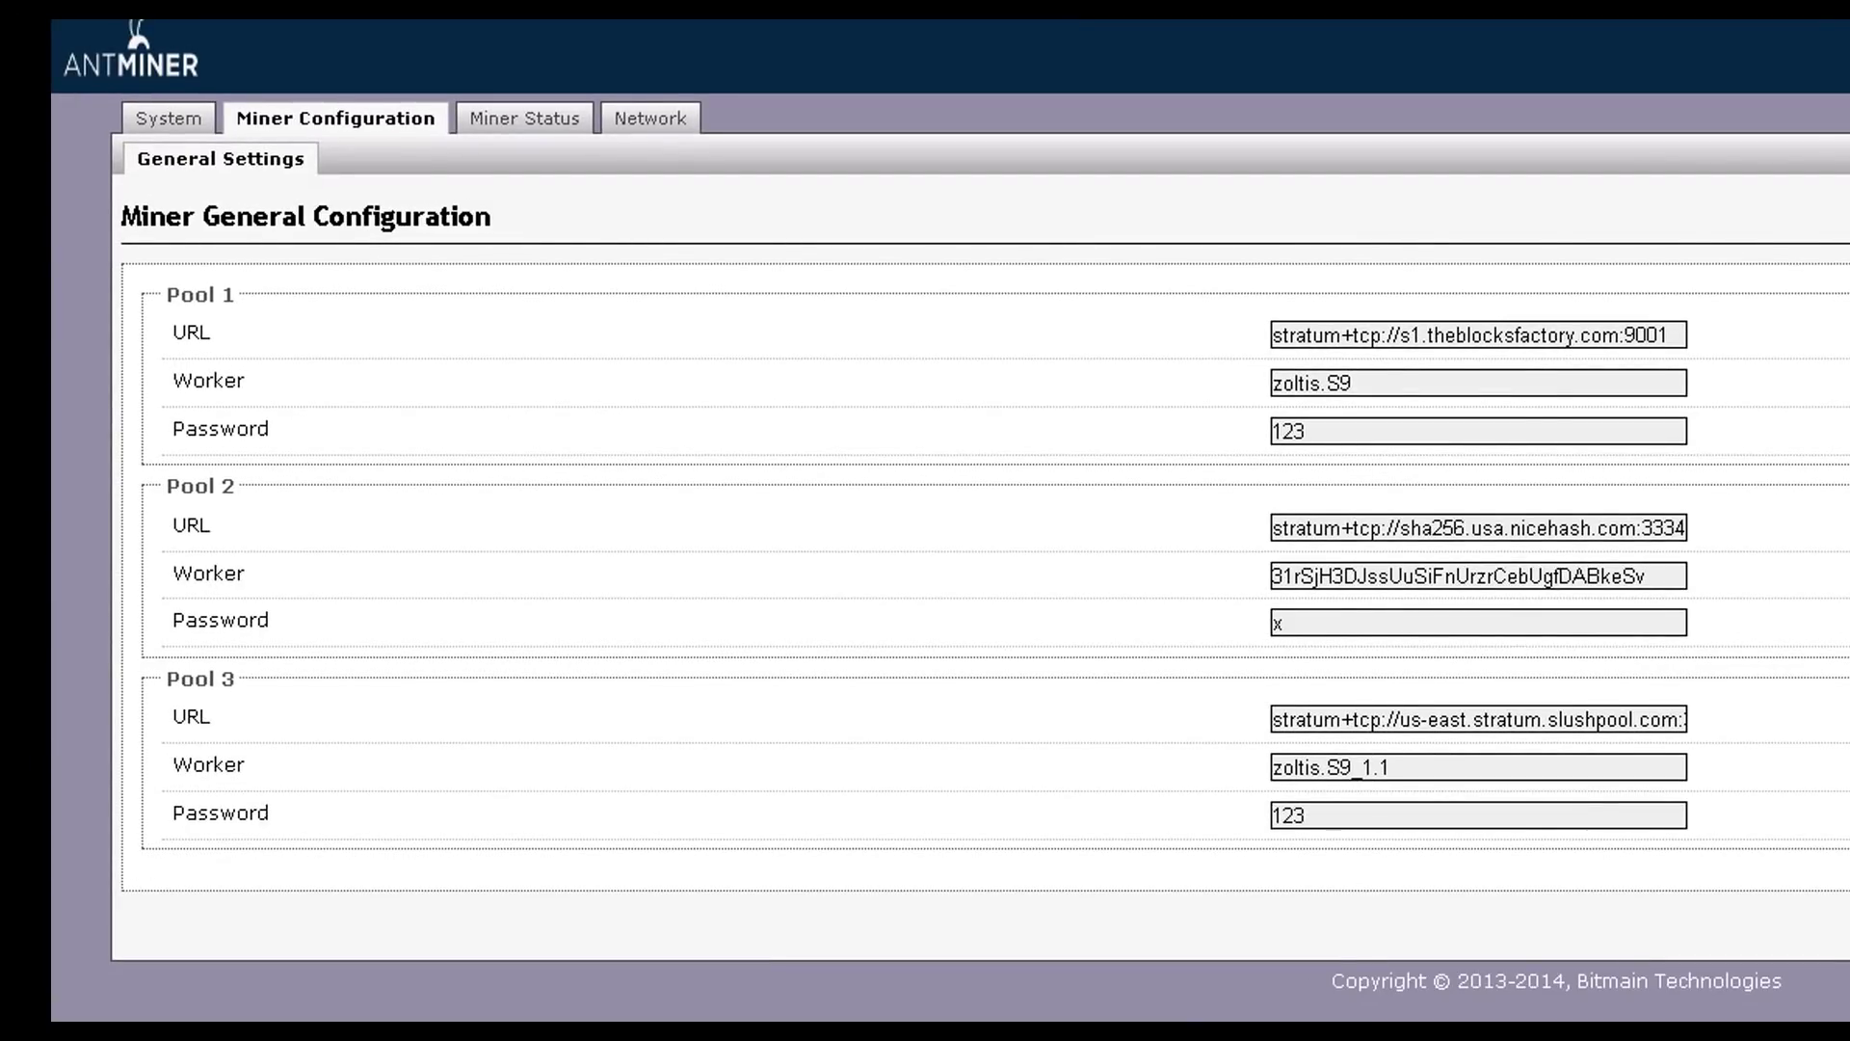
click(548, 114)
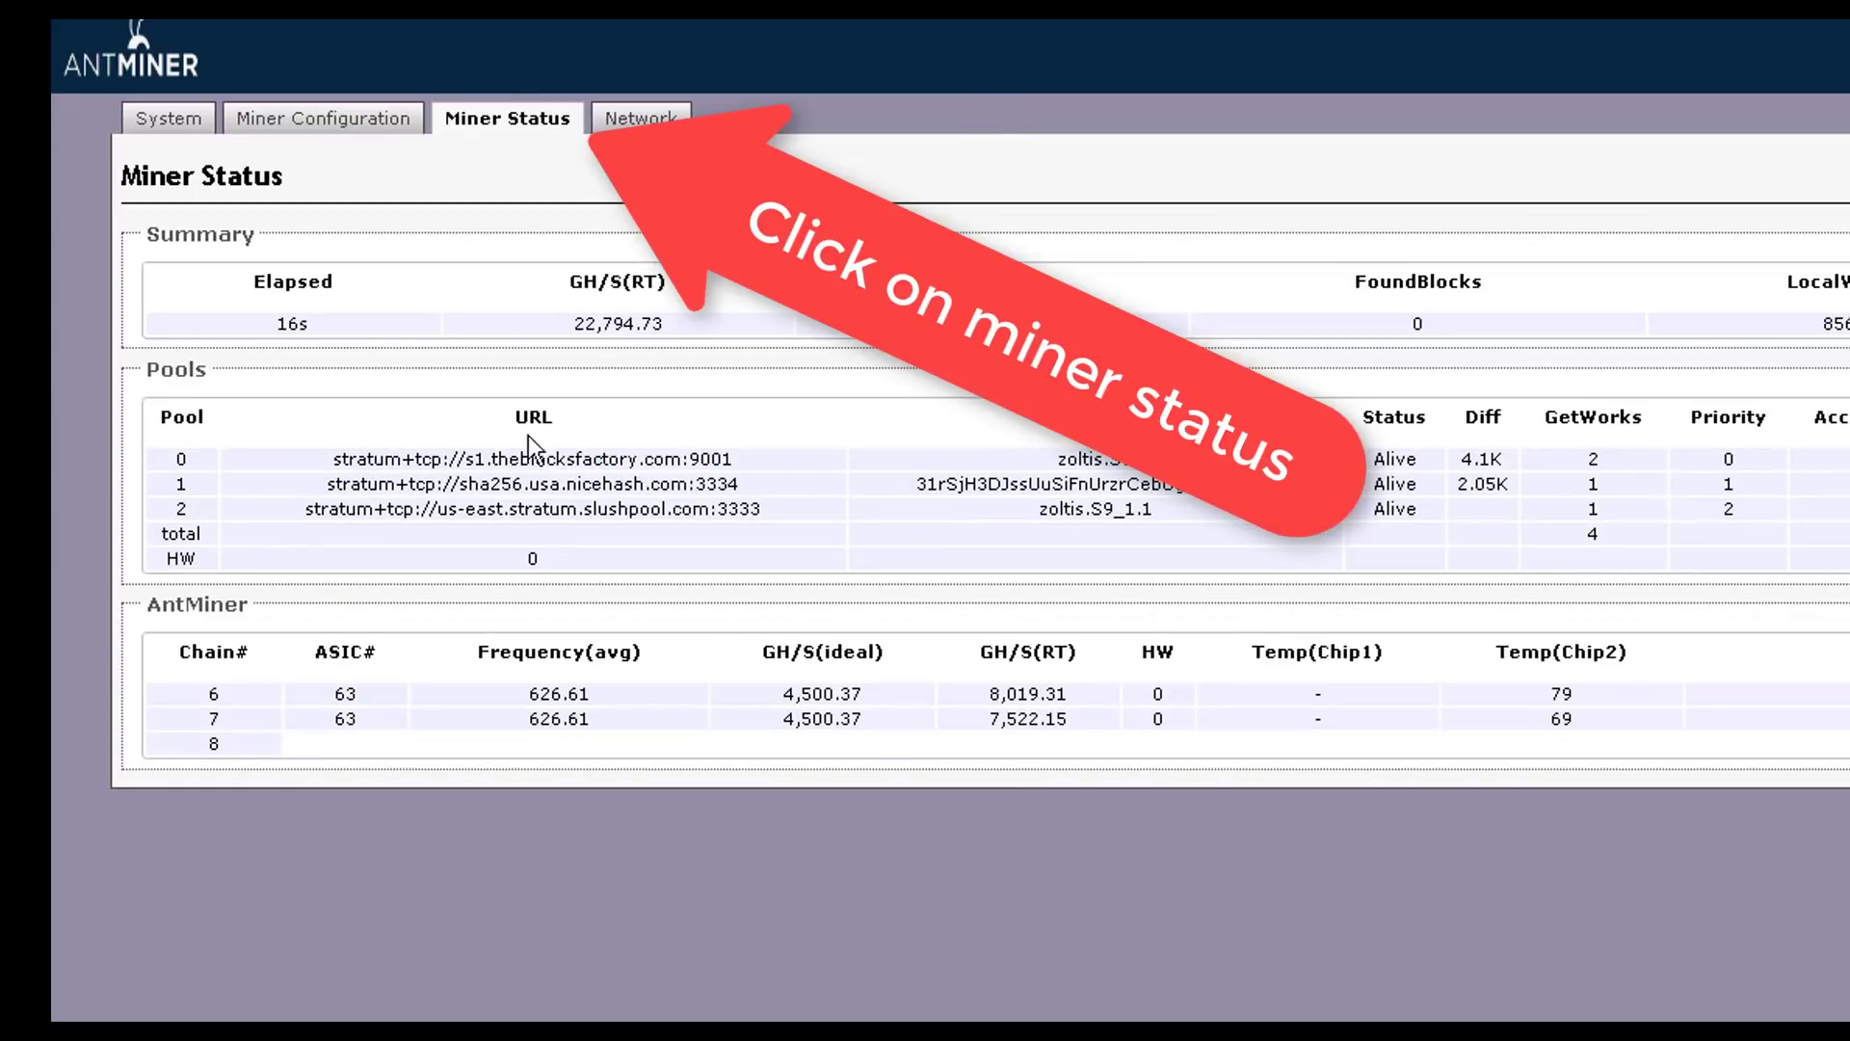
drag(292, 466, 1735, 461)
click(1194, 356)
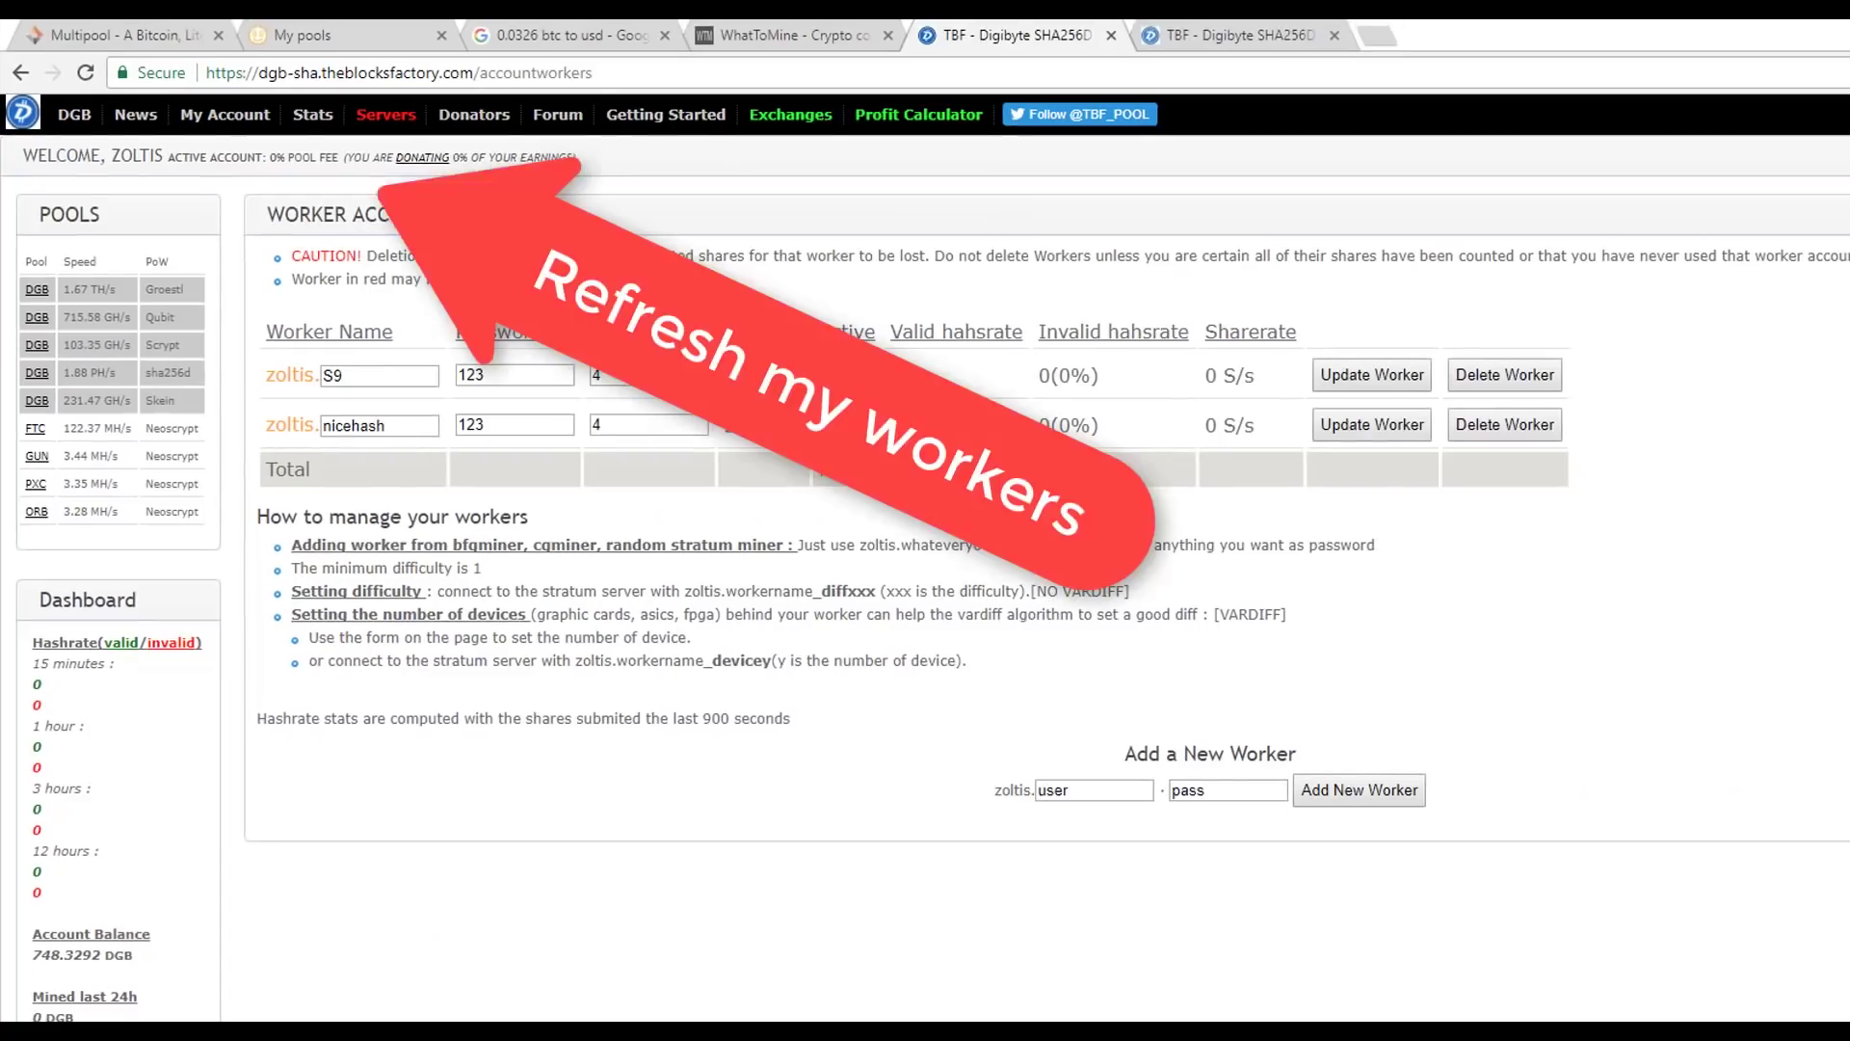
- Reload My Workers to check S9's hashrate, closing the duplicate pool tab
mouse_move(310, 115)
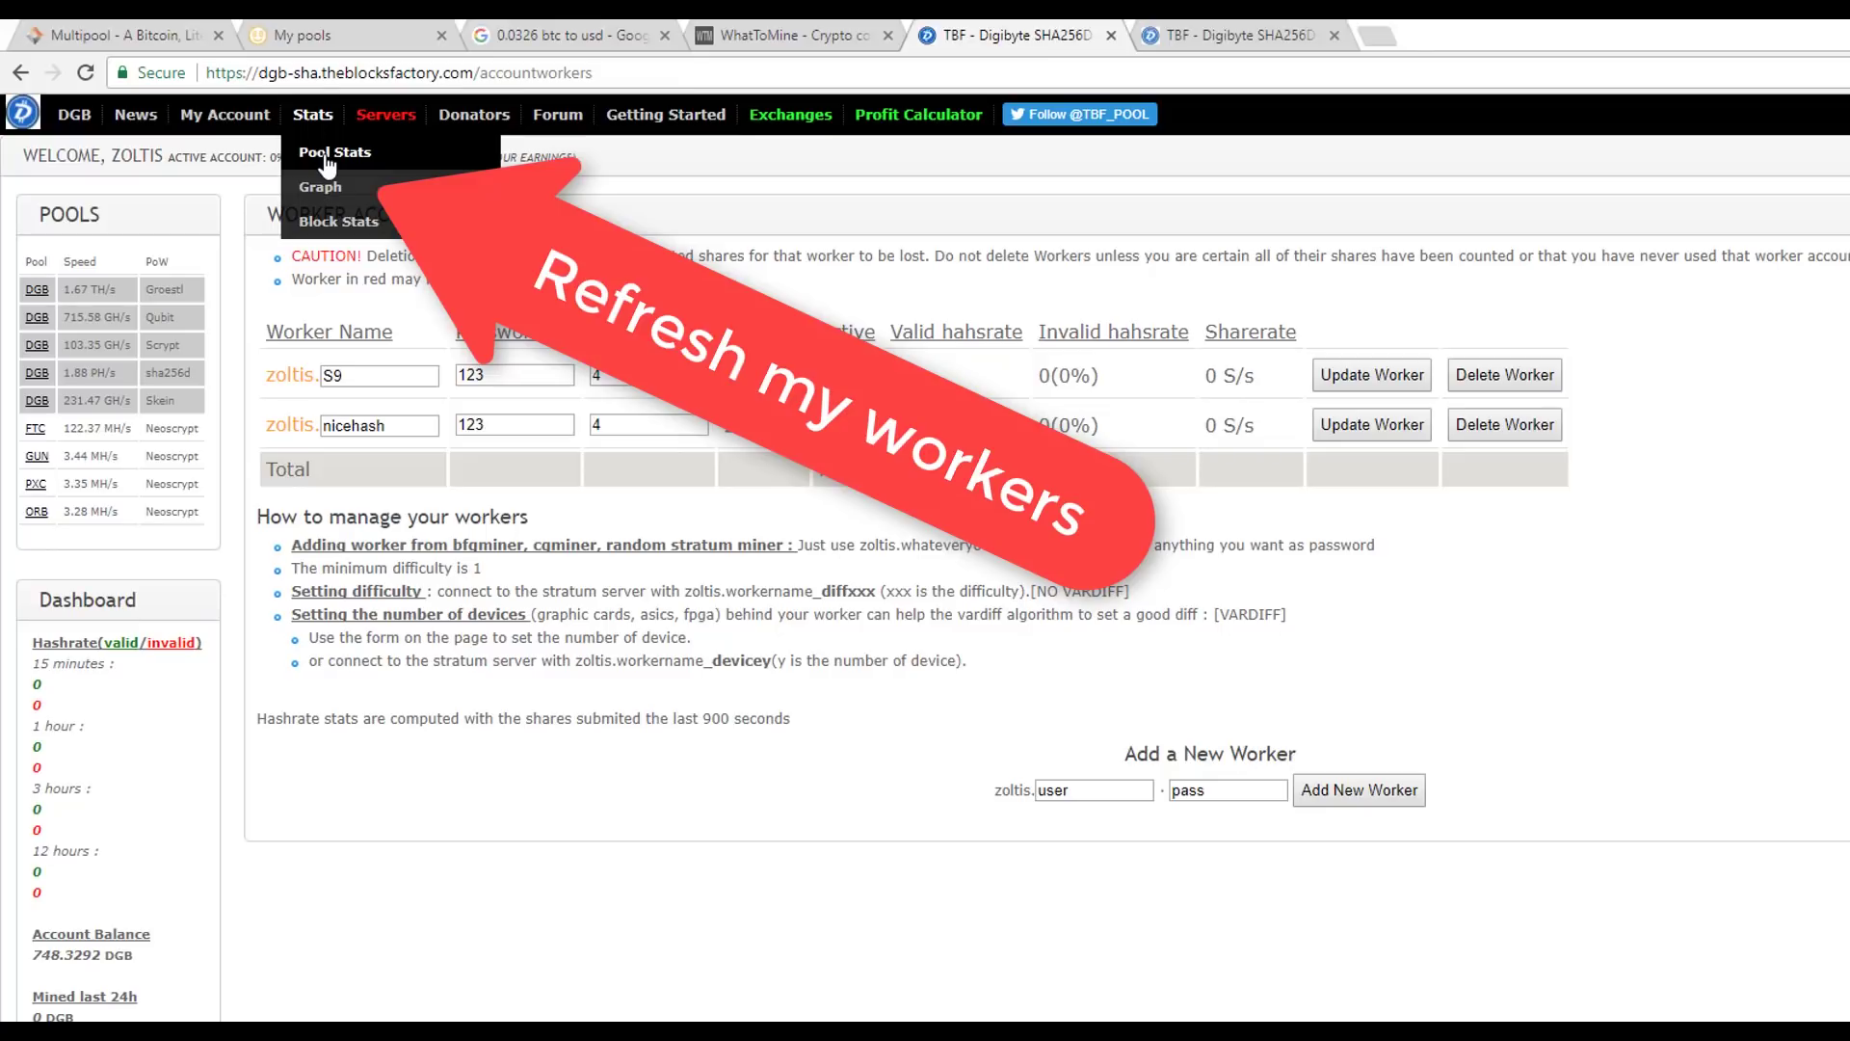
mouse_move(221, 112)
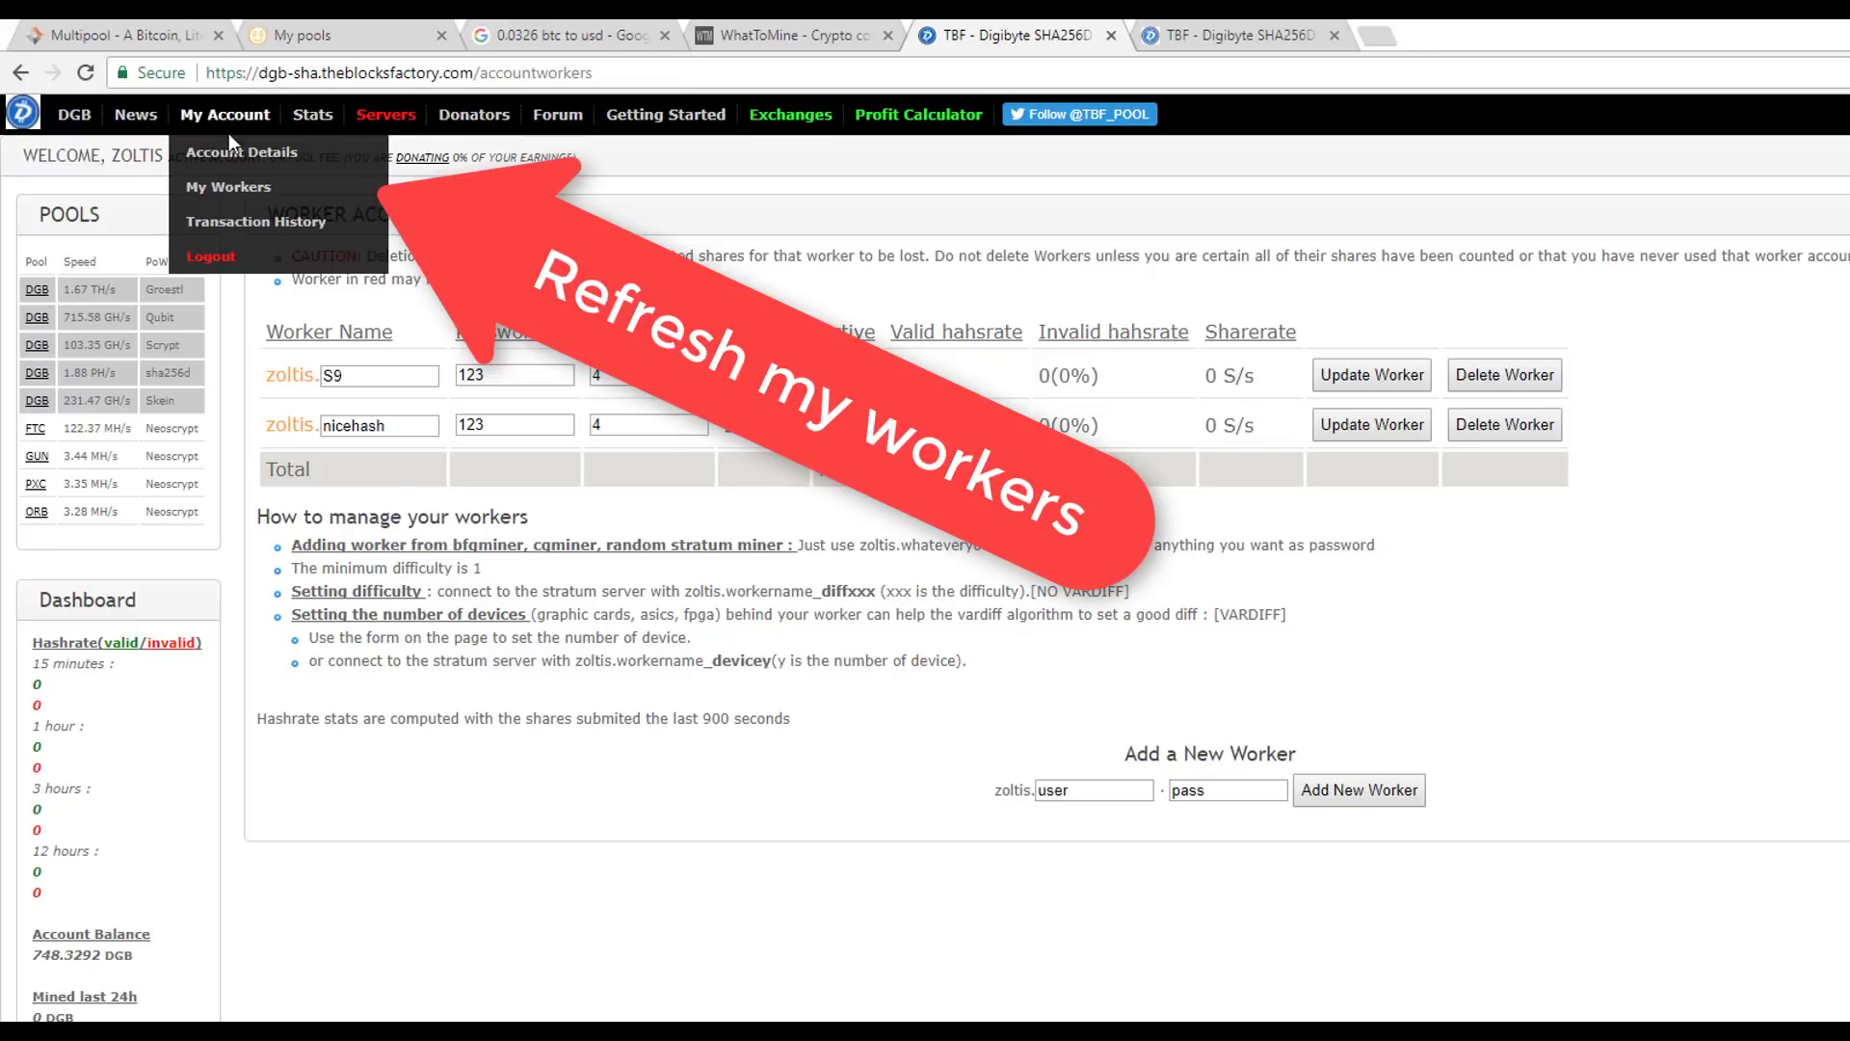
click(239, 193)
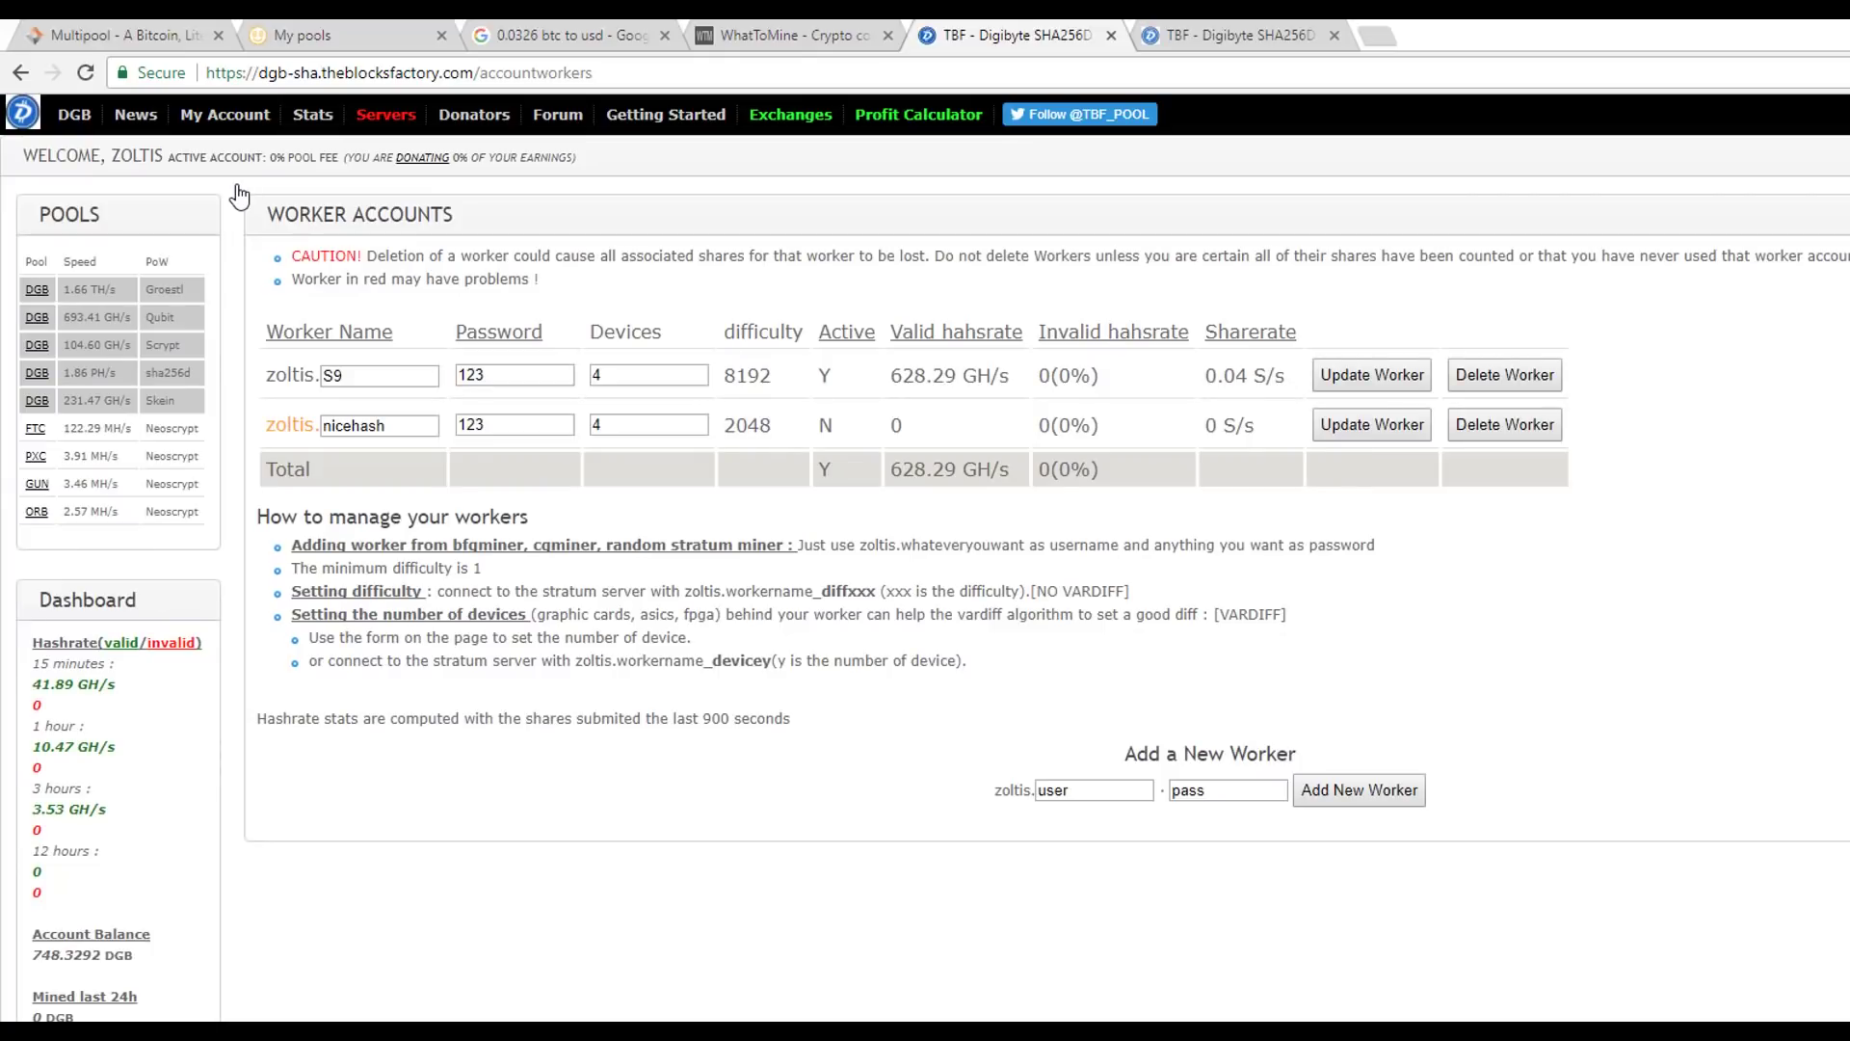
drag(1012, 376, 889, 376)
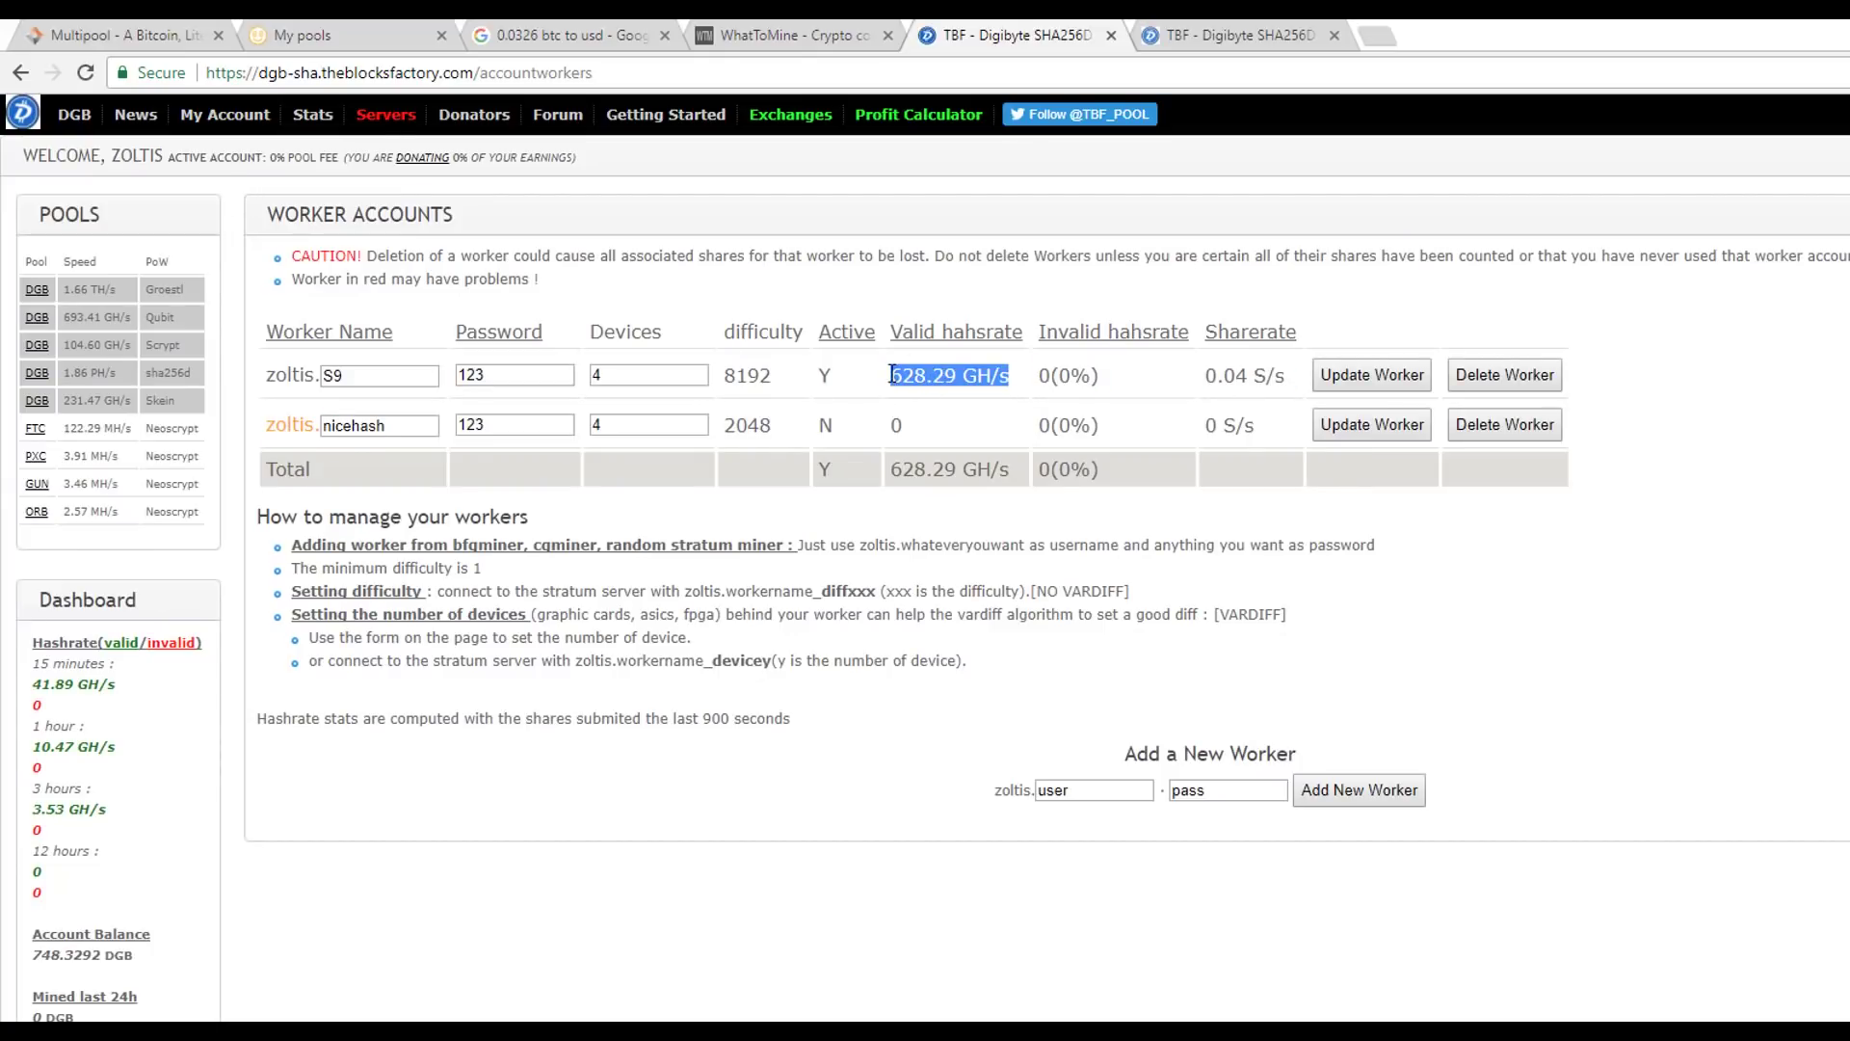
click(86, 77)
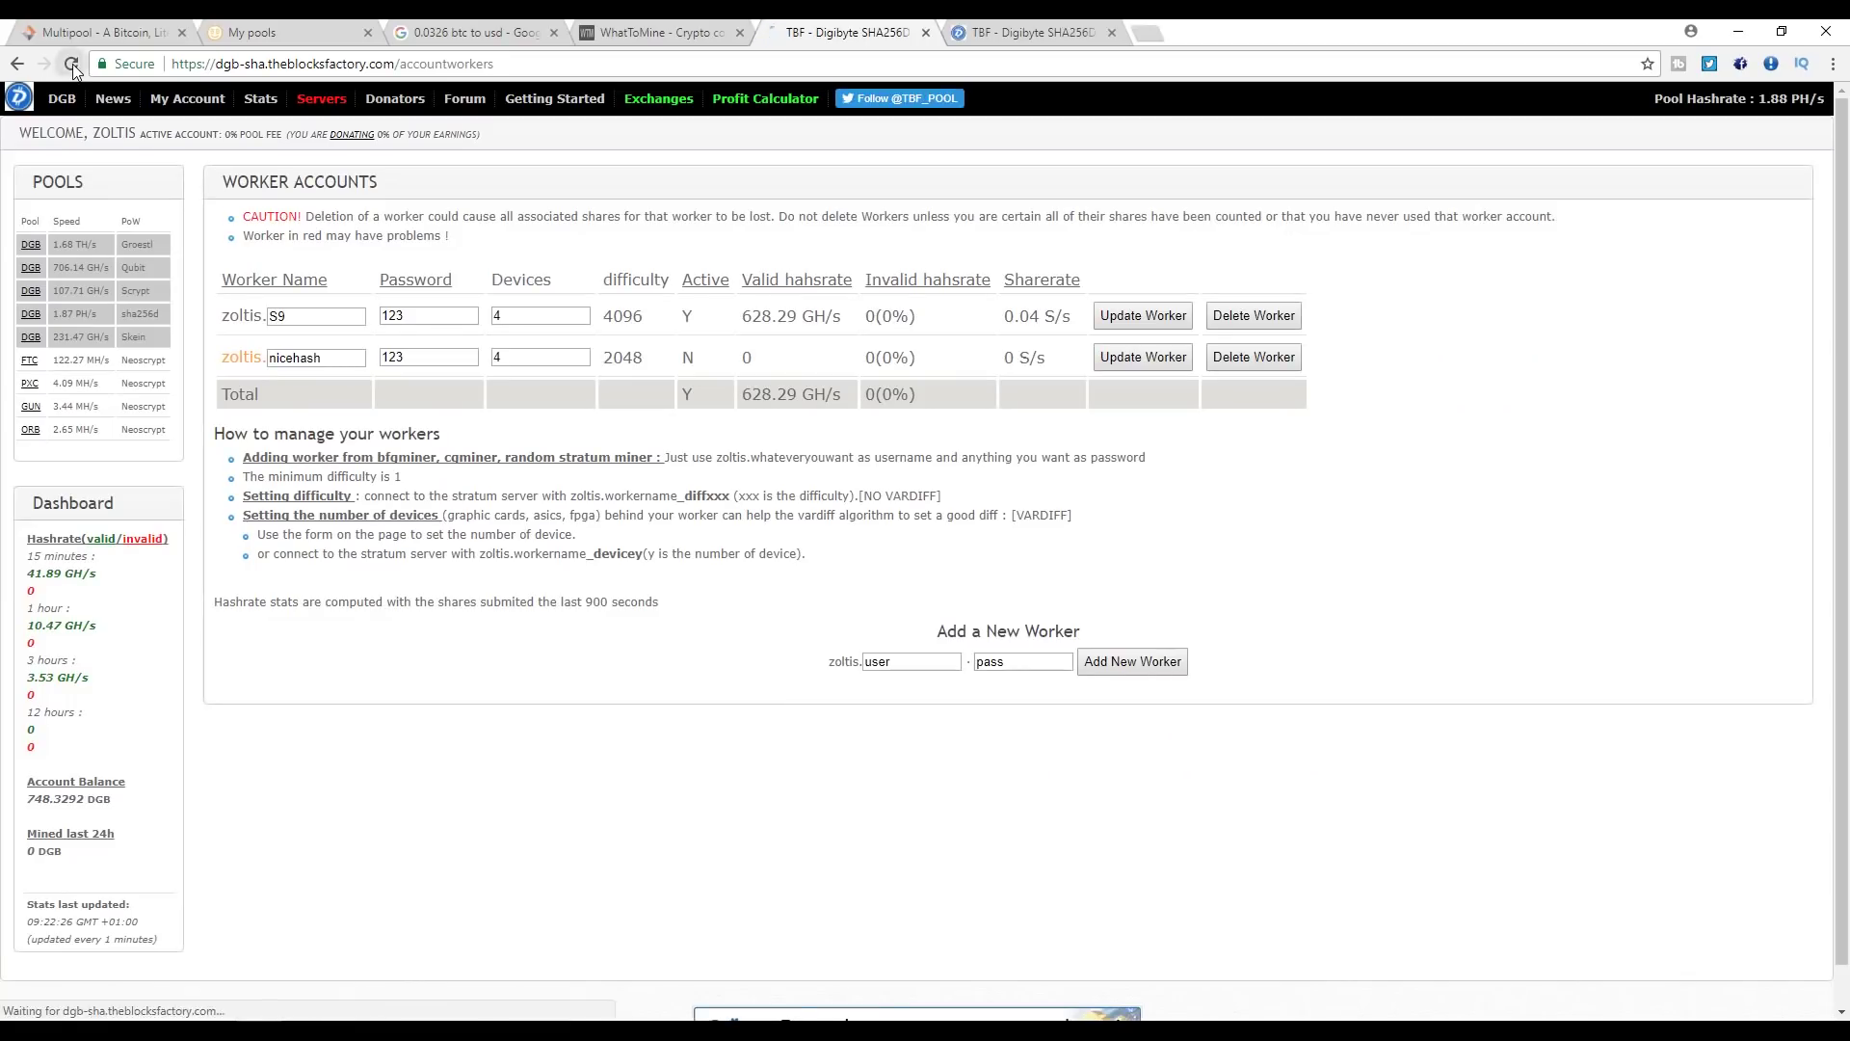
key(ctrl+w)
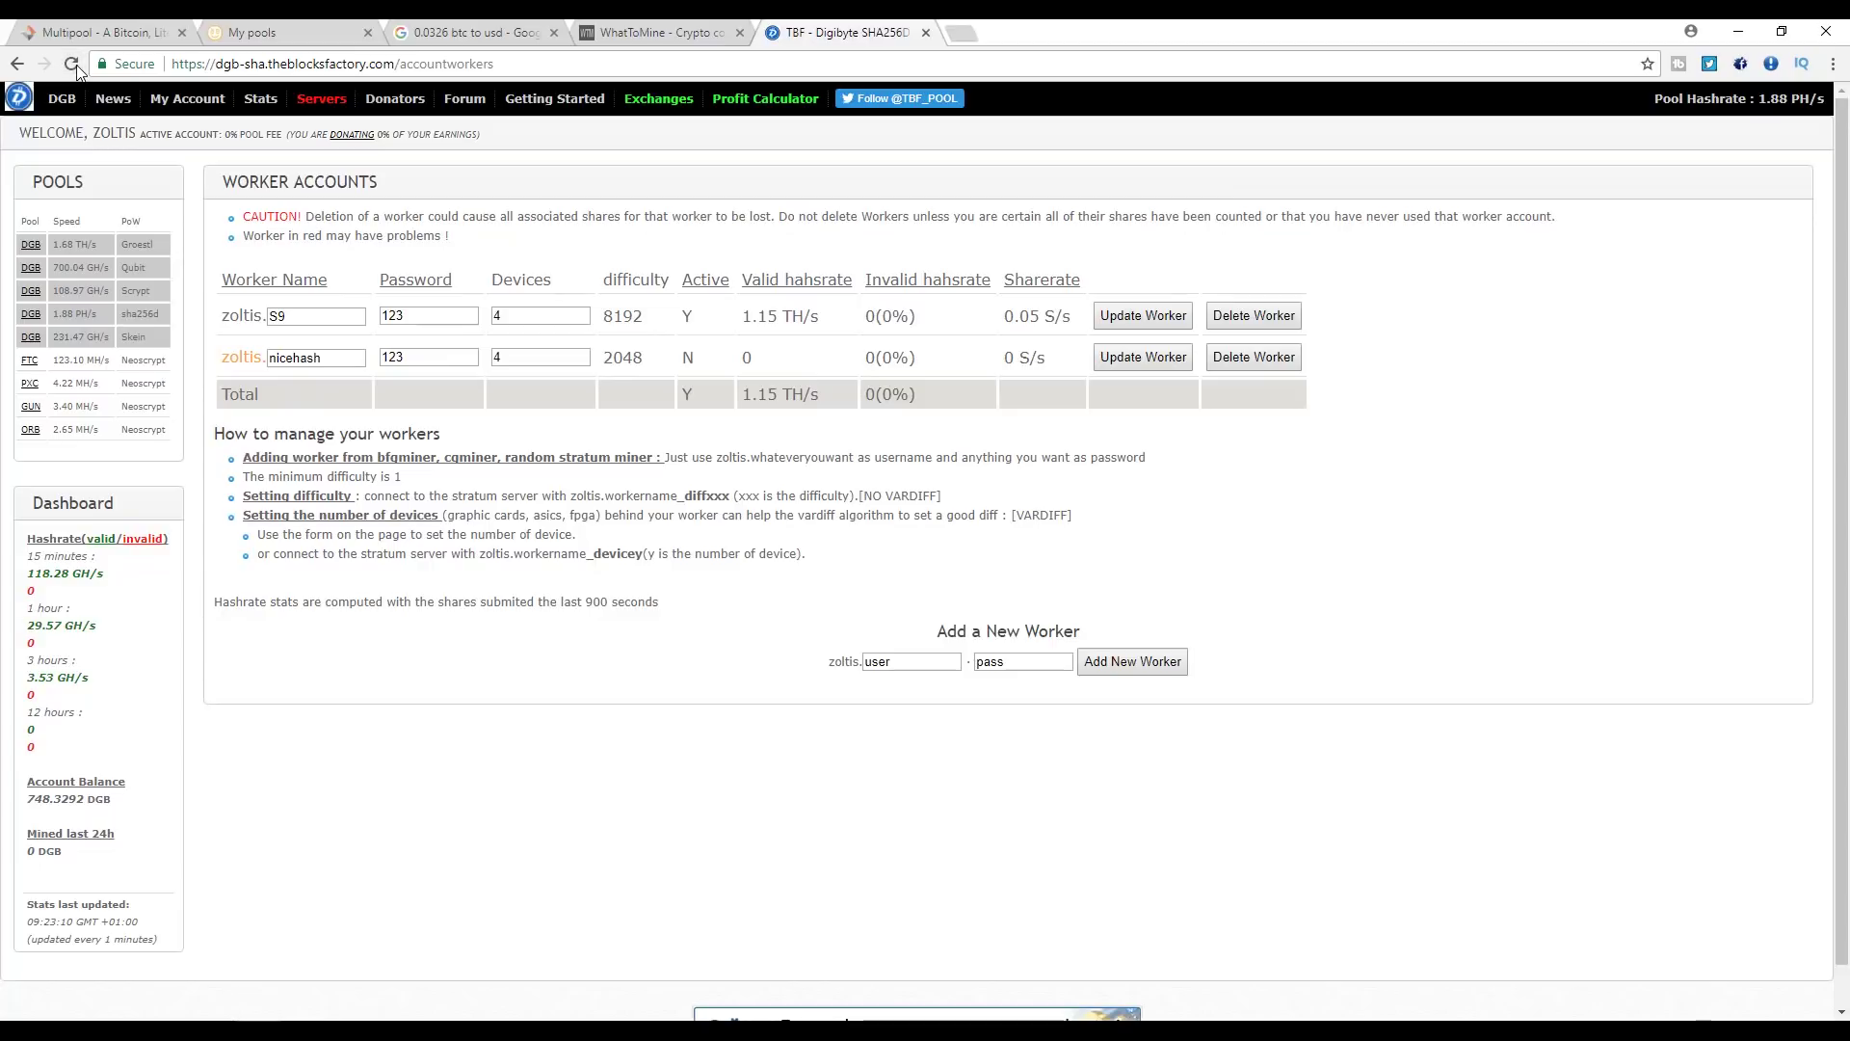
click(77, 65)
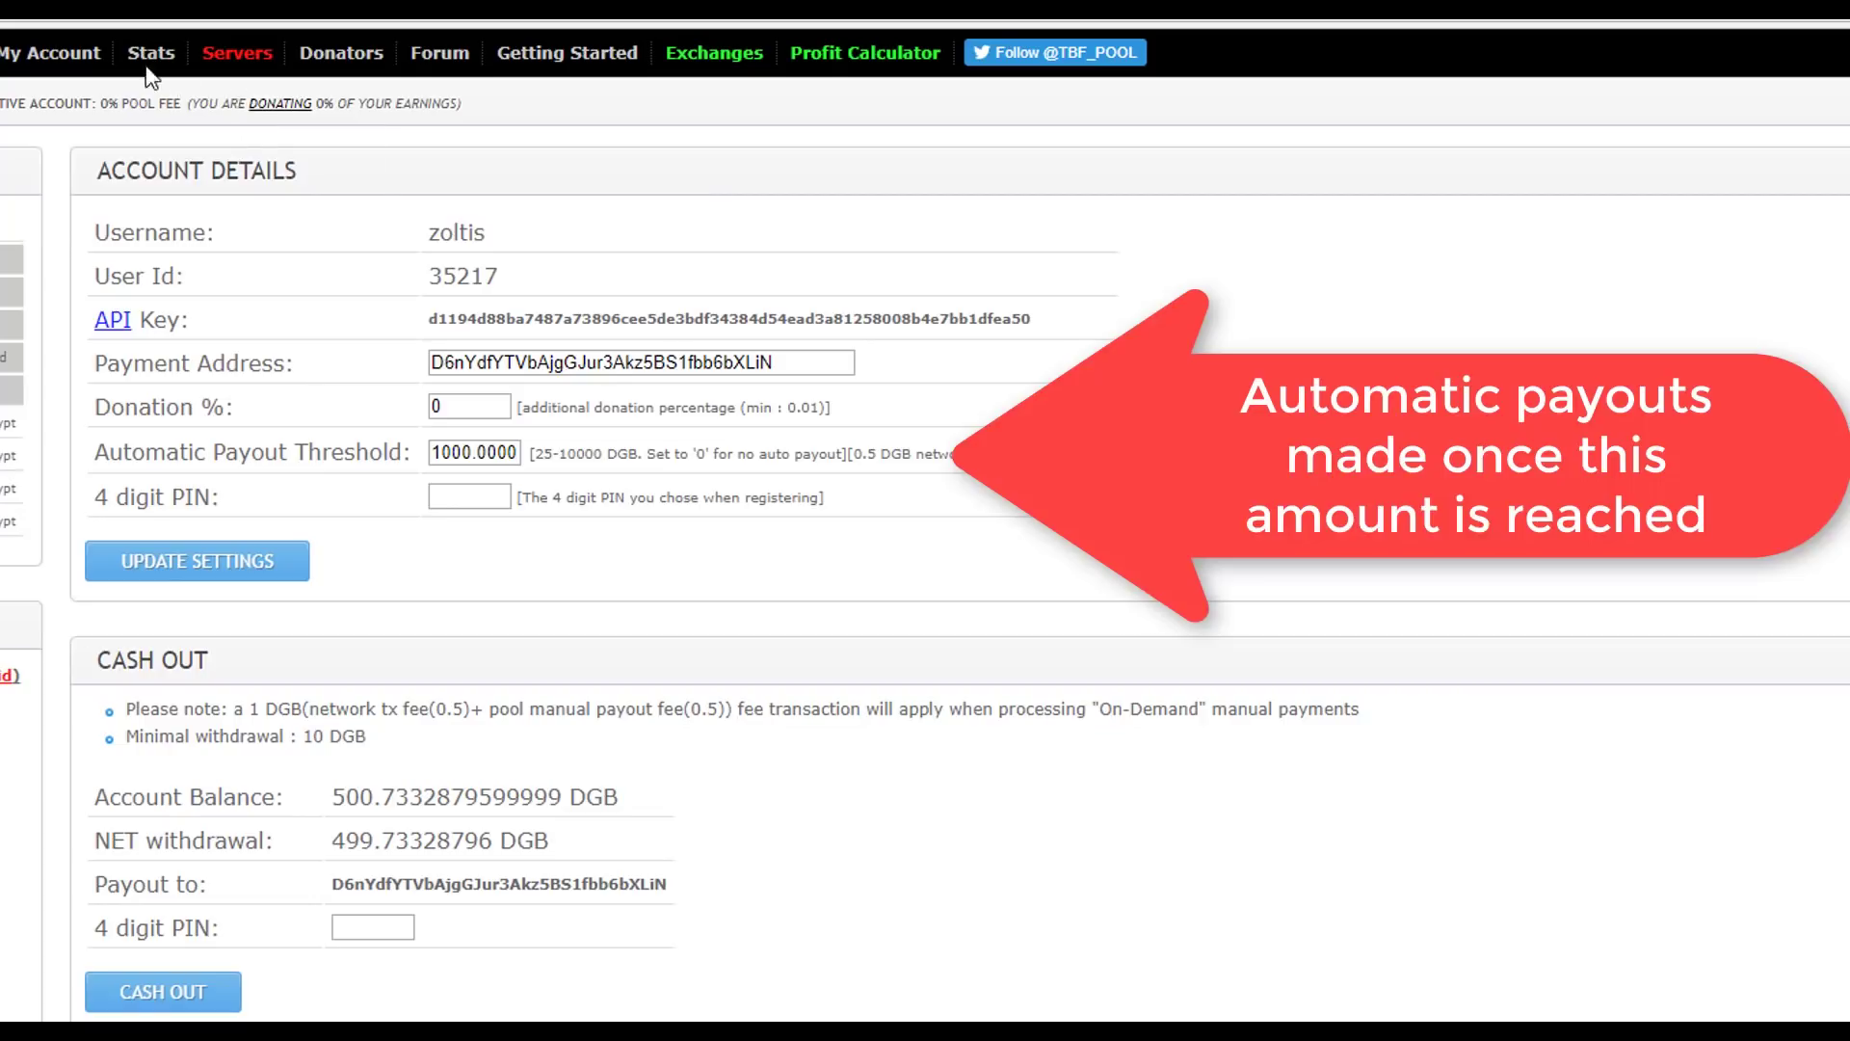
- Filter Transaction History to withdrawals and select the four most recent payouts
mouse_move(58, 53)
click(77, 183)
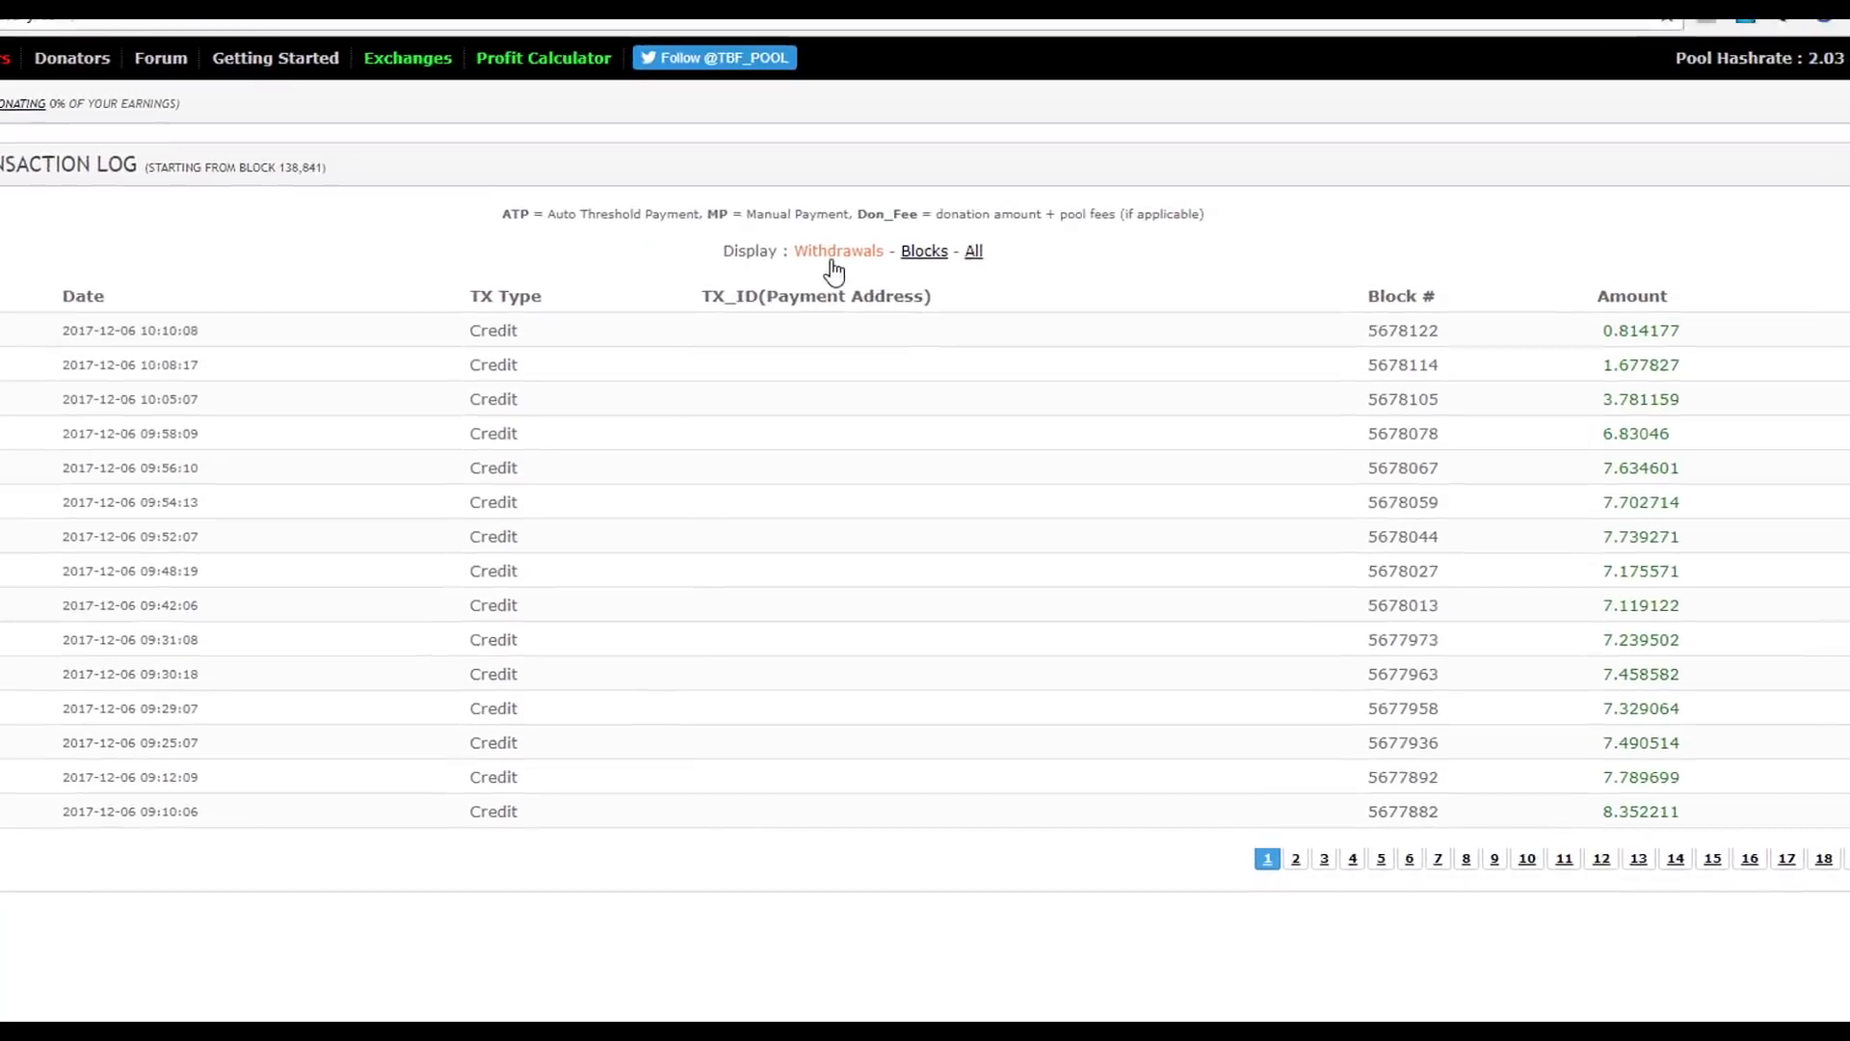
click(832, 262)
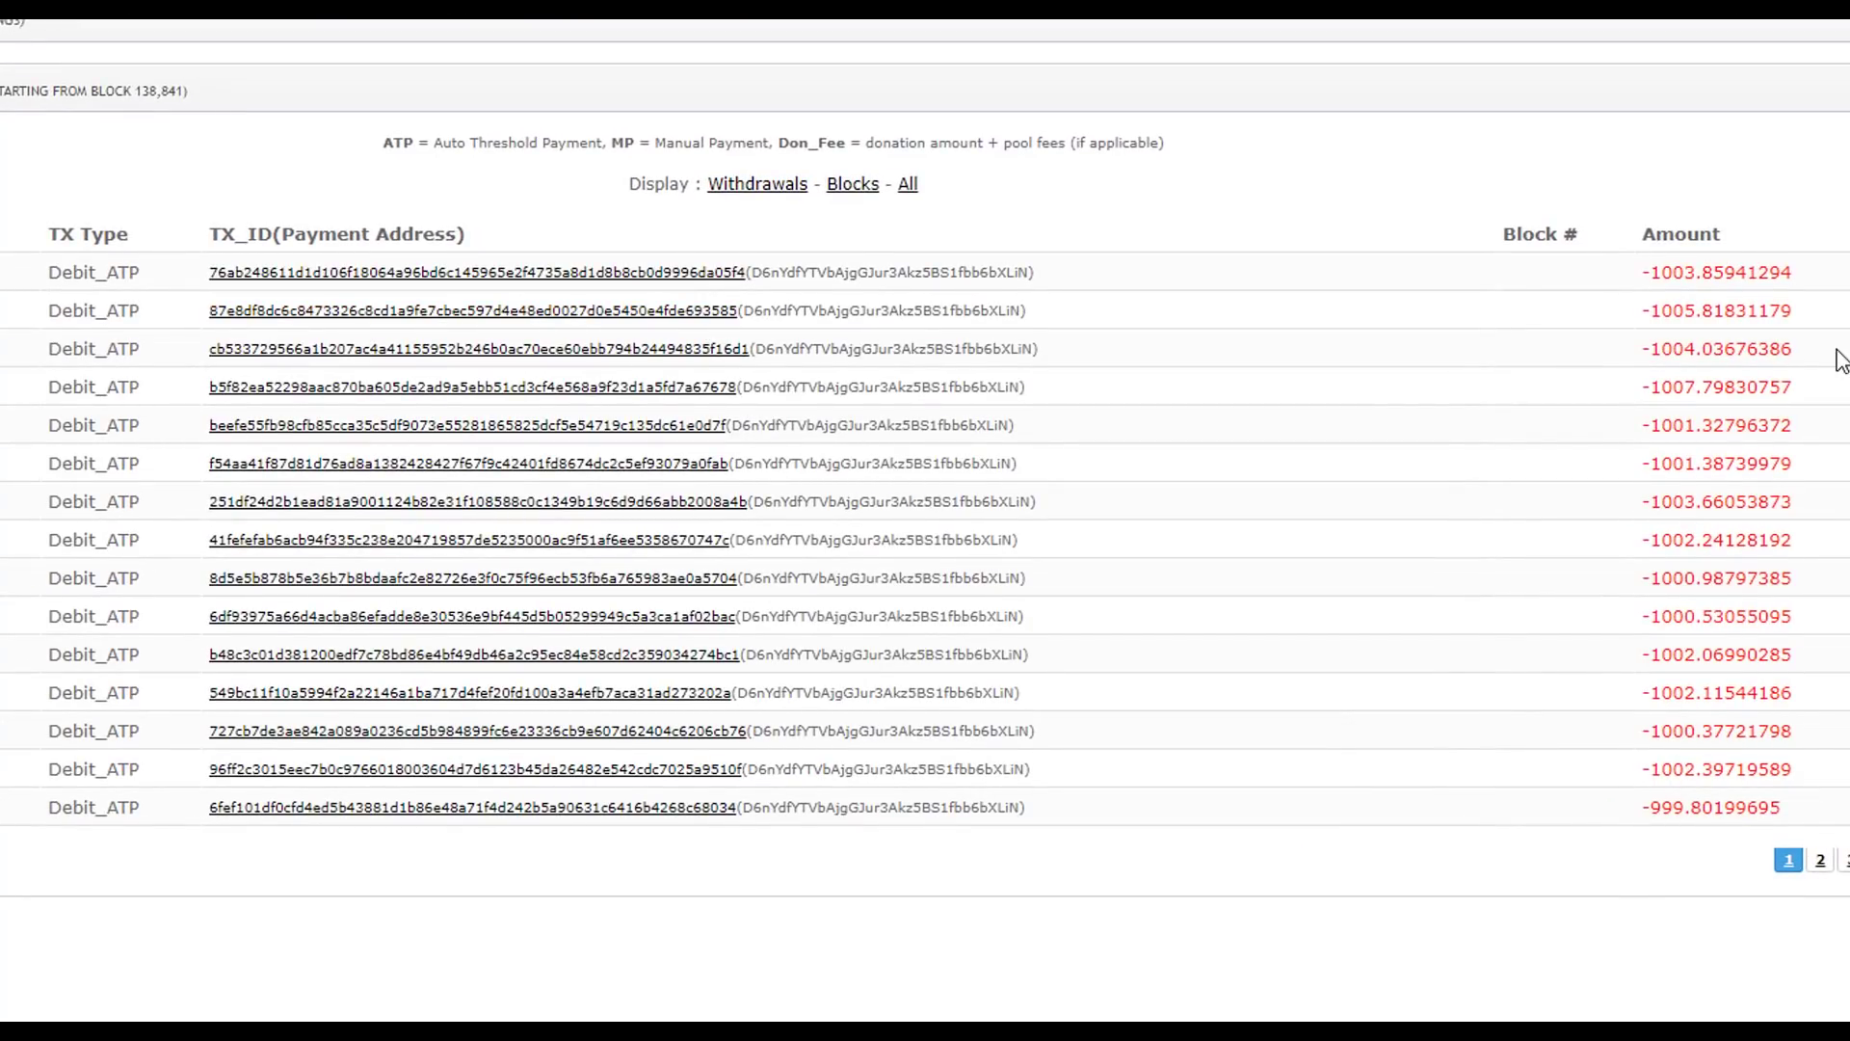
drag(1840, 358, 171, 305)
drag(1806, 384, 43, 347)
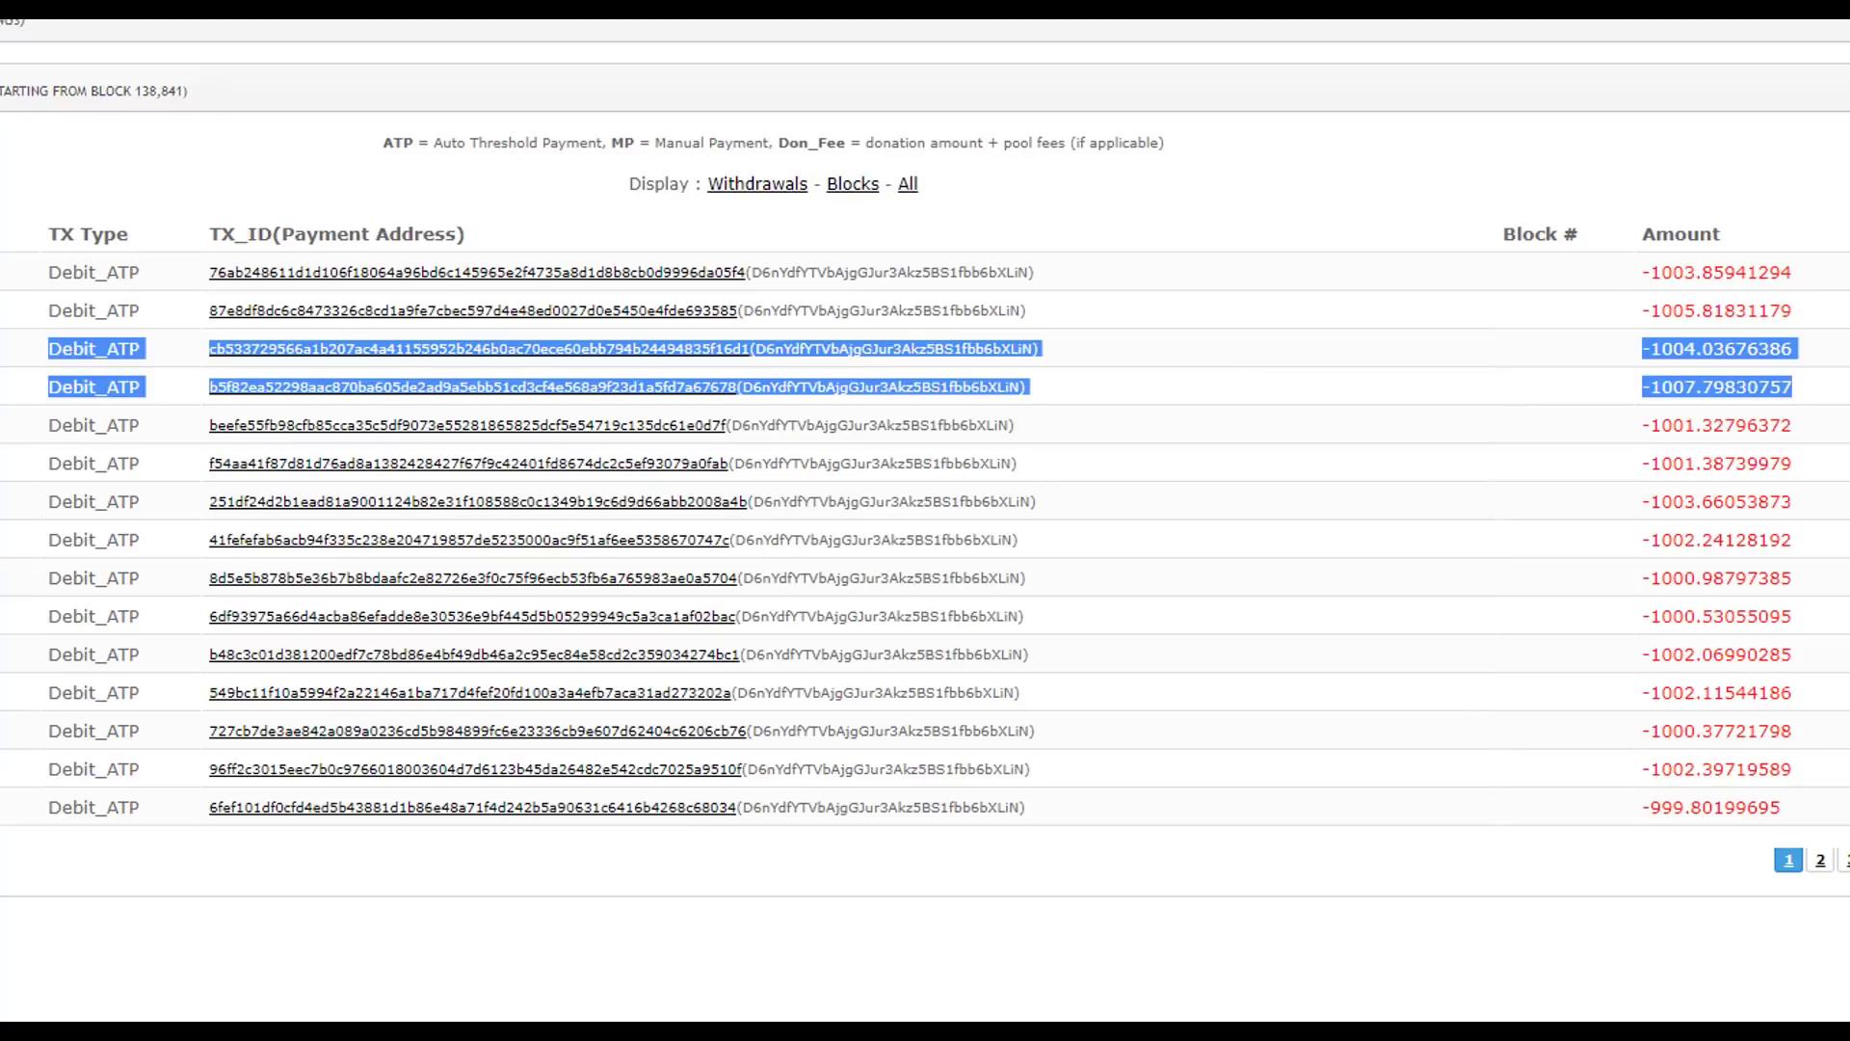
click(43, 347)
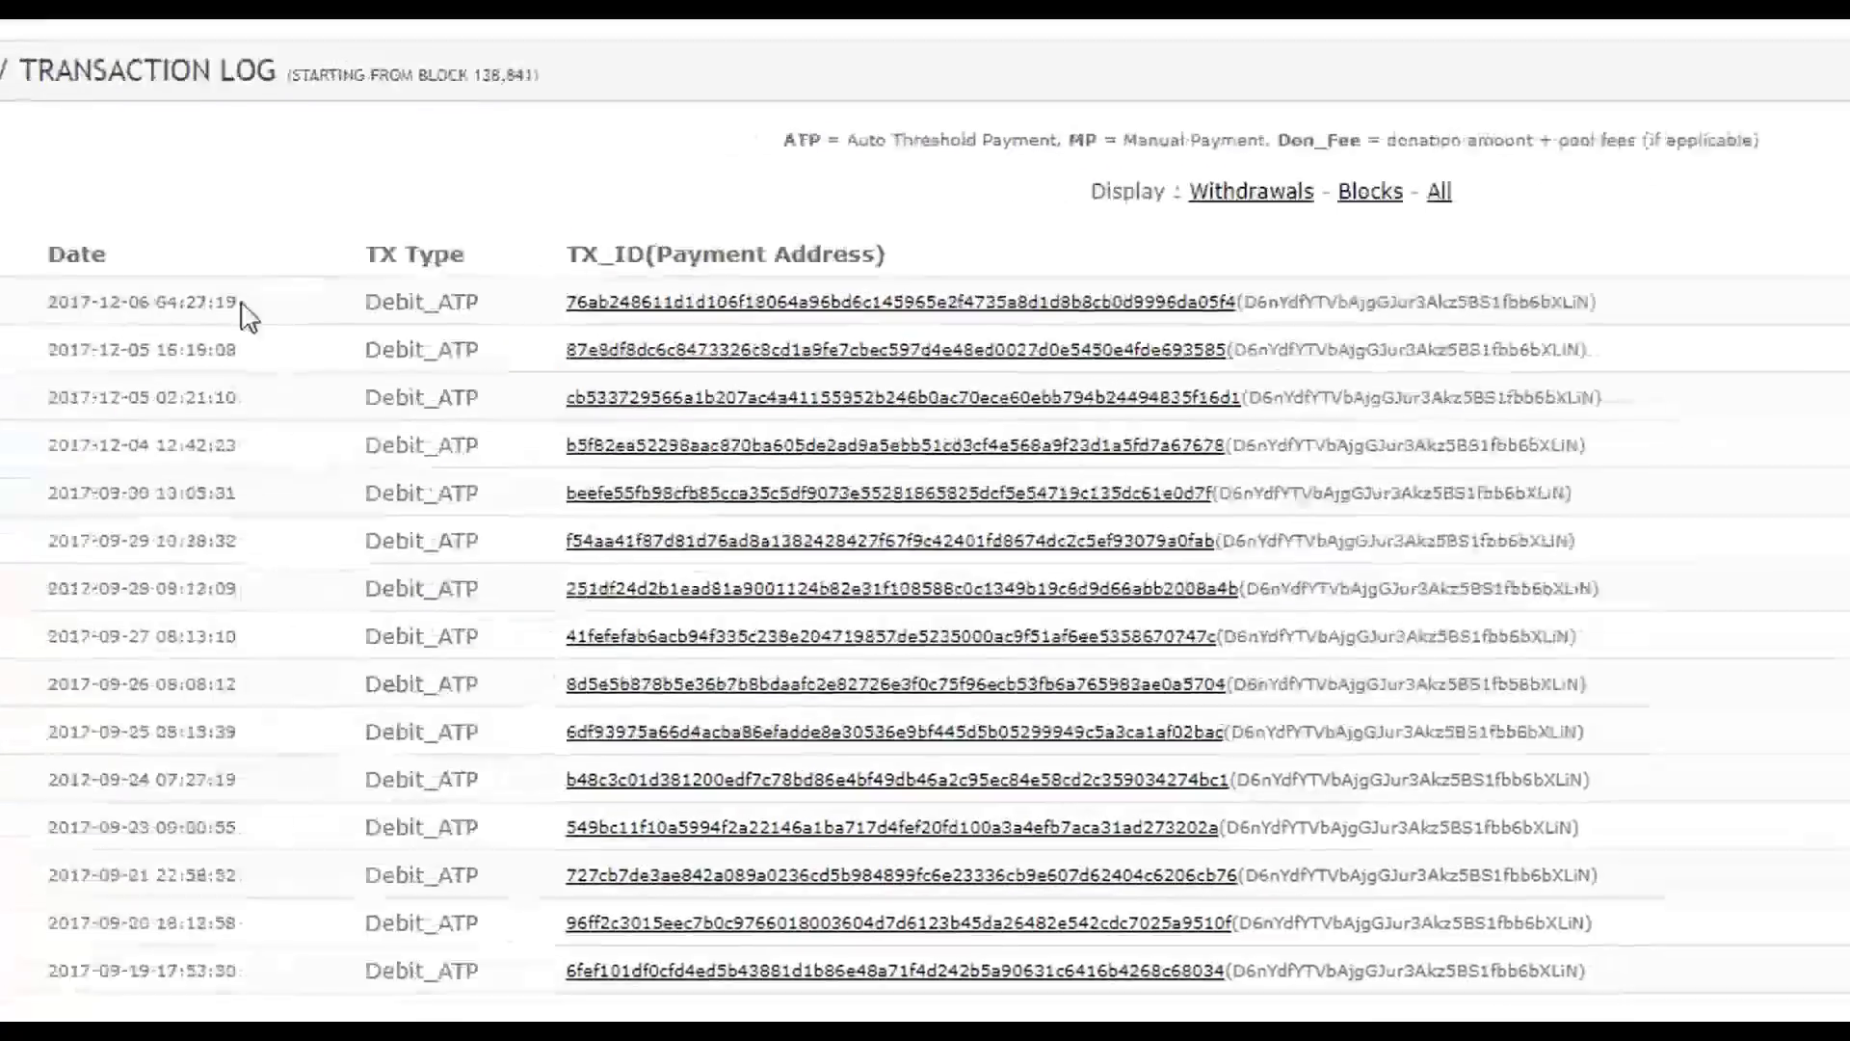
- Highlight the withdrawal dates and the 500.733 DGB balance, then switch to Excel
drag(460, 323, 364, 324)
click(524, 495)
drag(492, 491, 86, 402)
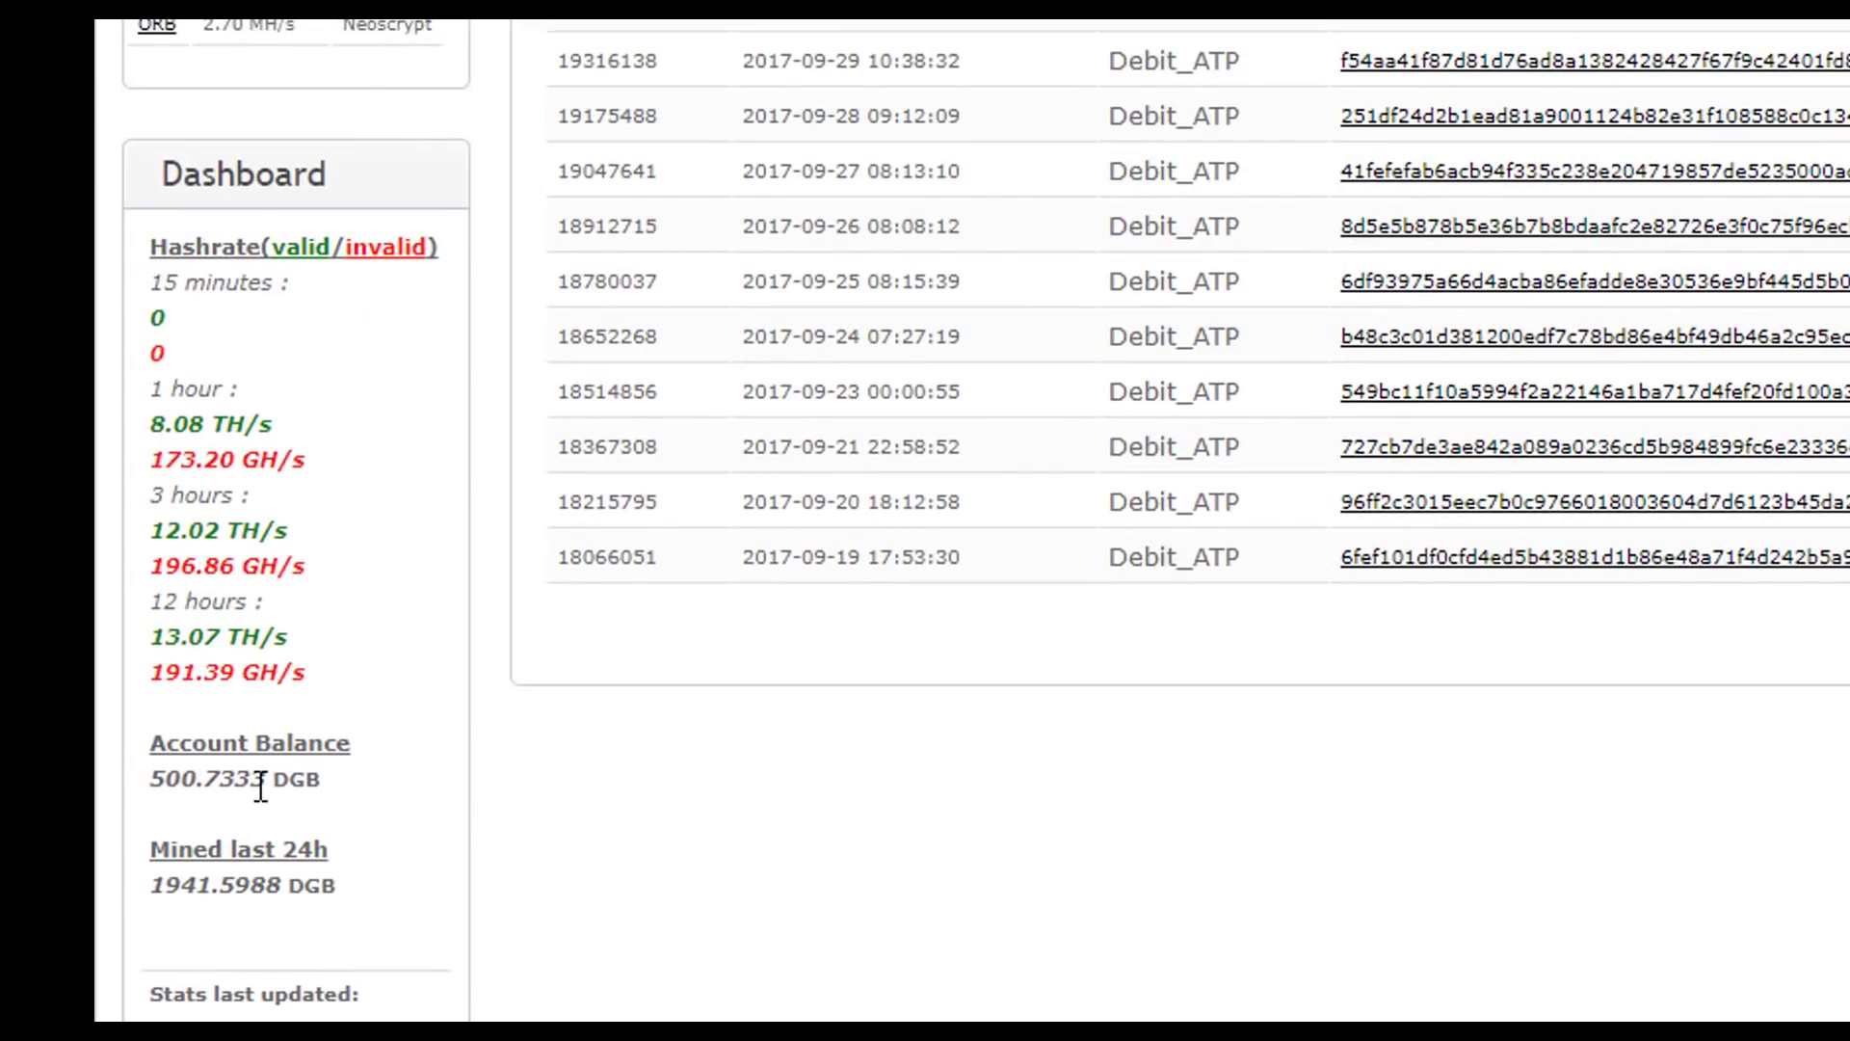
drag(251, 778, 140, 776)
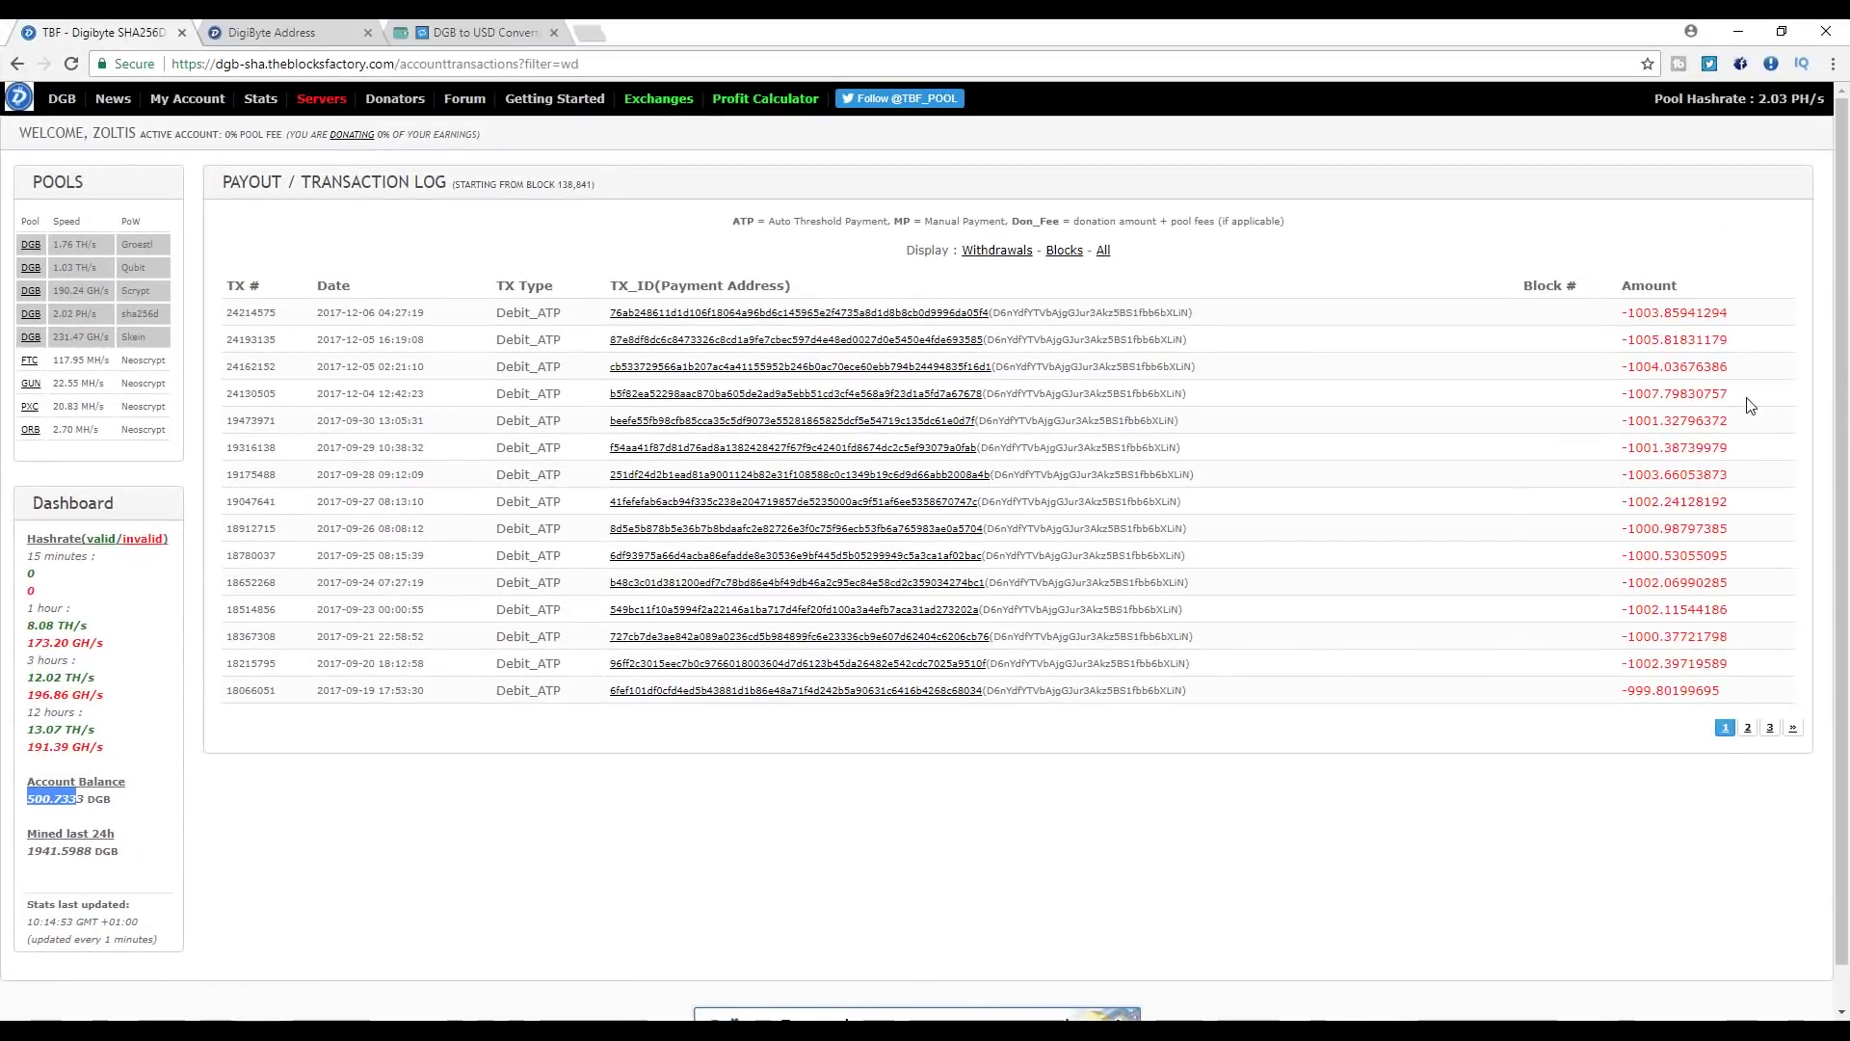
drag(1750, 405, 229, 316)
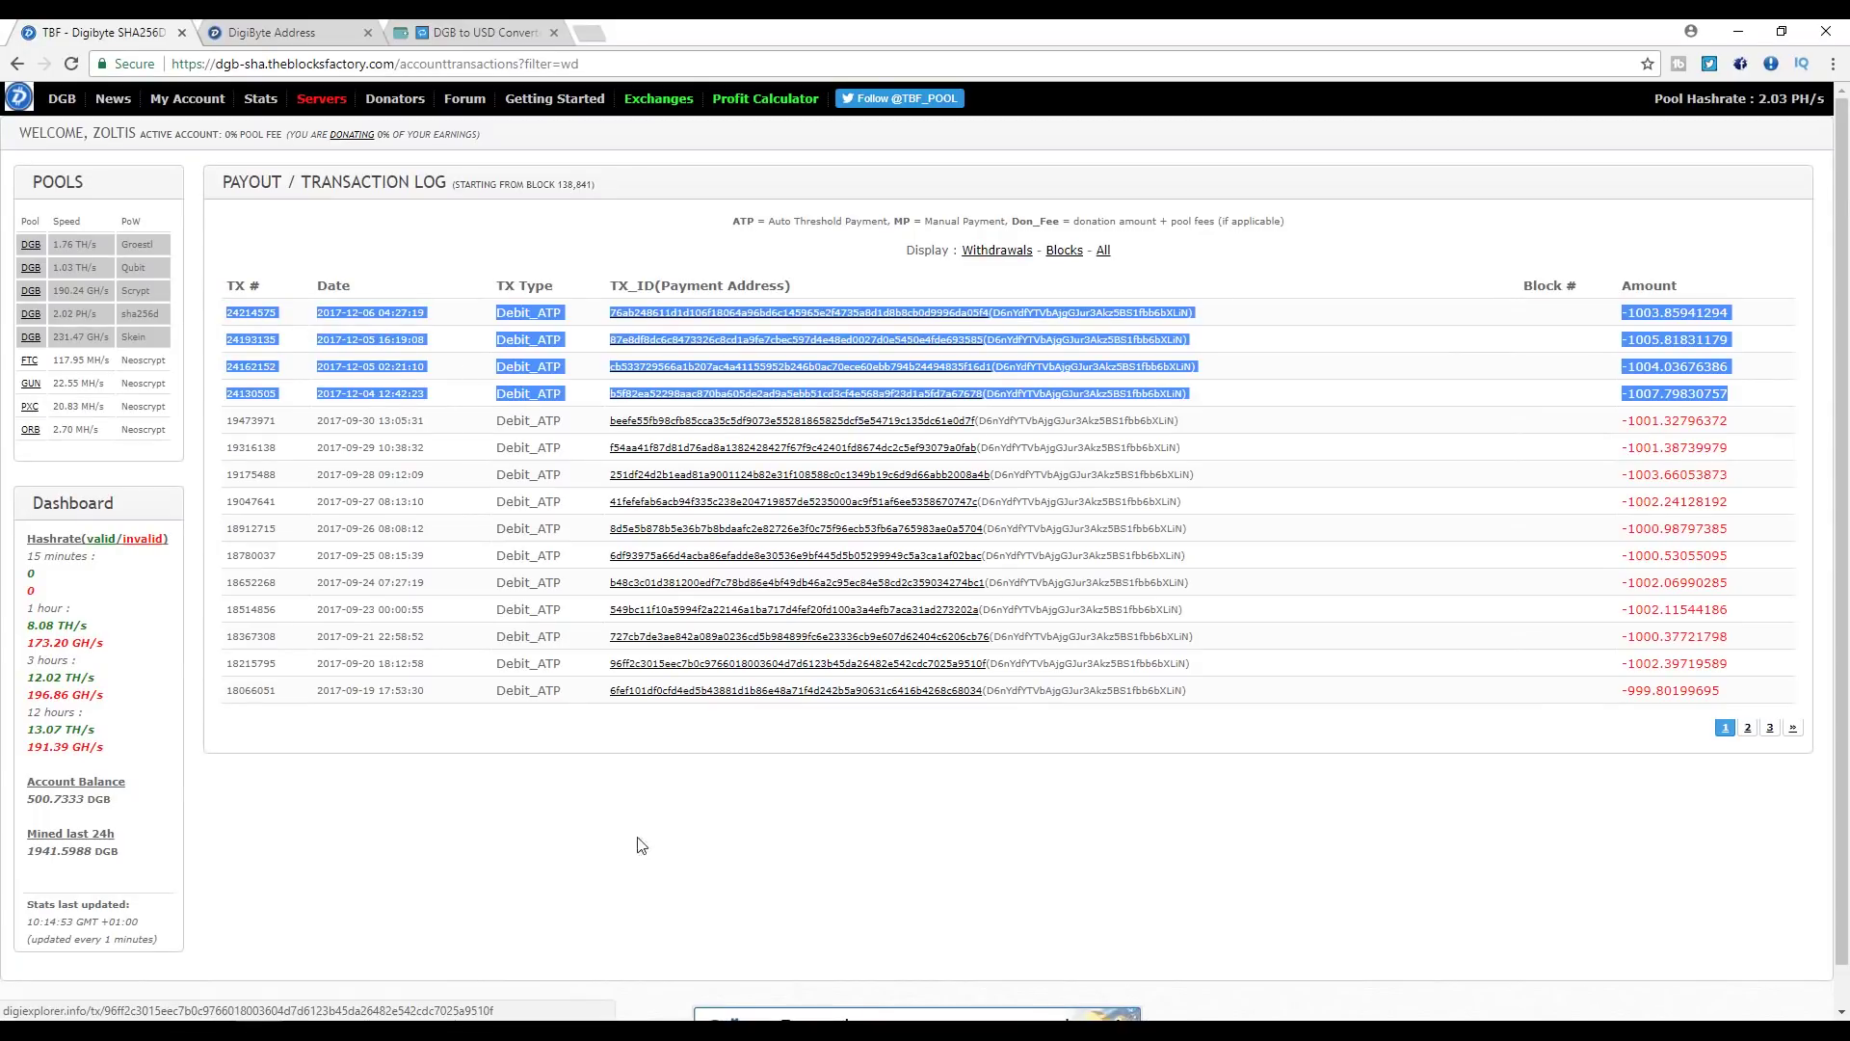
click(405, 1013)
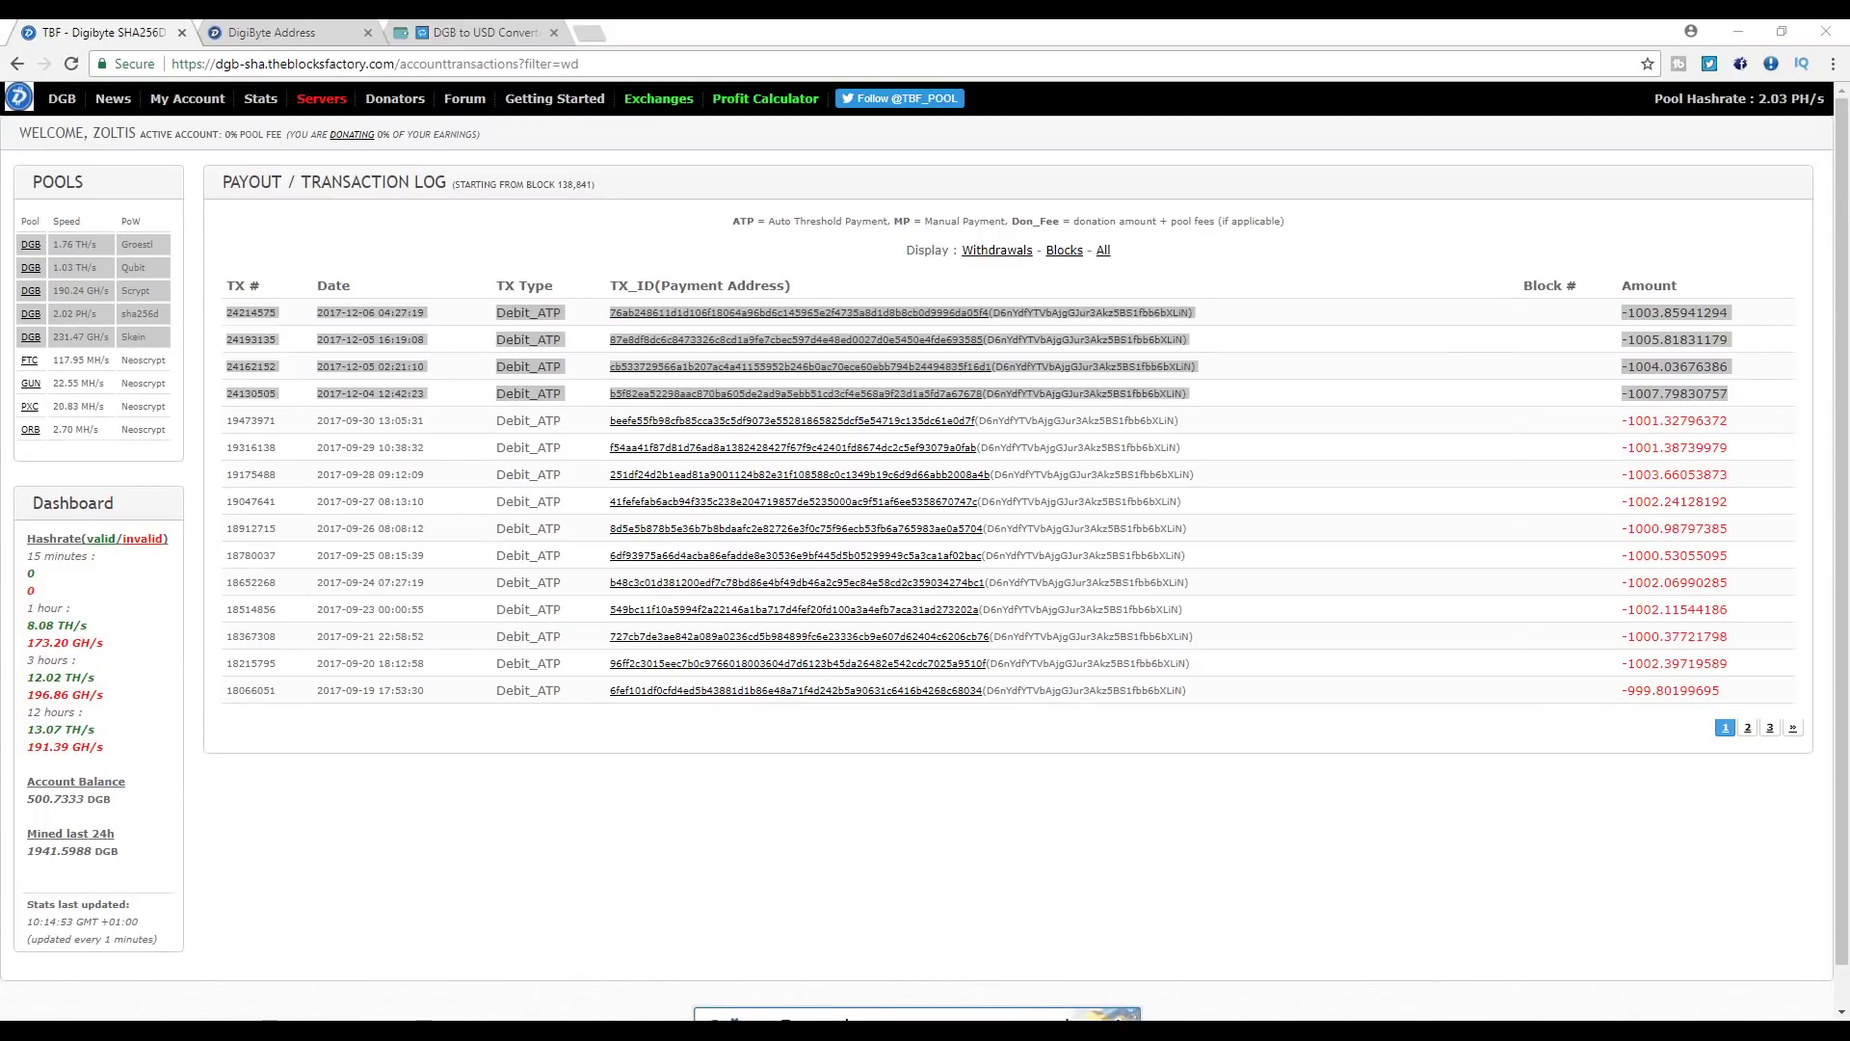
click(915, 1014)
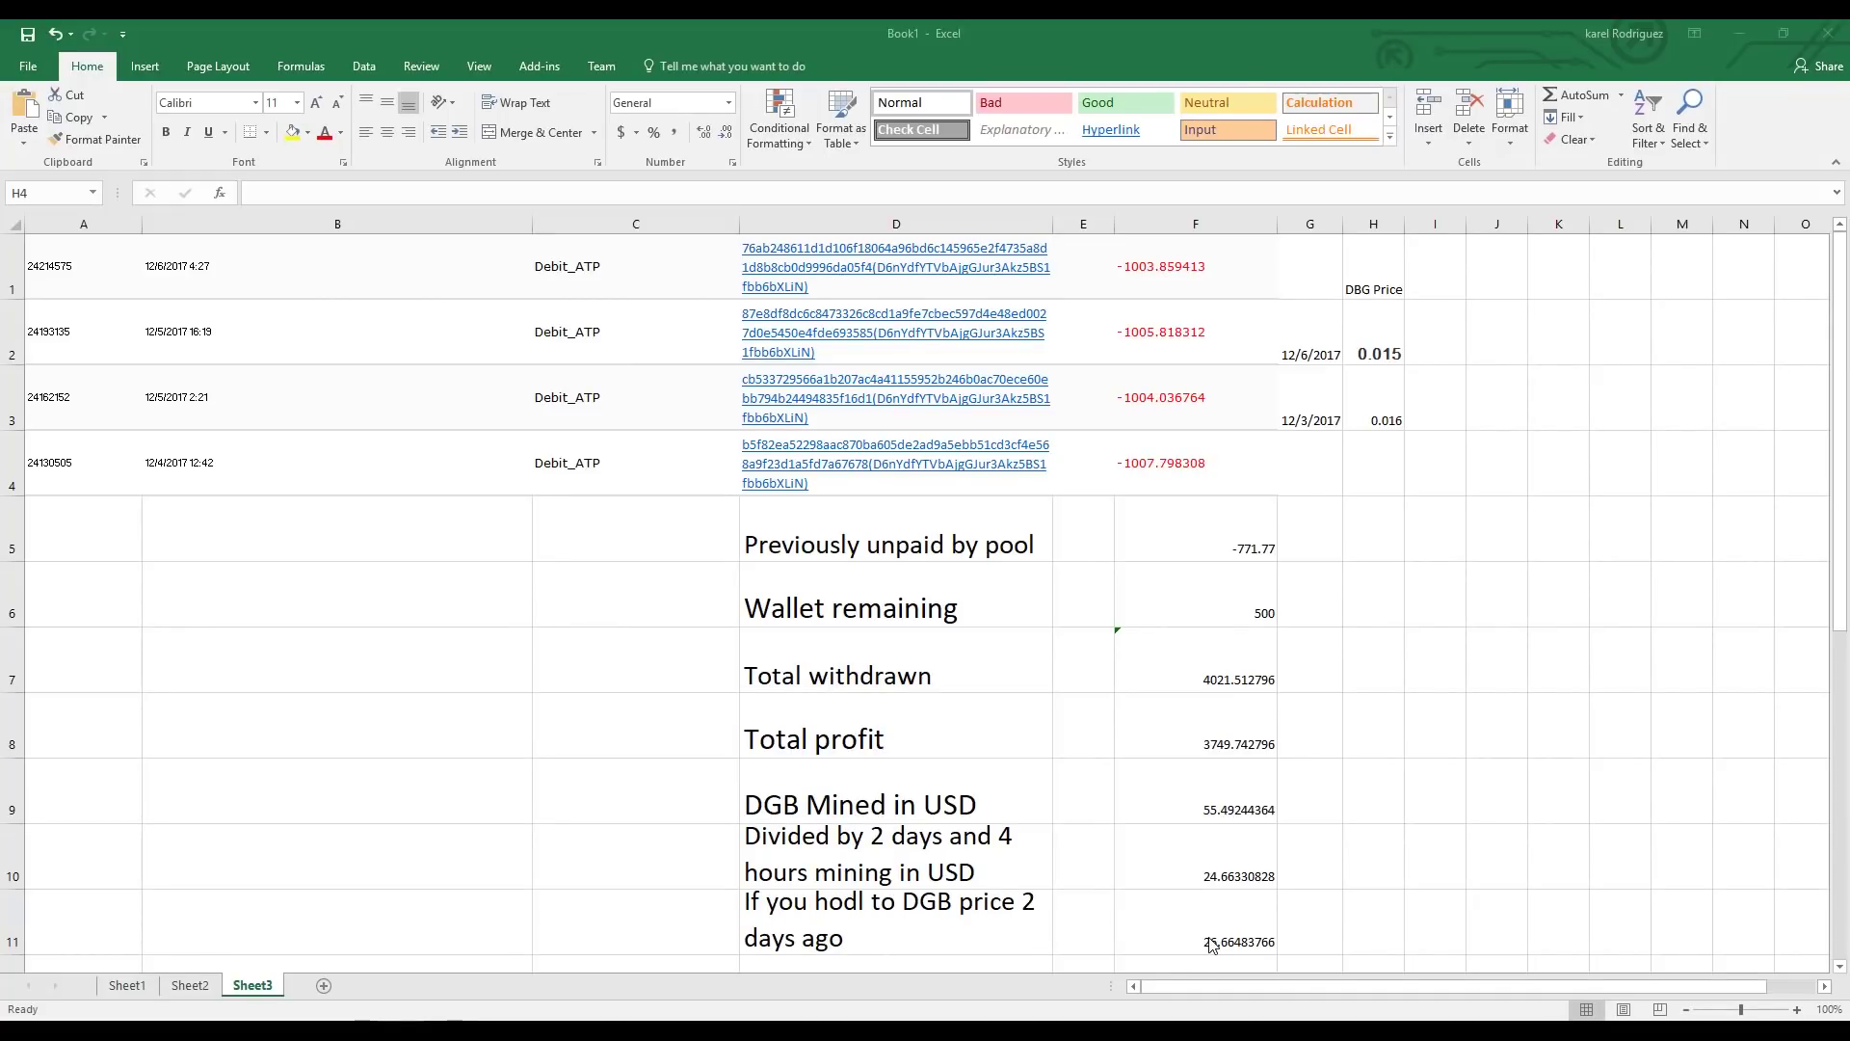
- Check the 4021.51 withdrawn, 500 wallet, -771.77 unpaid and 3749.74 total profit cells
click(846, 873)
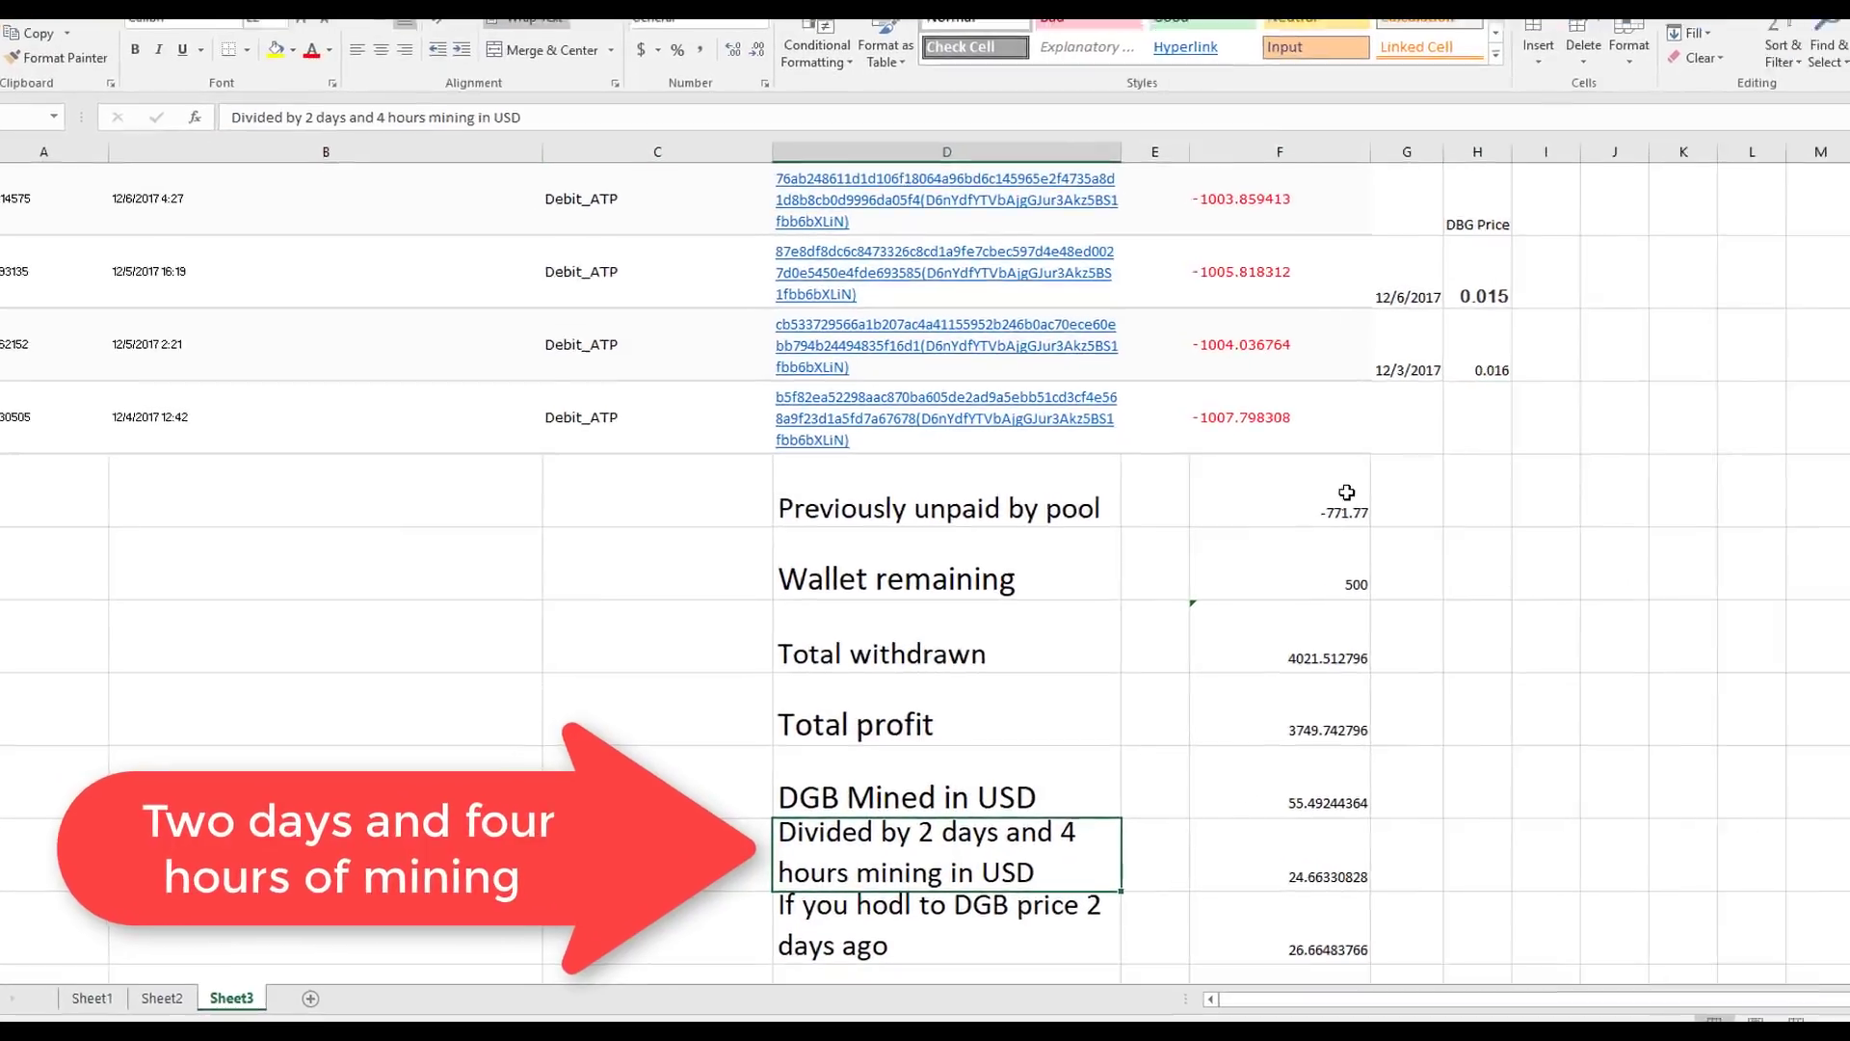
click(1225, 670)
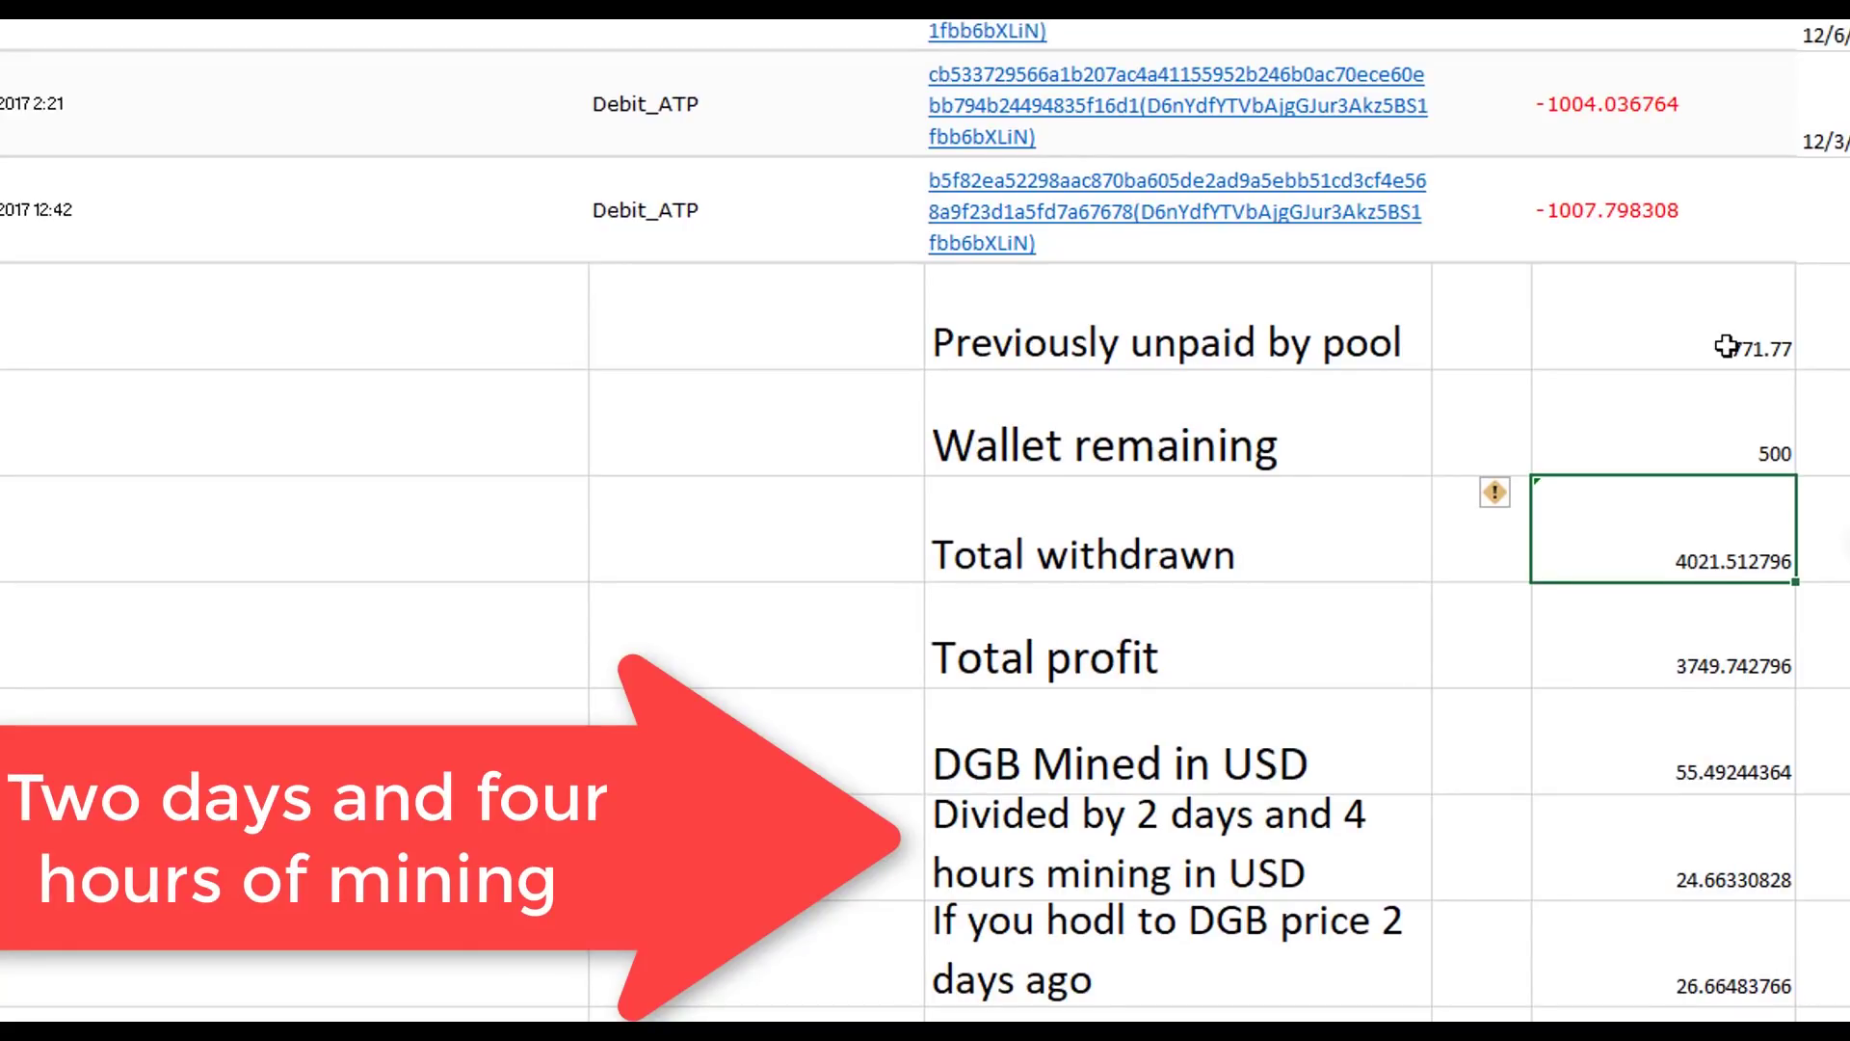
click(1727, 414)
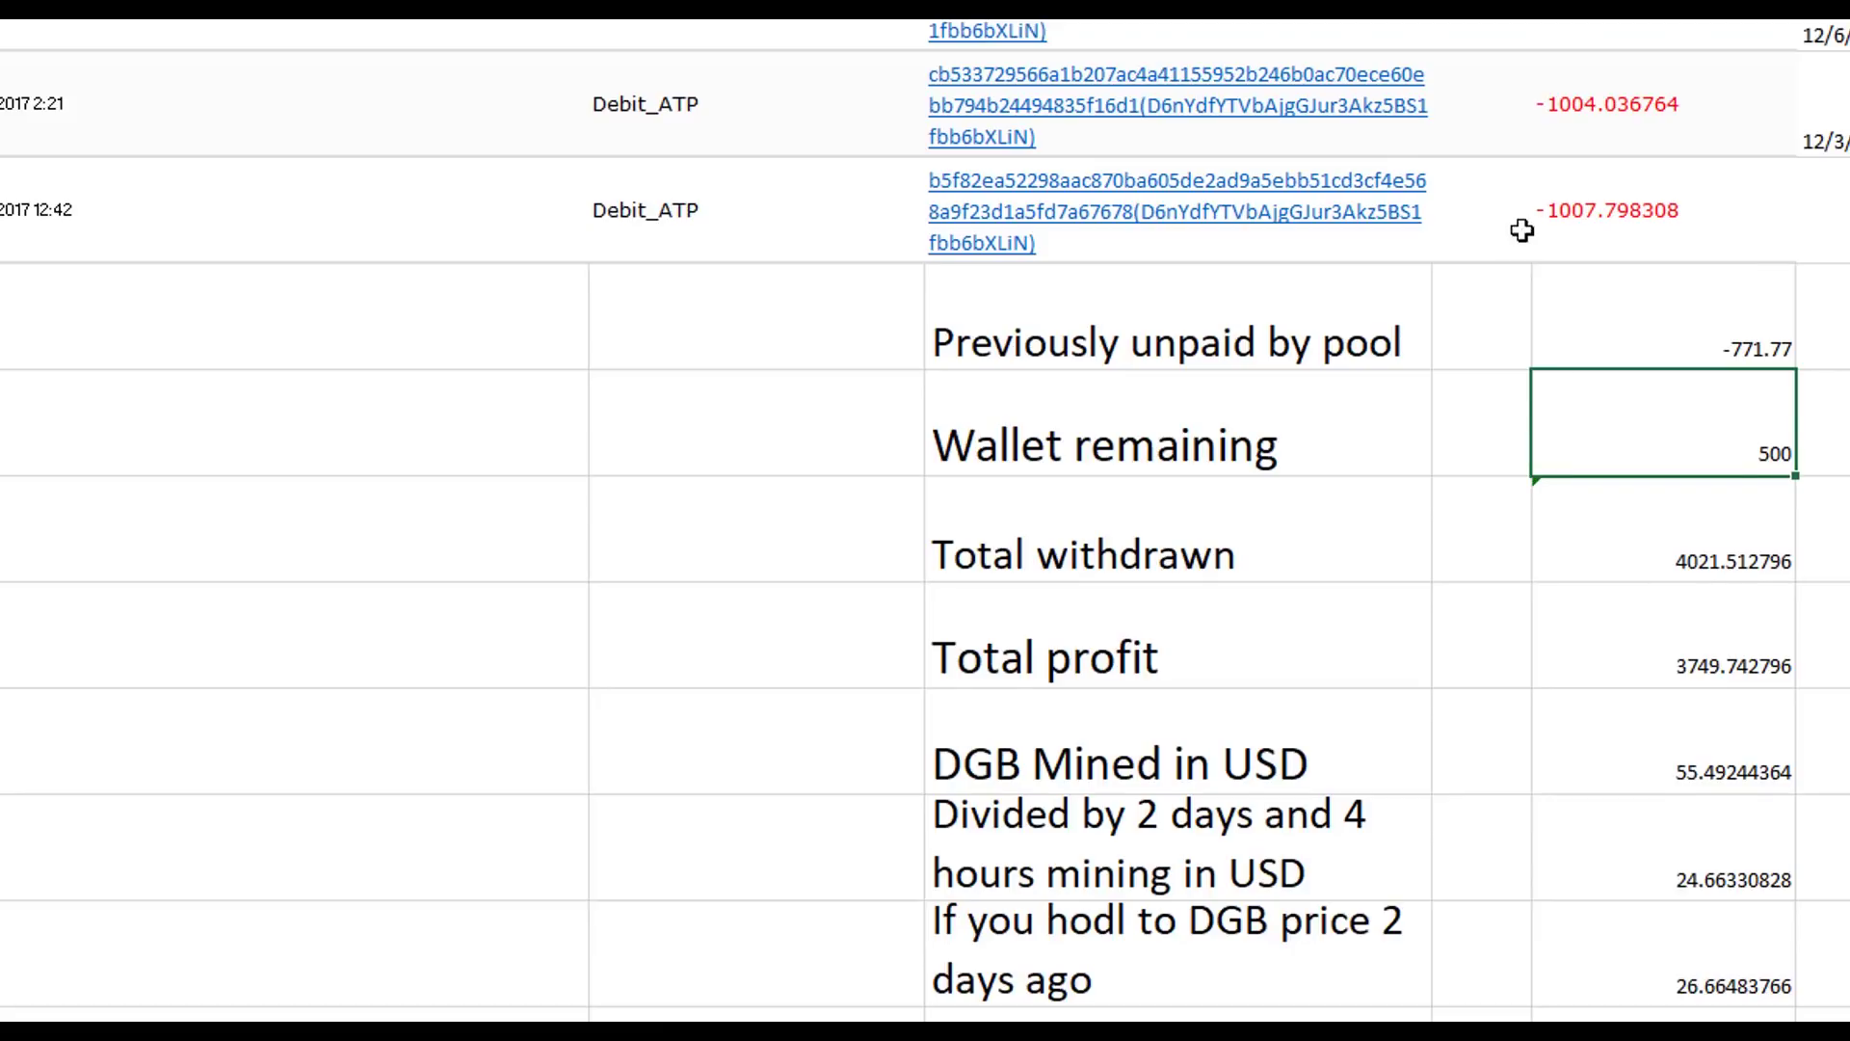
click(1595, 294)
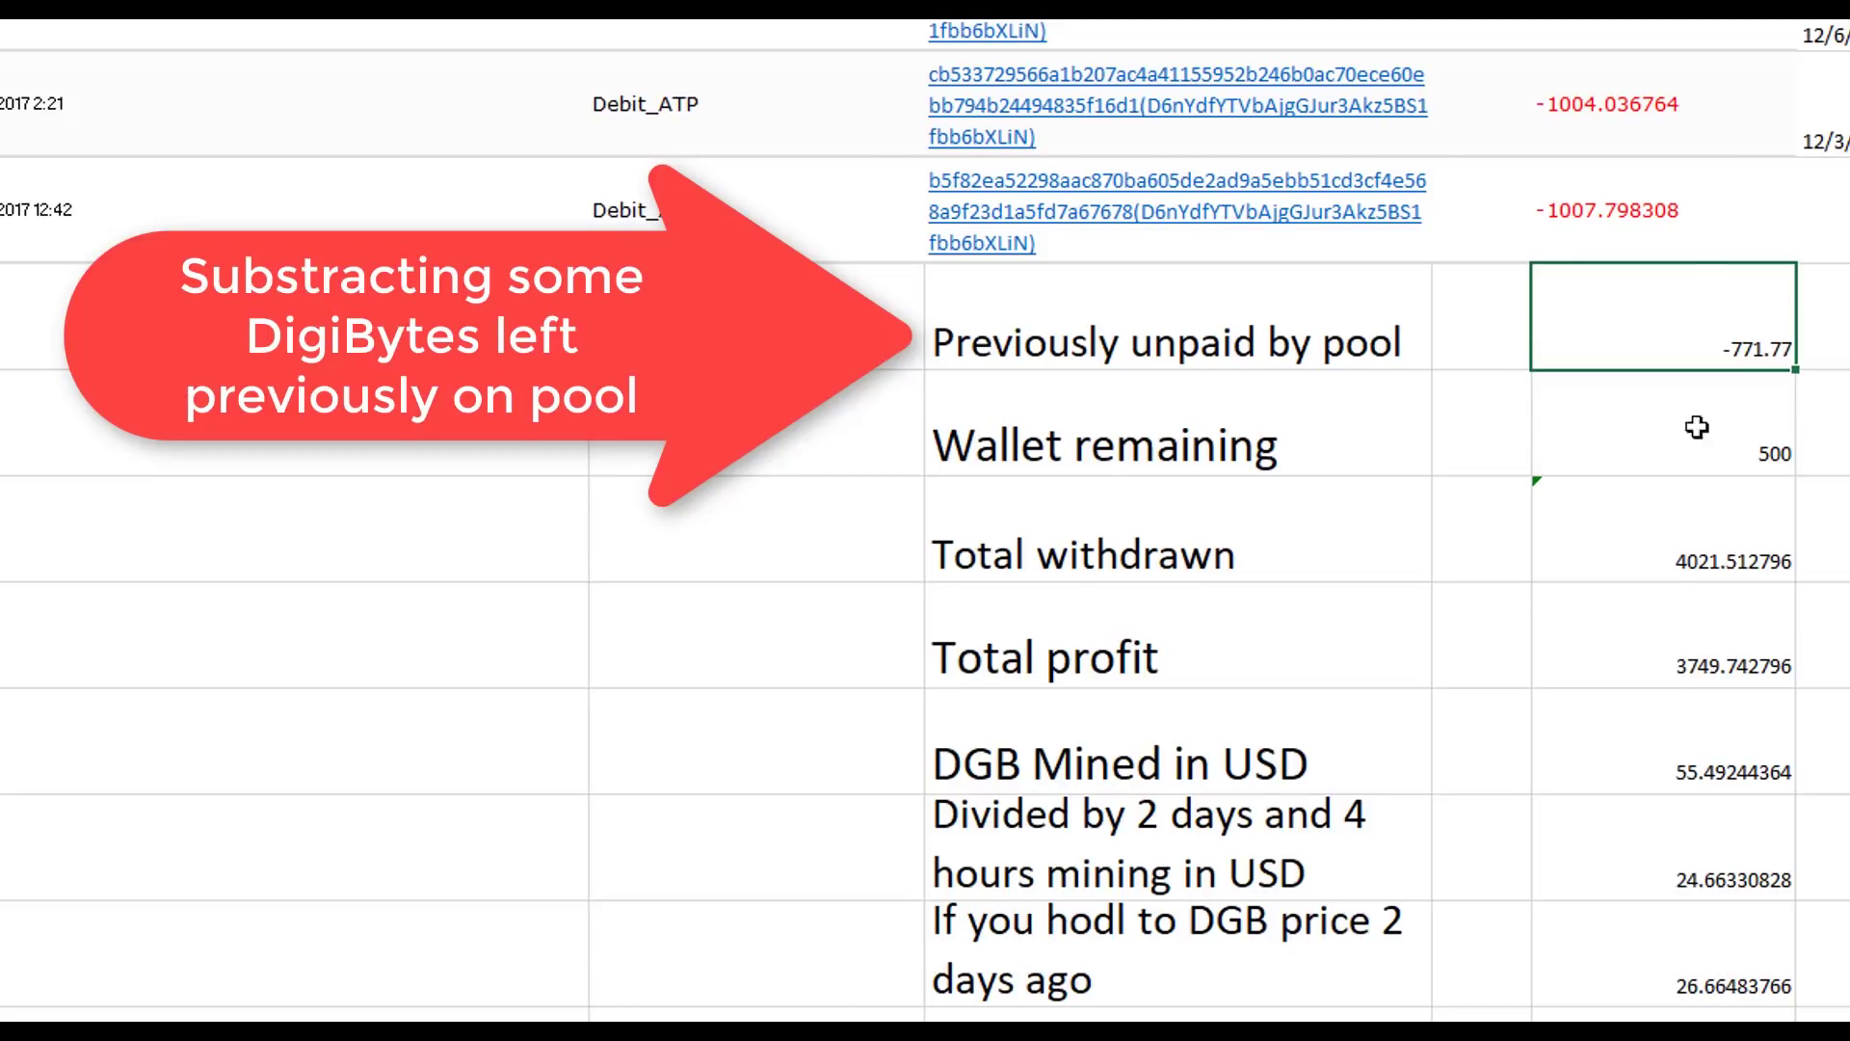
click(1685, 638)
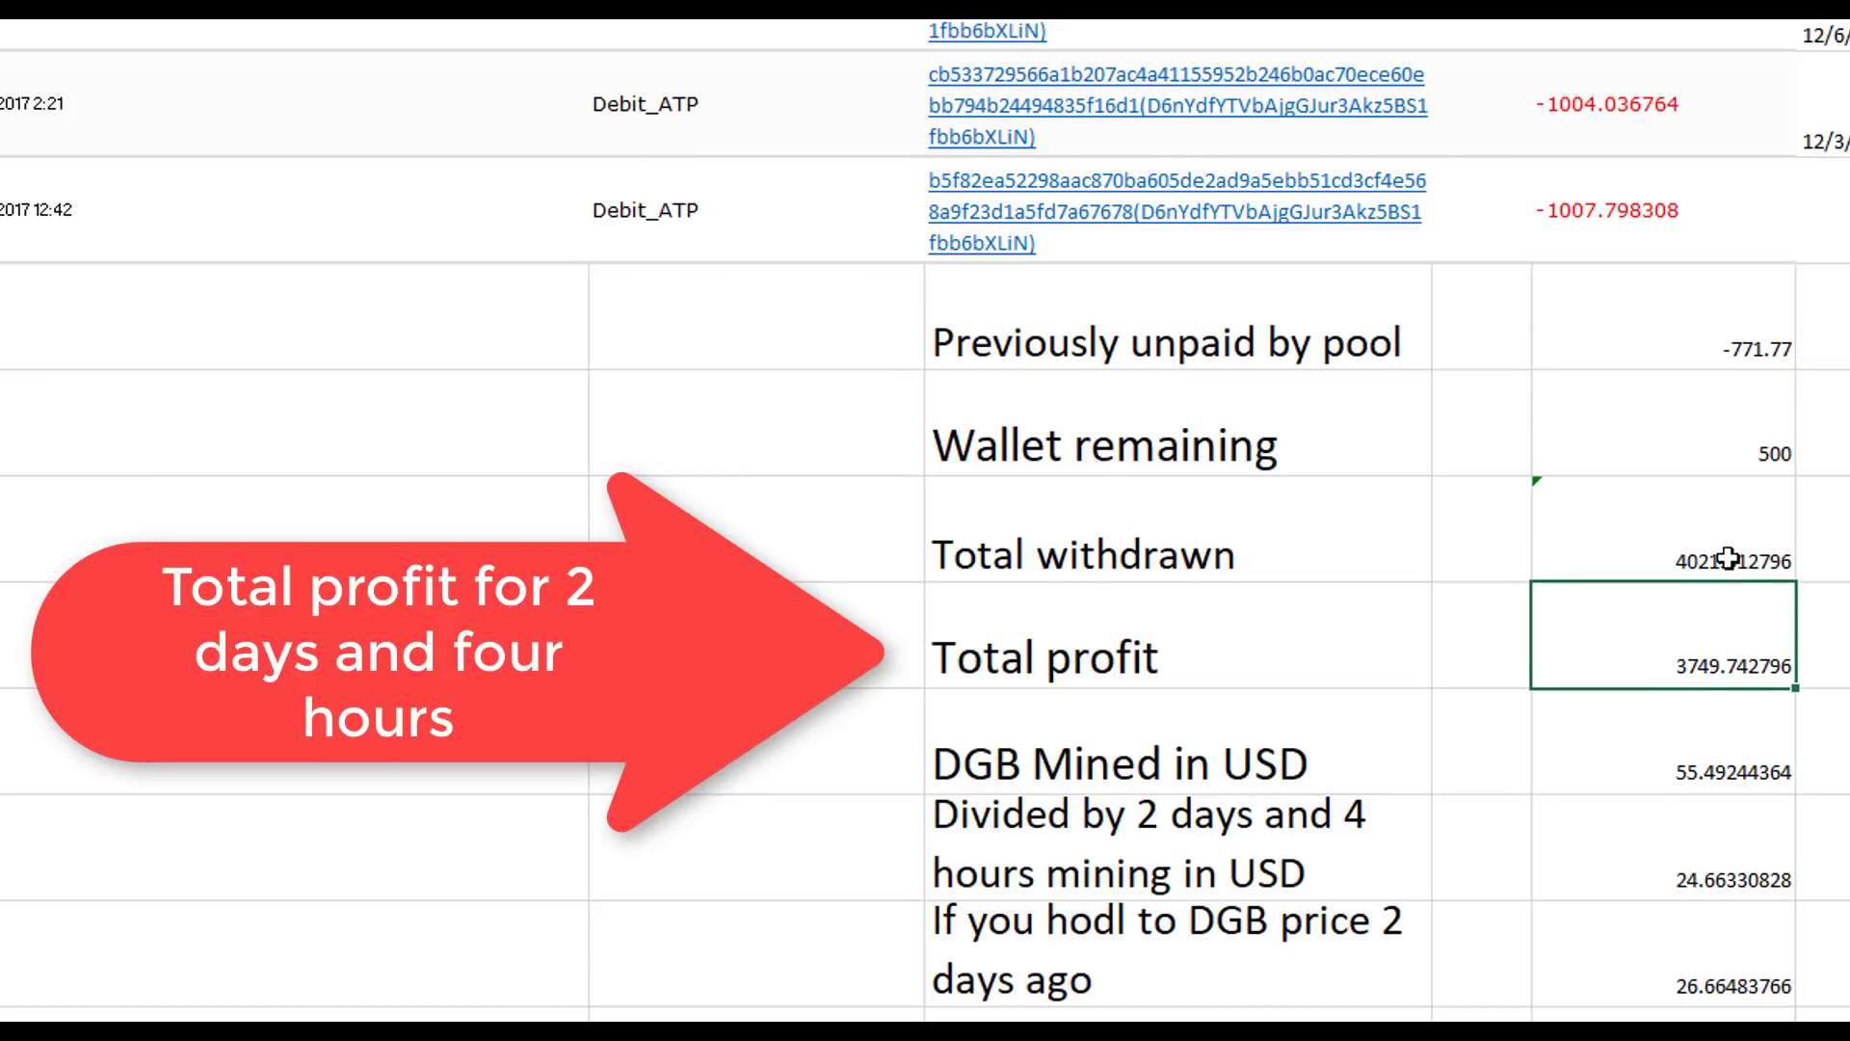
- Recheck those totals, then select the DGB Mined in USD and 24.66 daily profit cells
click(1735, 501)
click(1747, 440)
click(1749, 310)
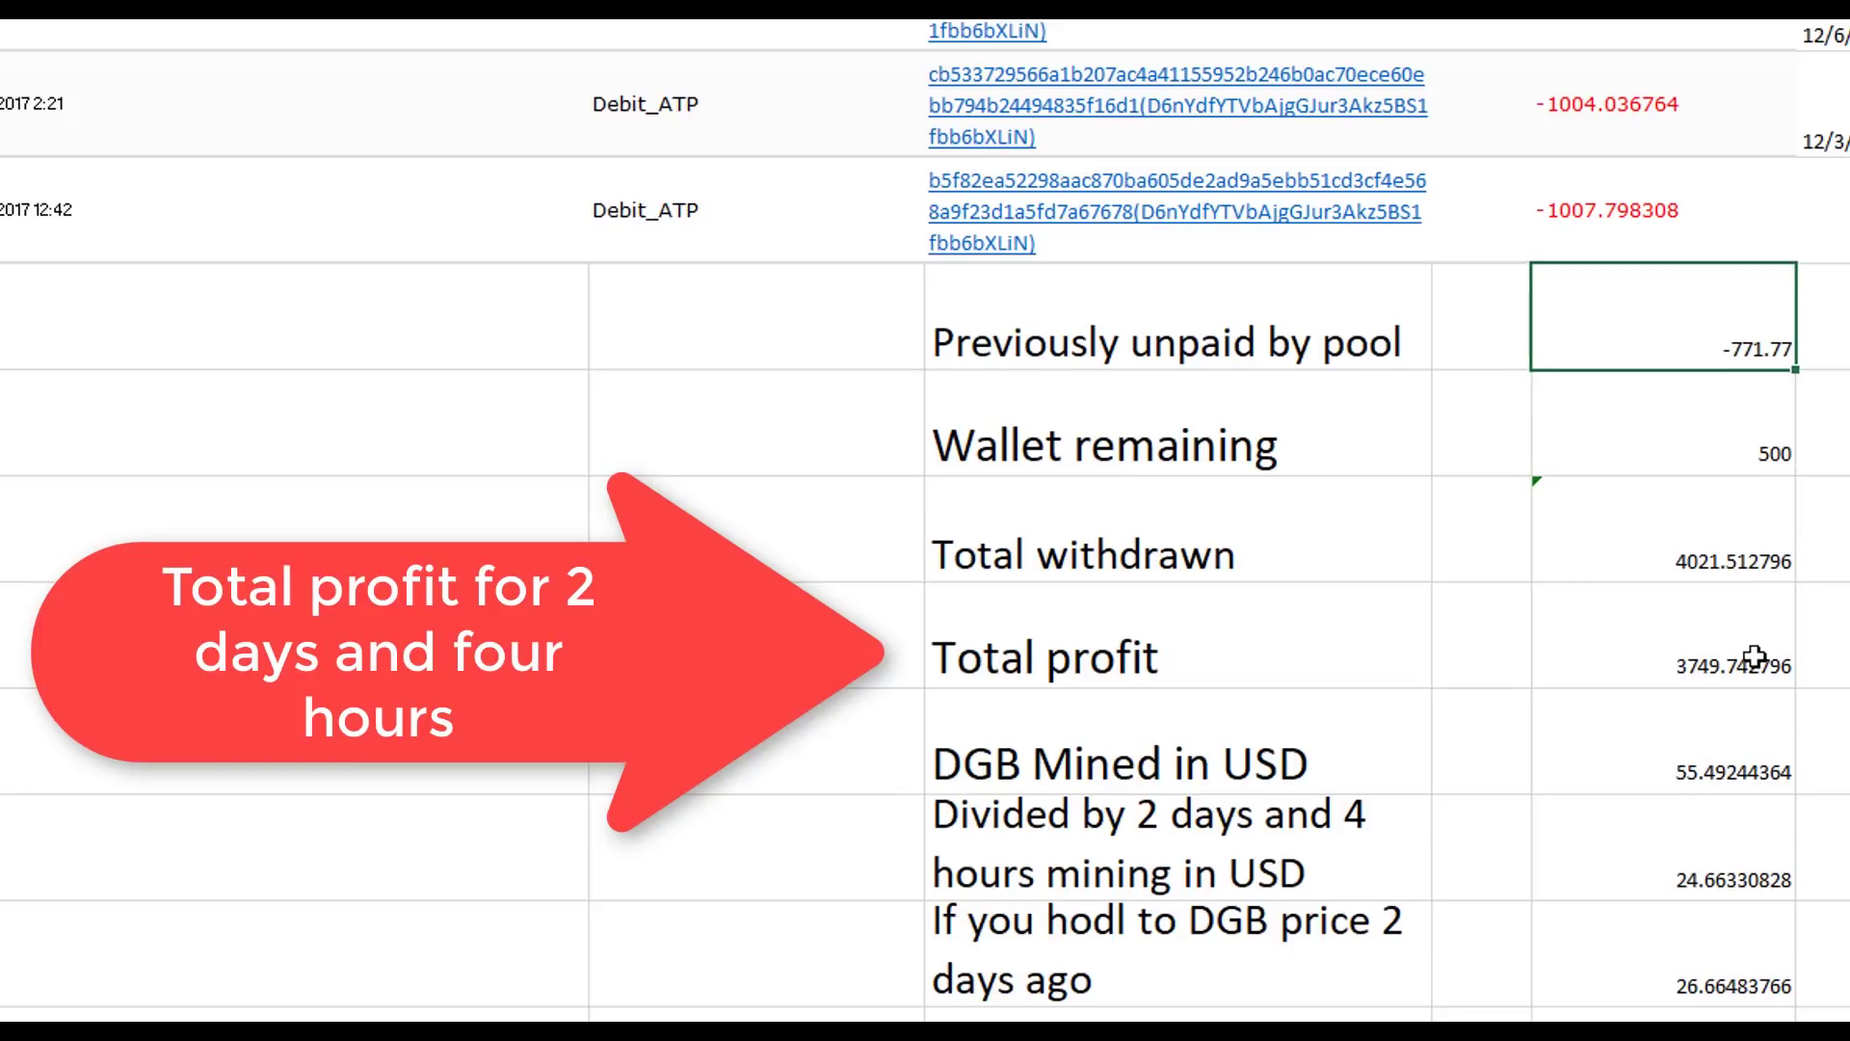
click(1712, 657)
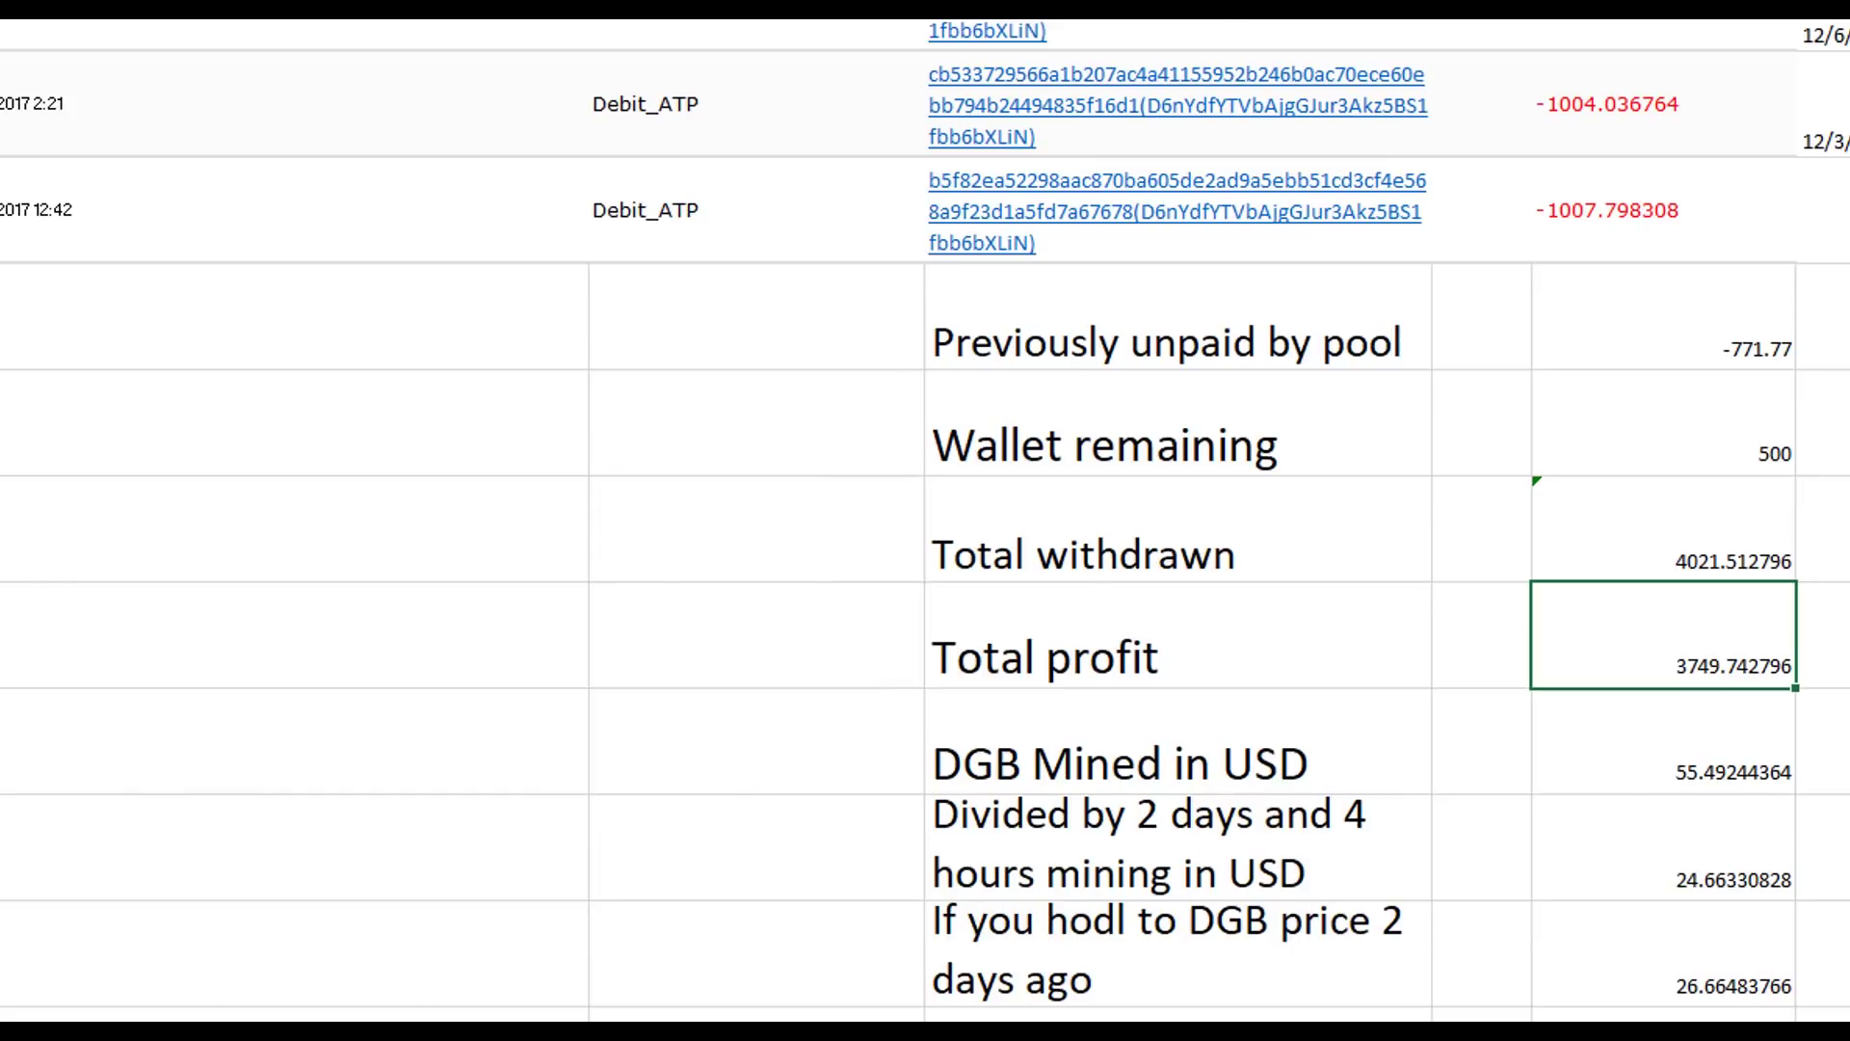
click(1594, 710)
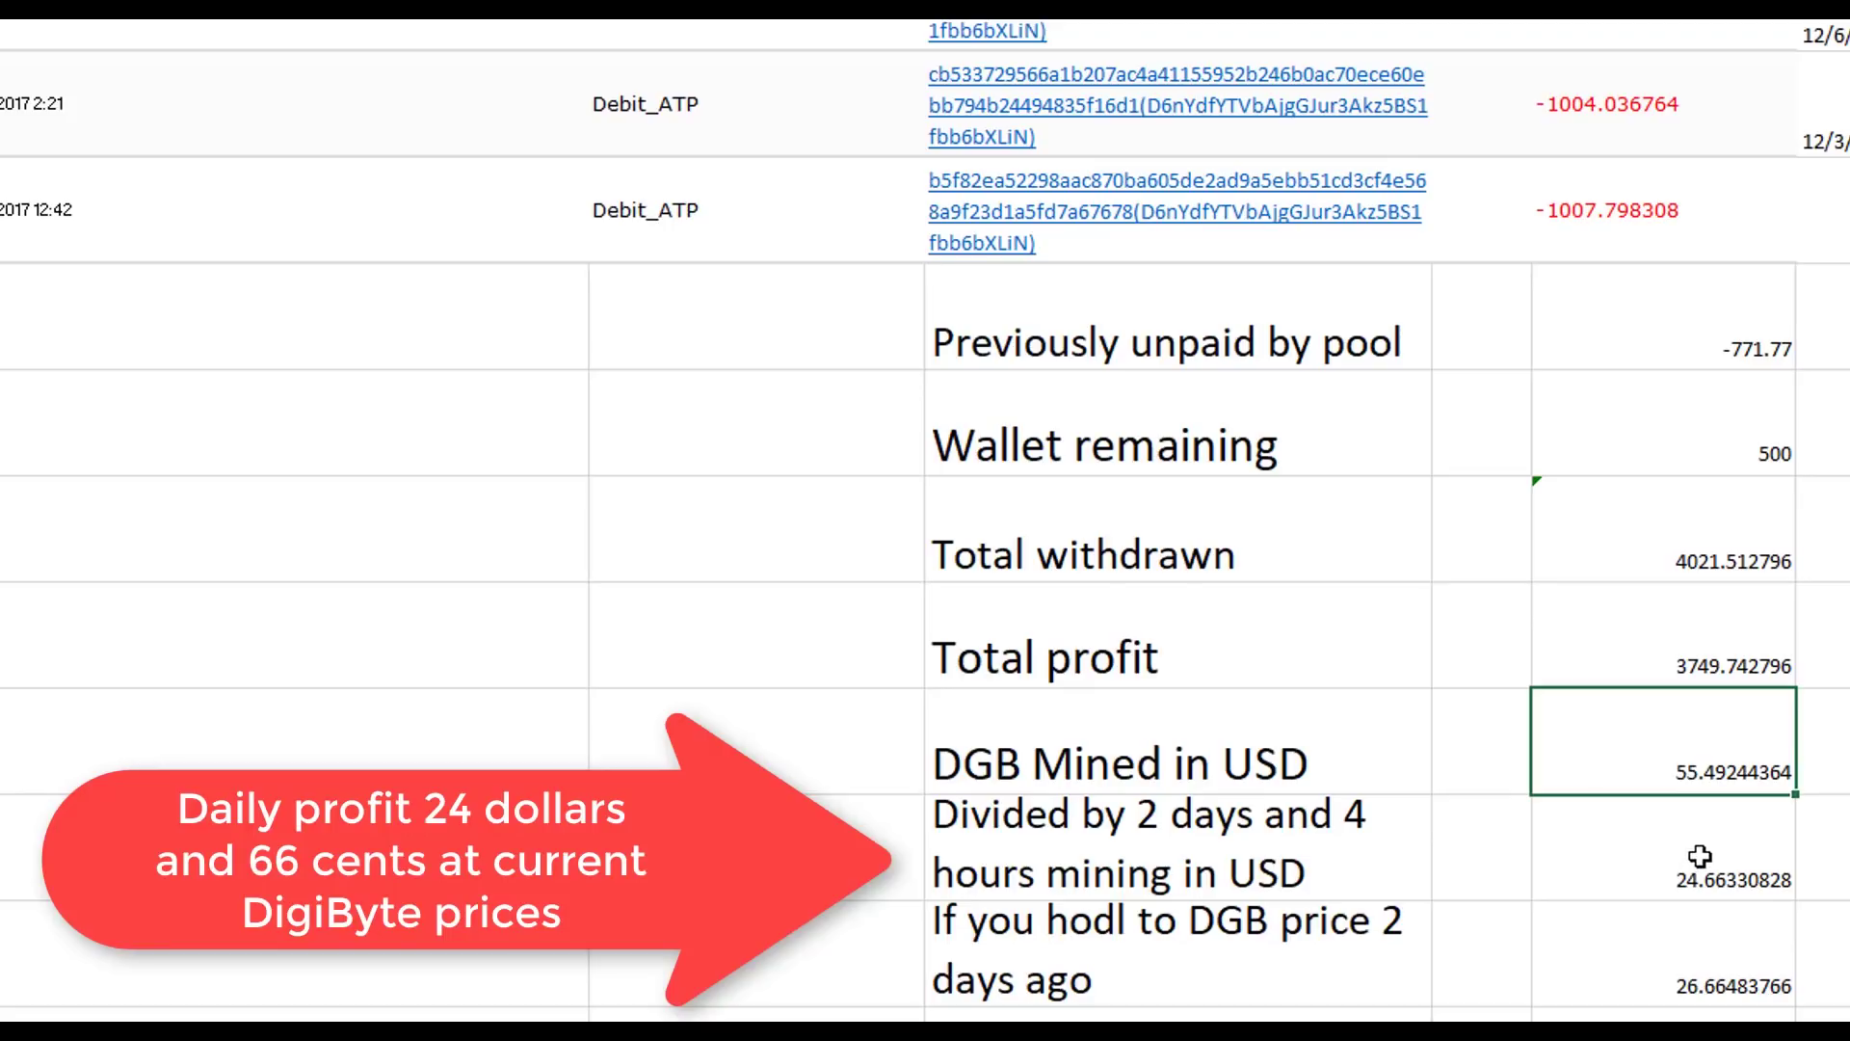
click(1644, 855)
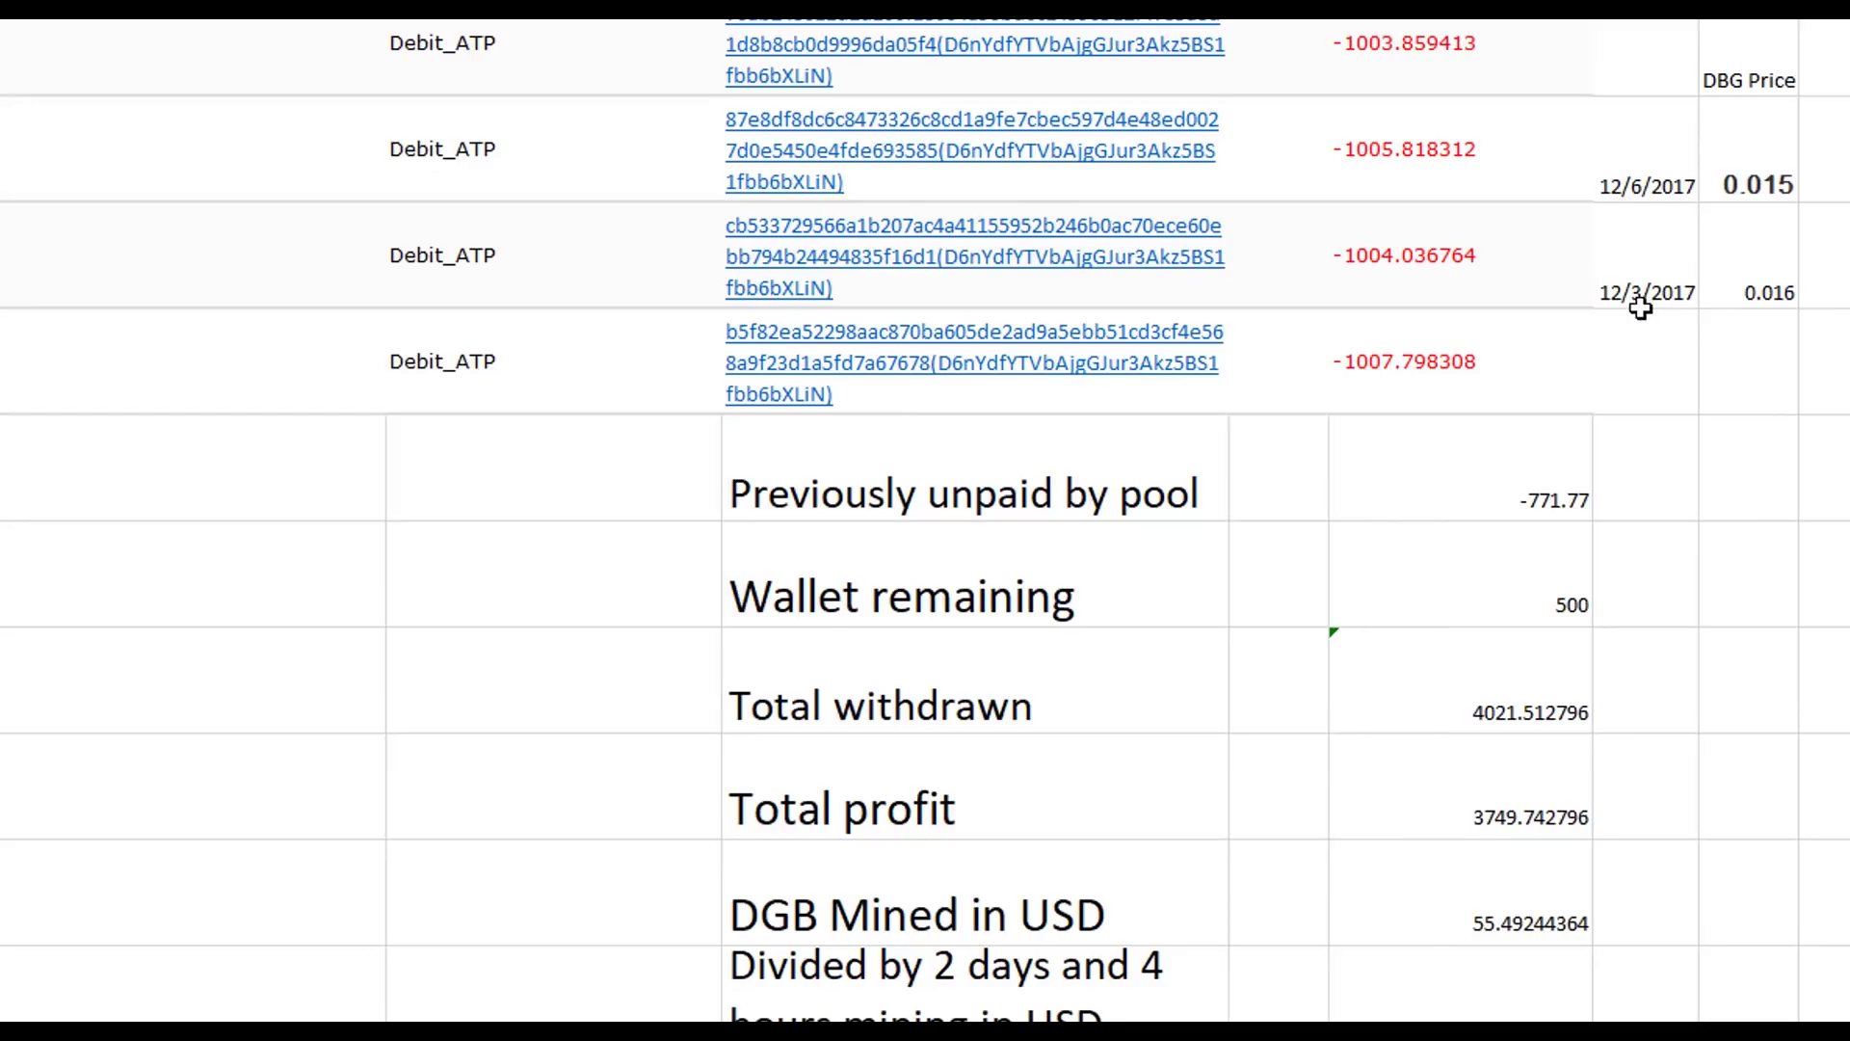
click(1641, 307)
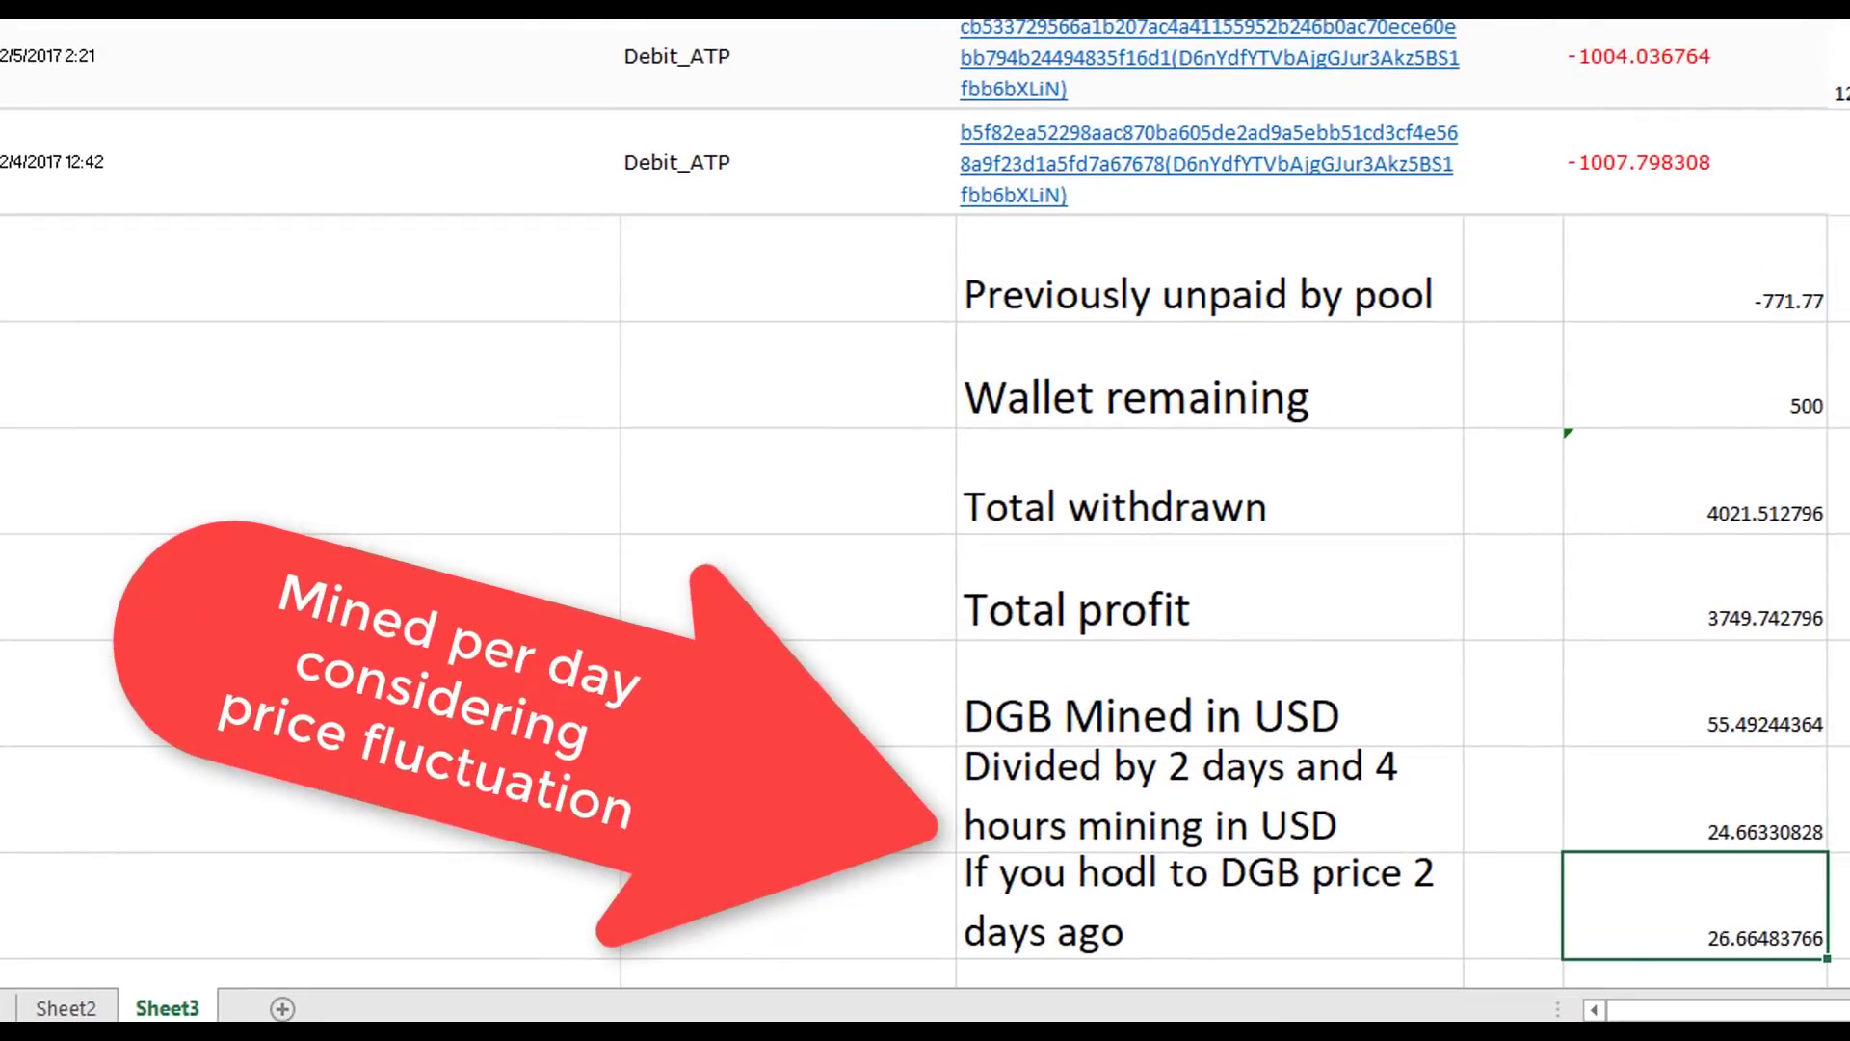
click(1737, 801)
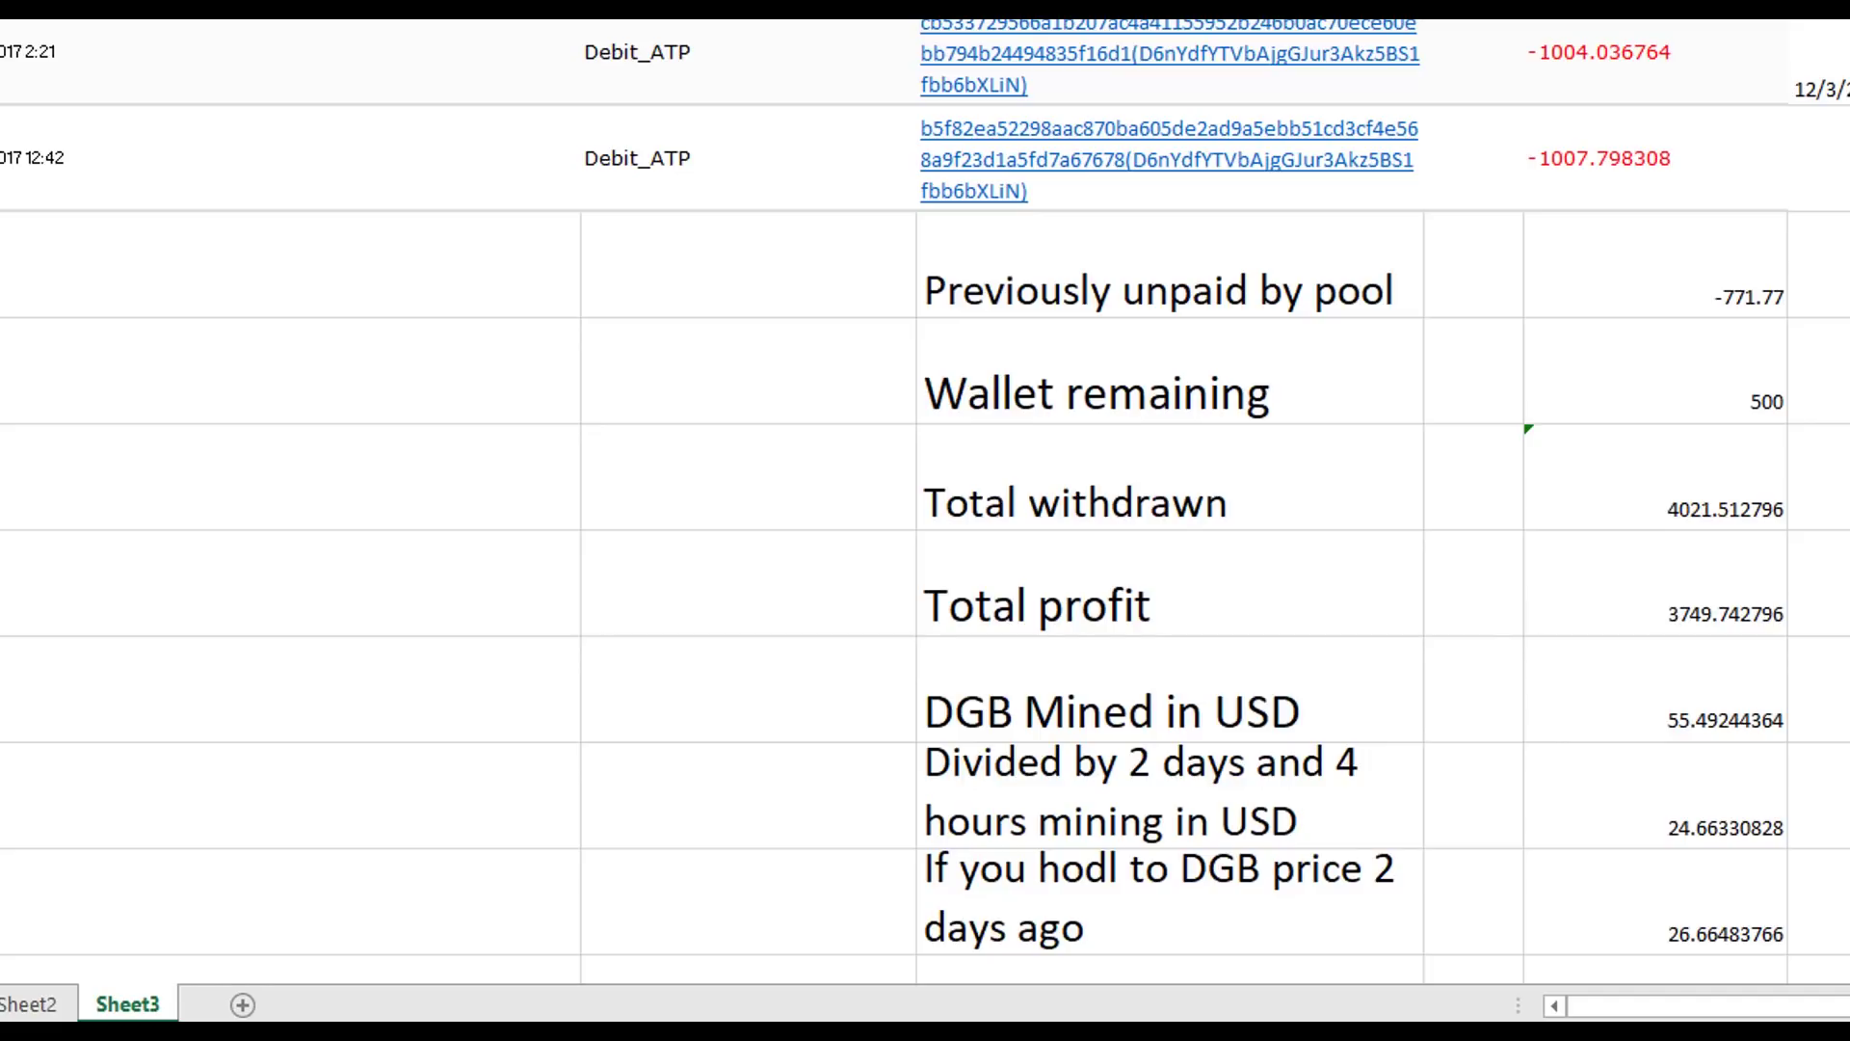
click(1730, 898)
click(1741, 792)
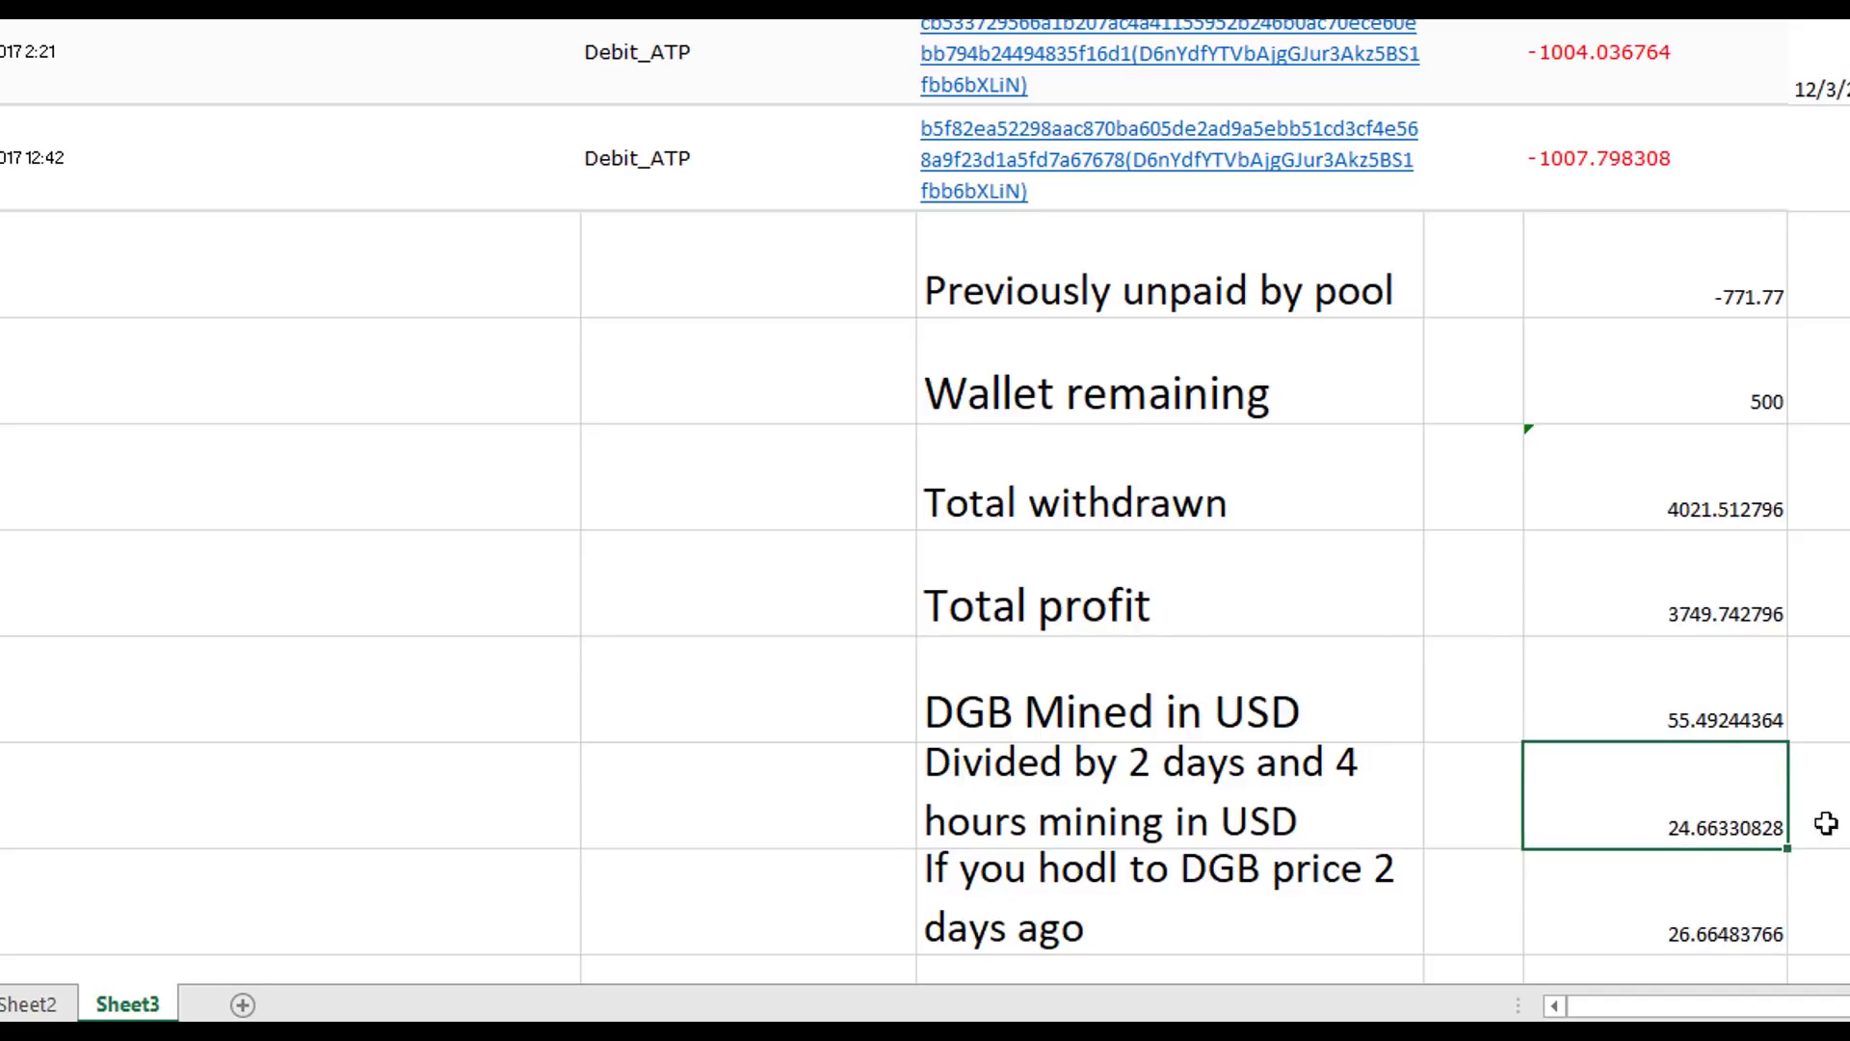
click(1732, 710)
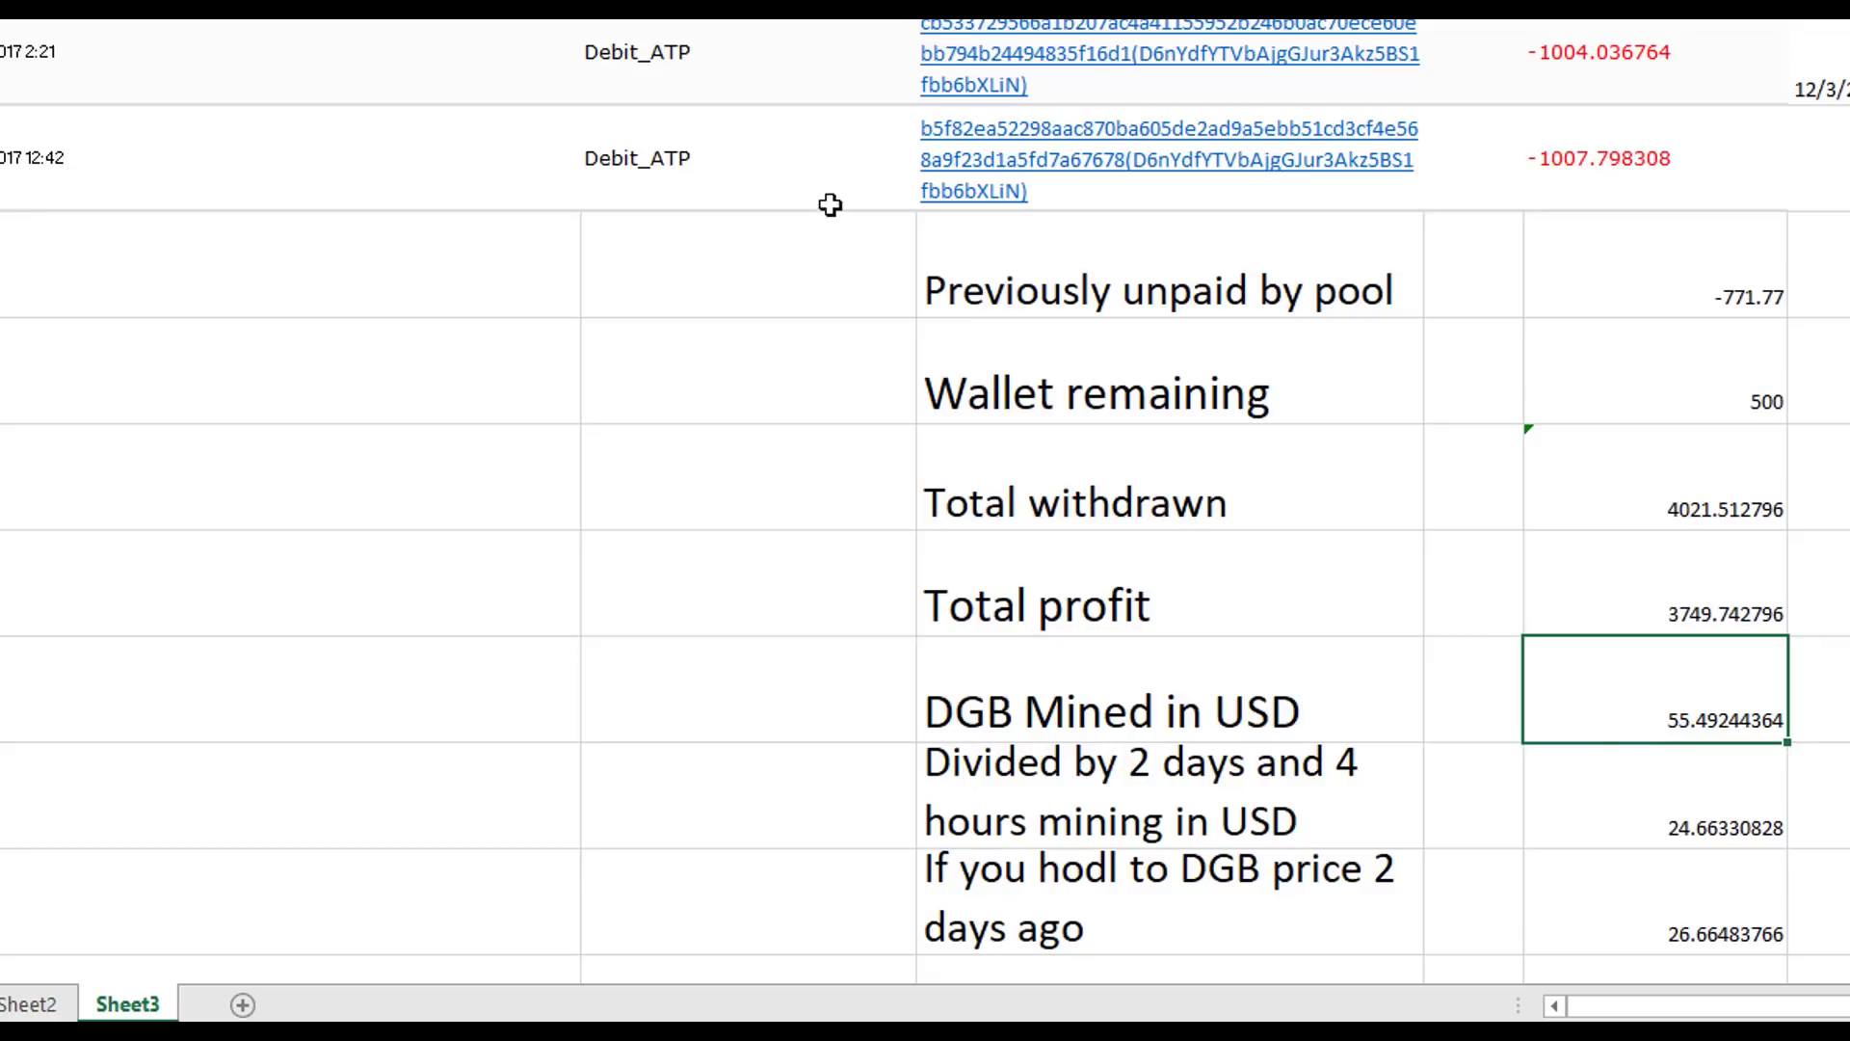
click(1682, 916)
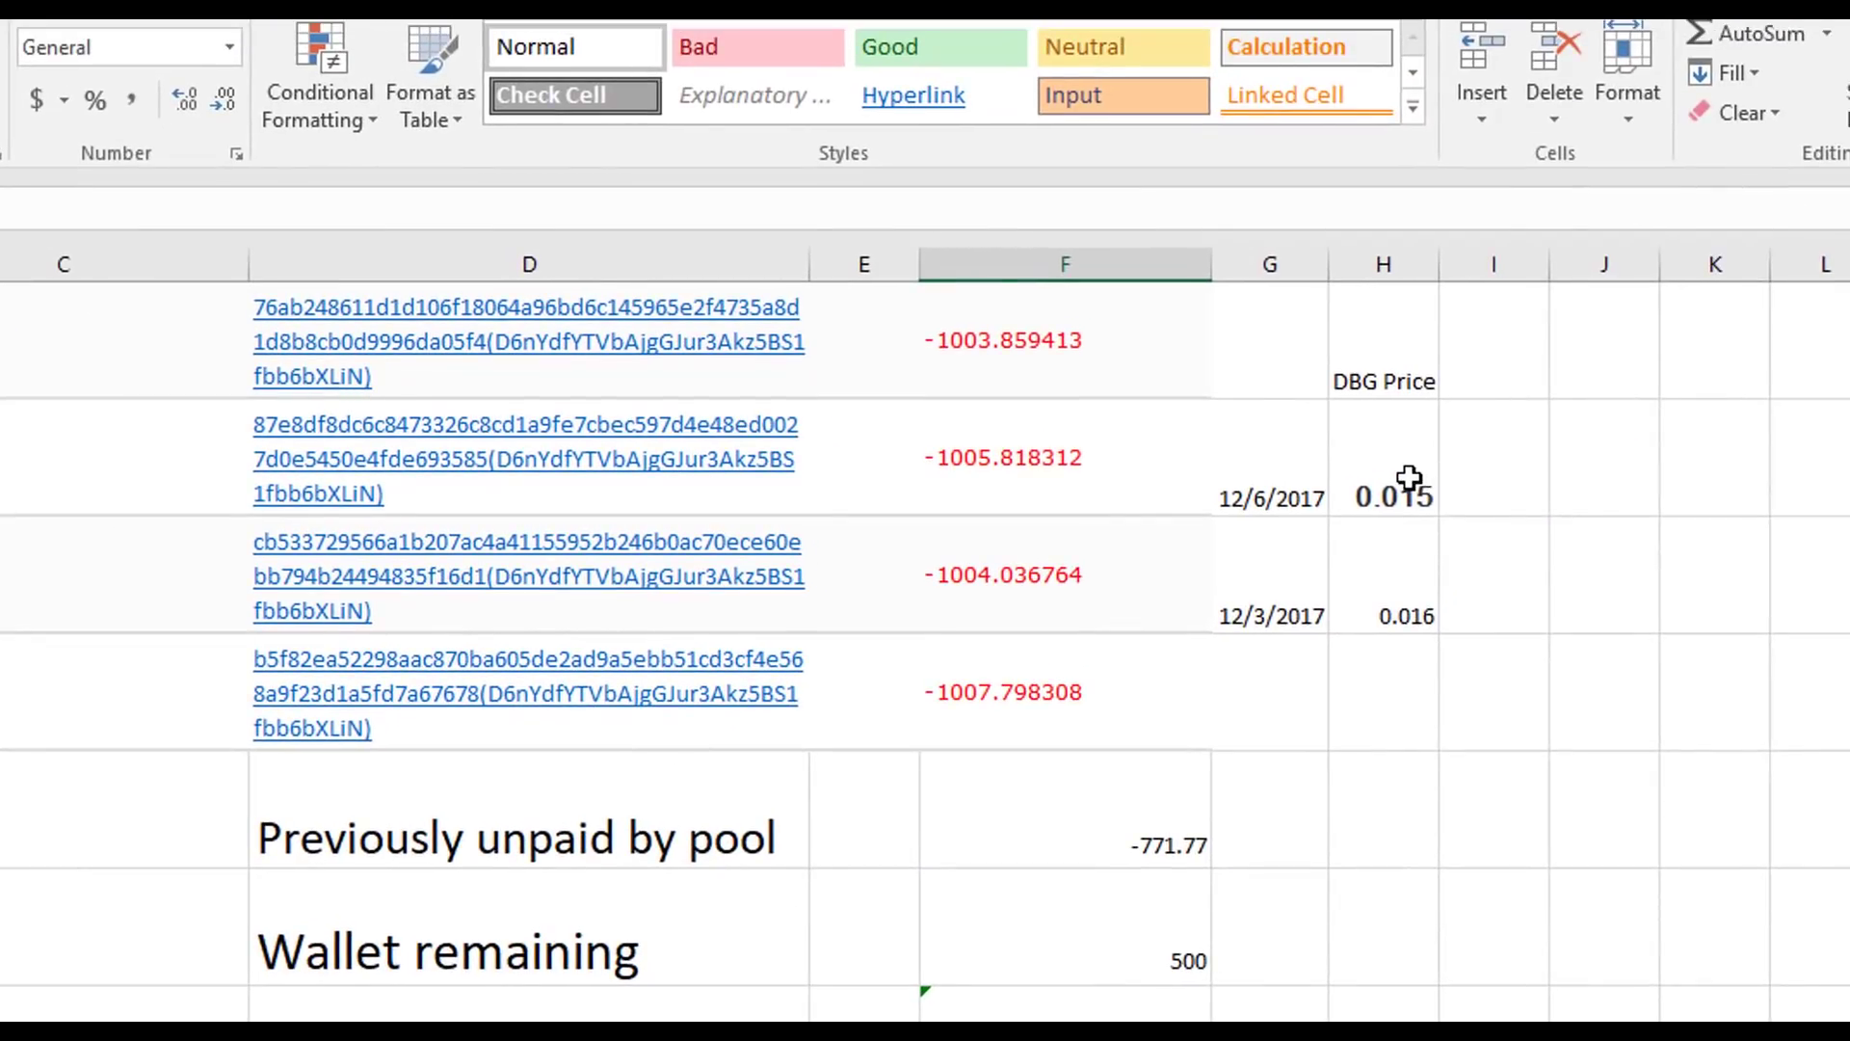
click(1465, 425)
click(1386, 605)
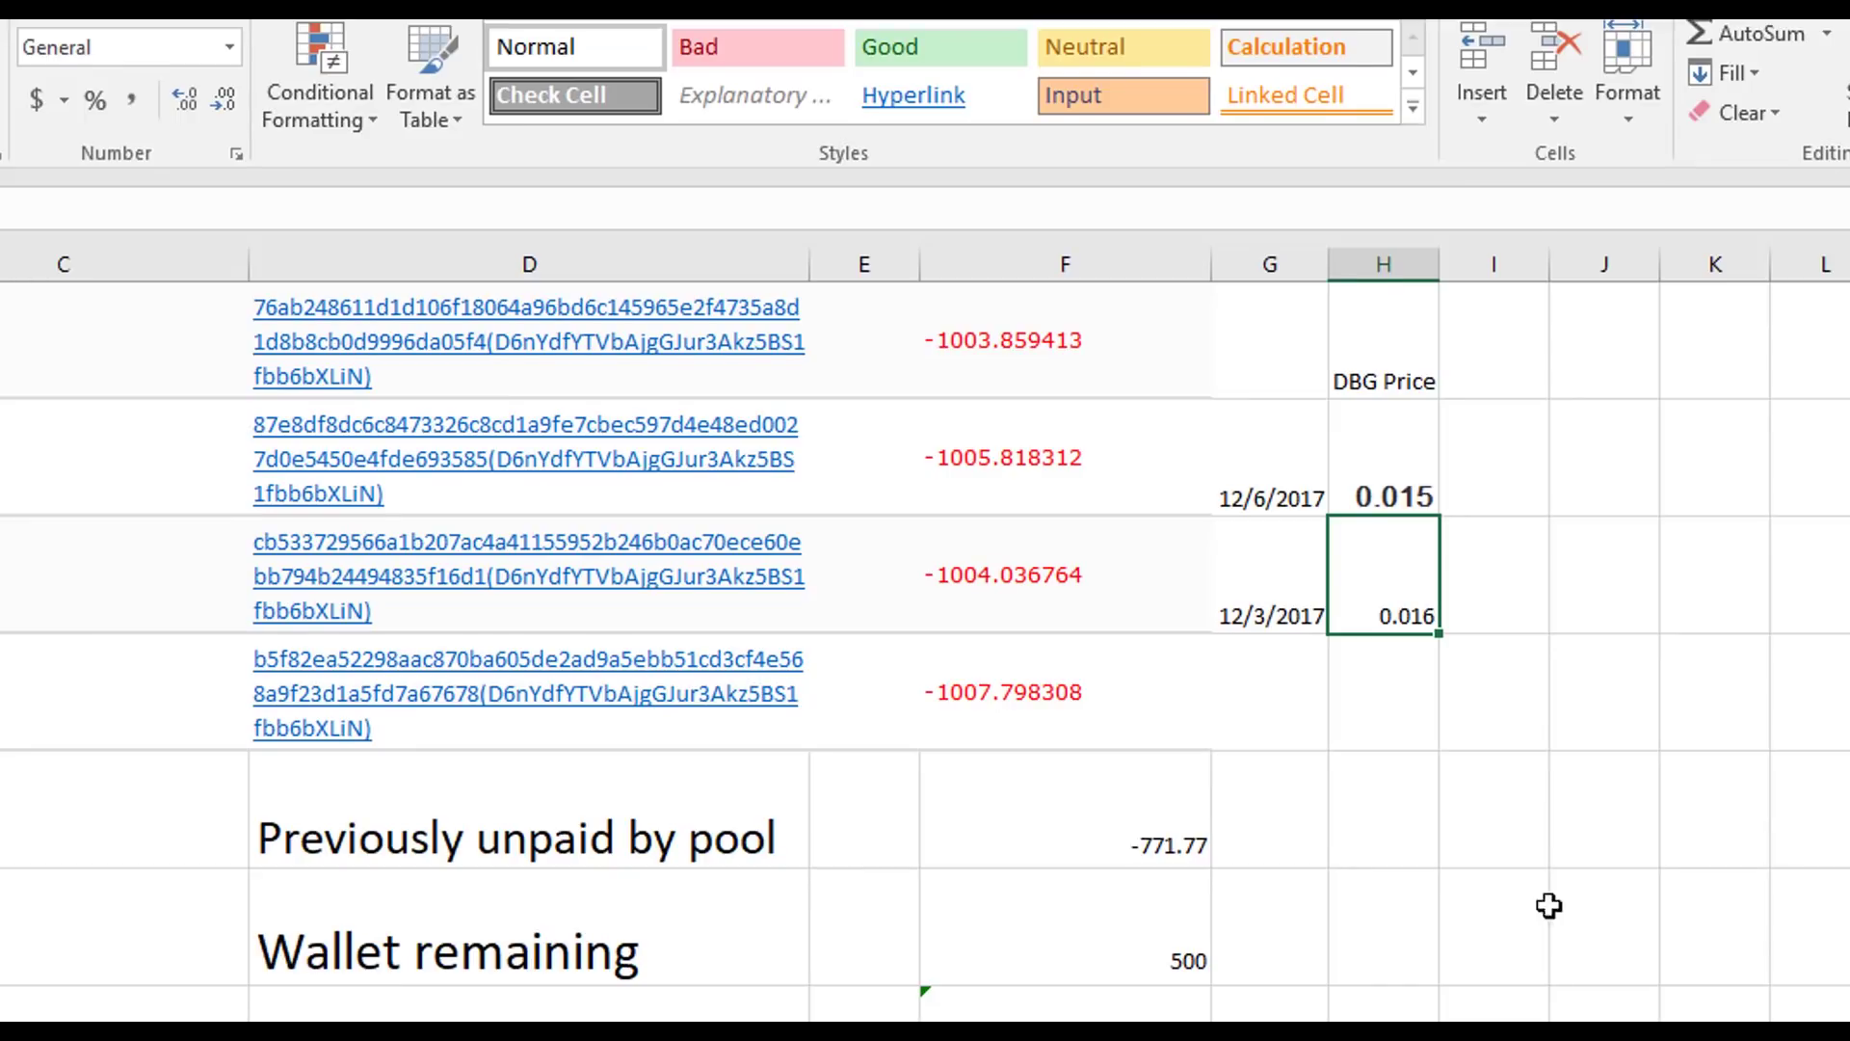
click(1405, 454)
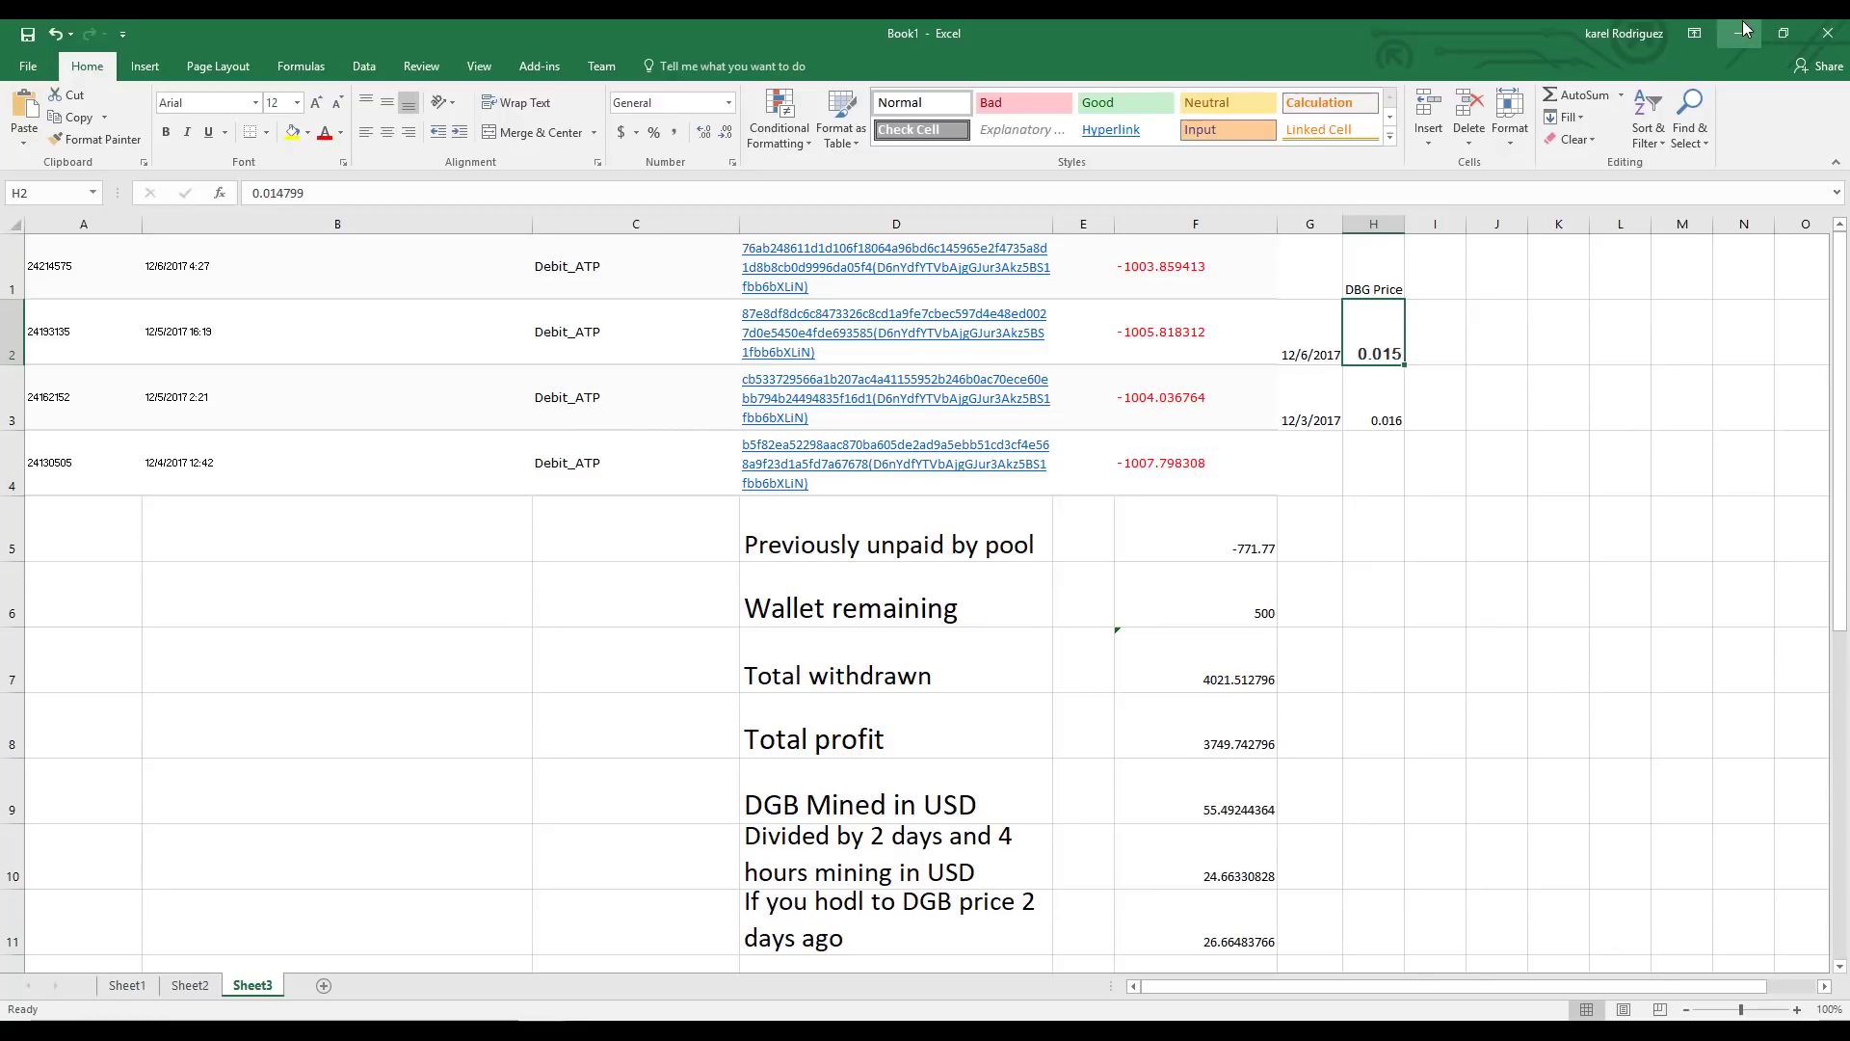
- Open whattomine.com in a new Chrome tab and scroll to the coin revenue table
click(1744, 29)
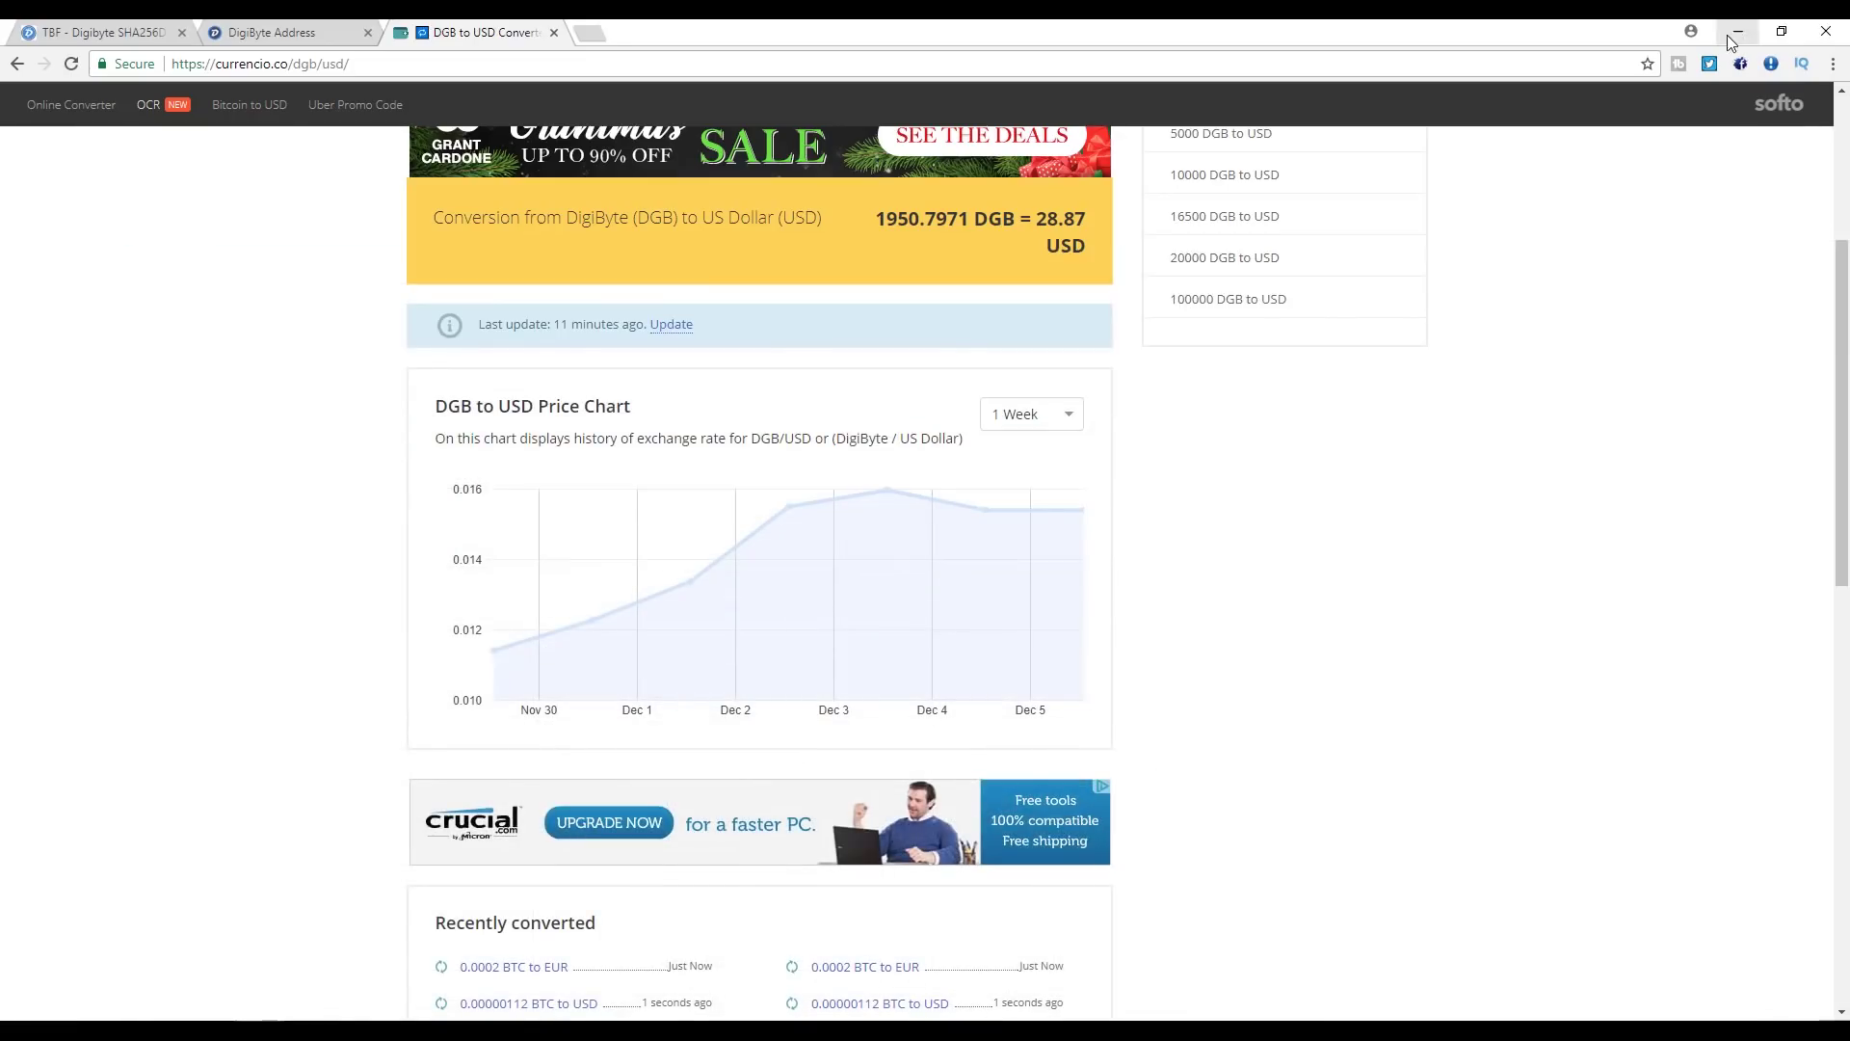
click(590, 31)
text(w)
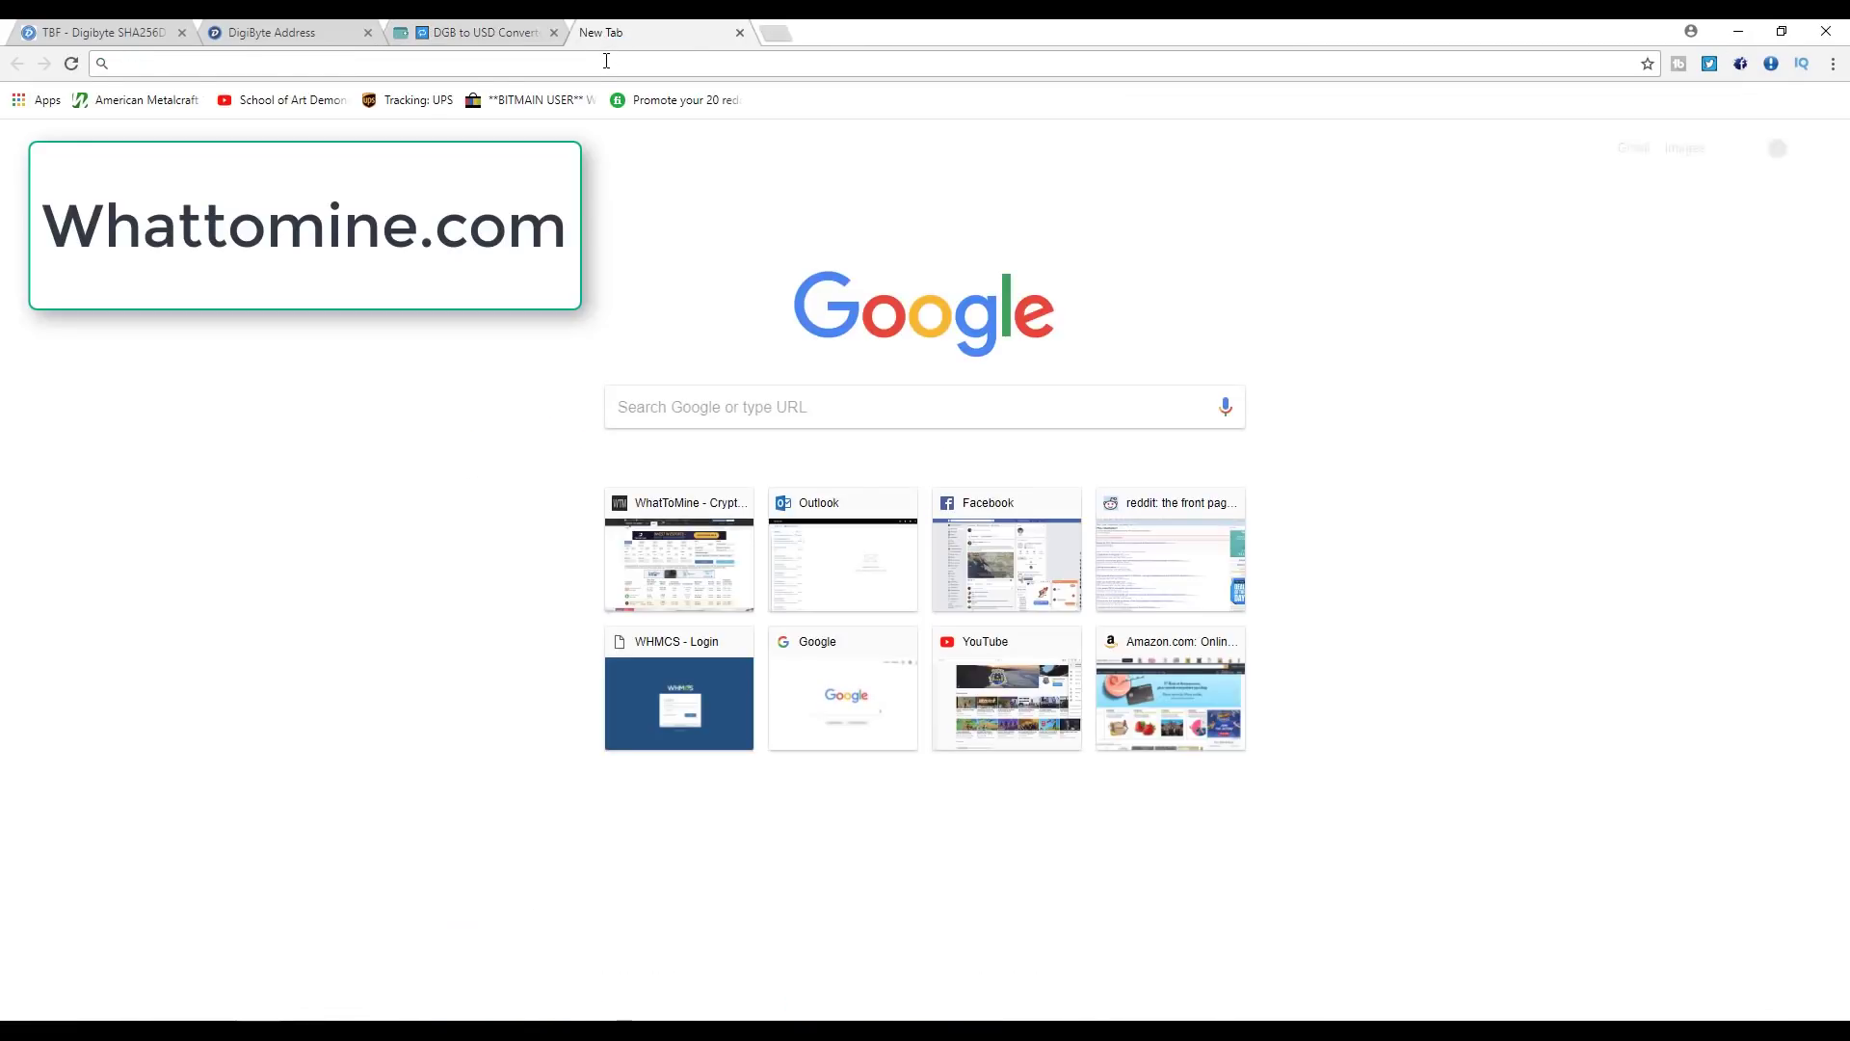
key(Return)
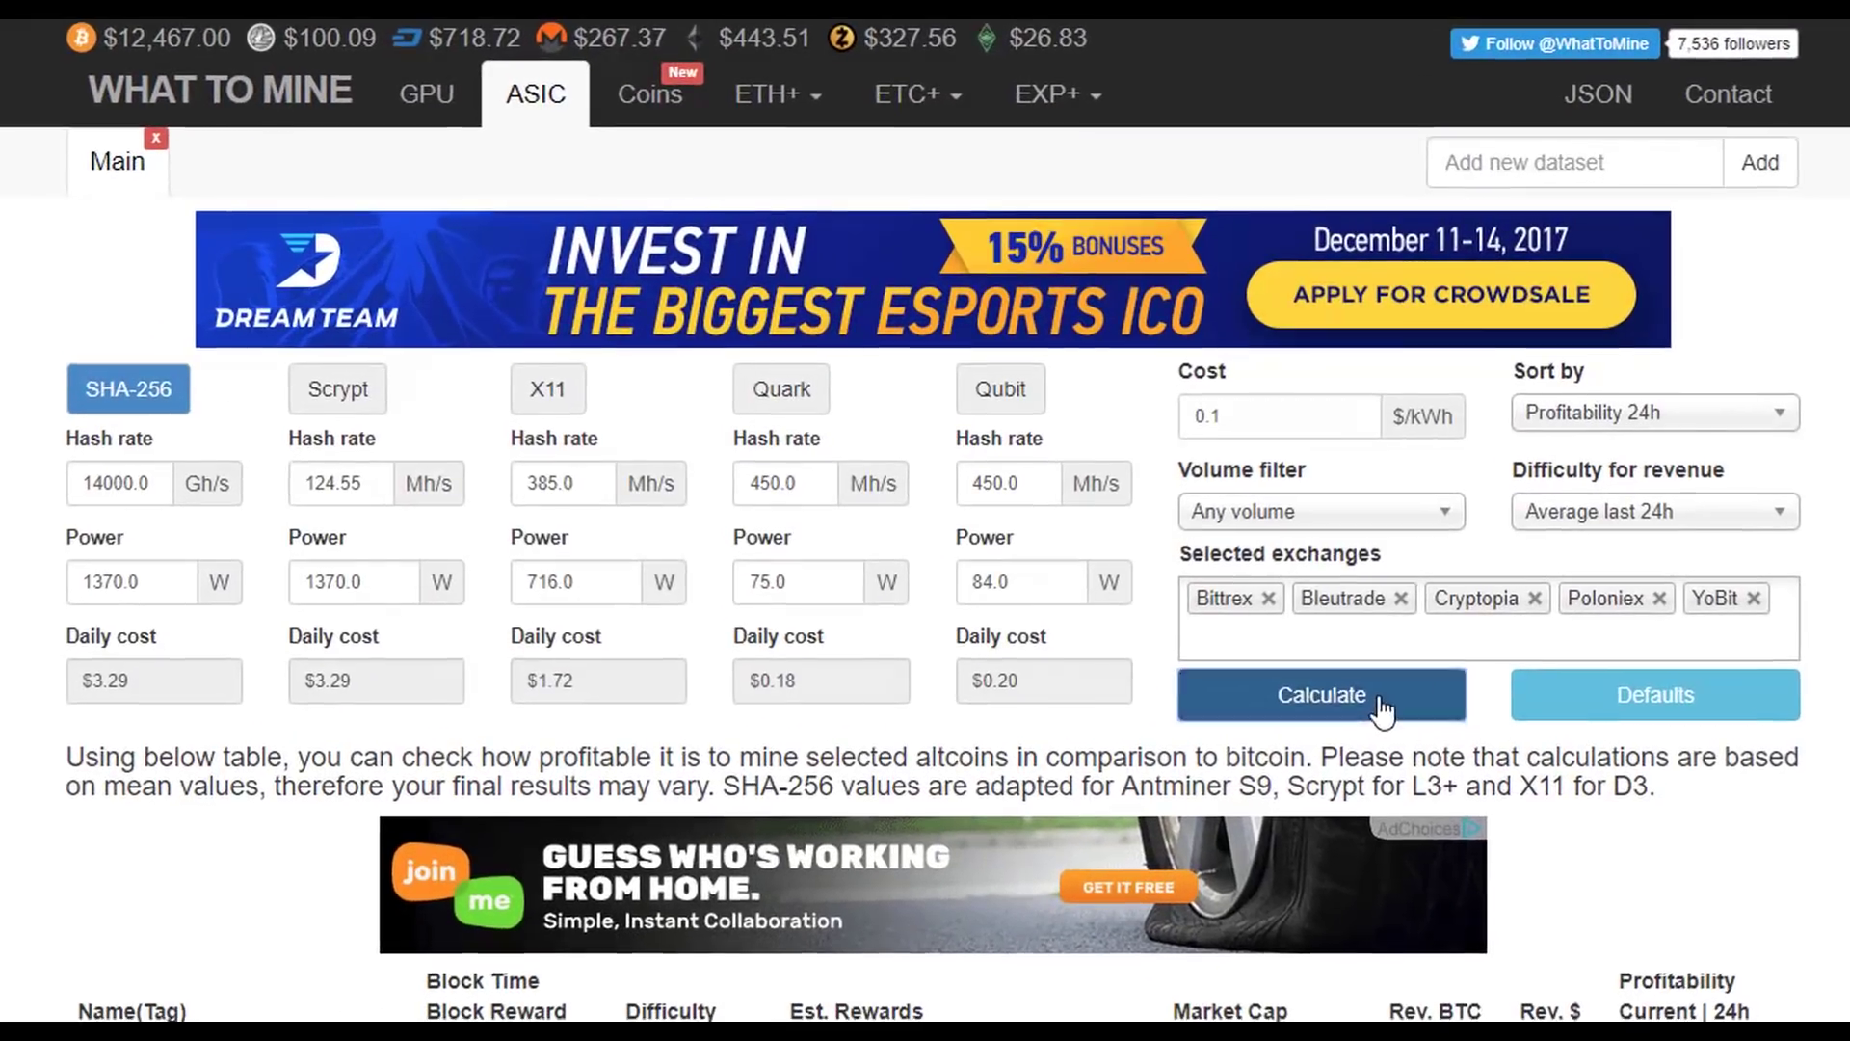
drag(111, 1010, 463, 1024)
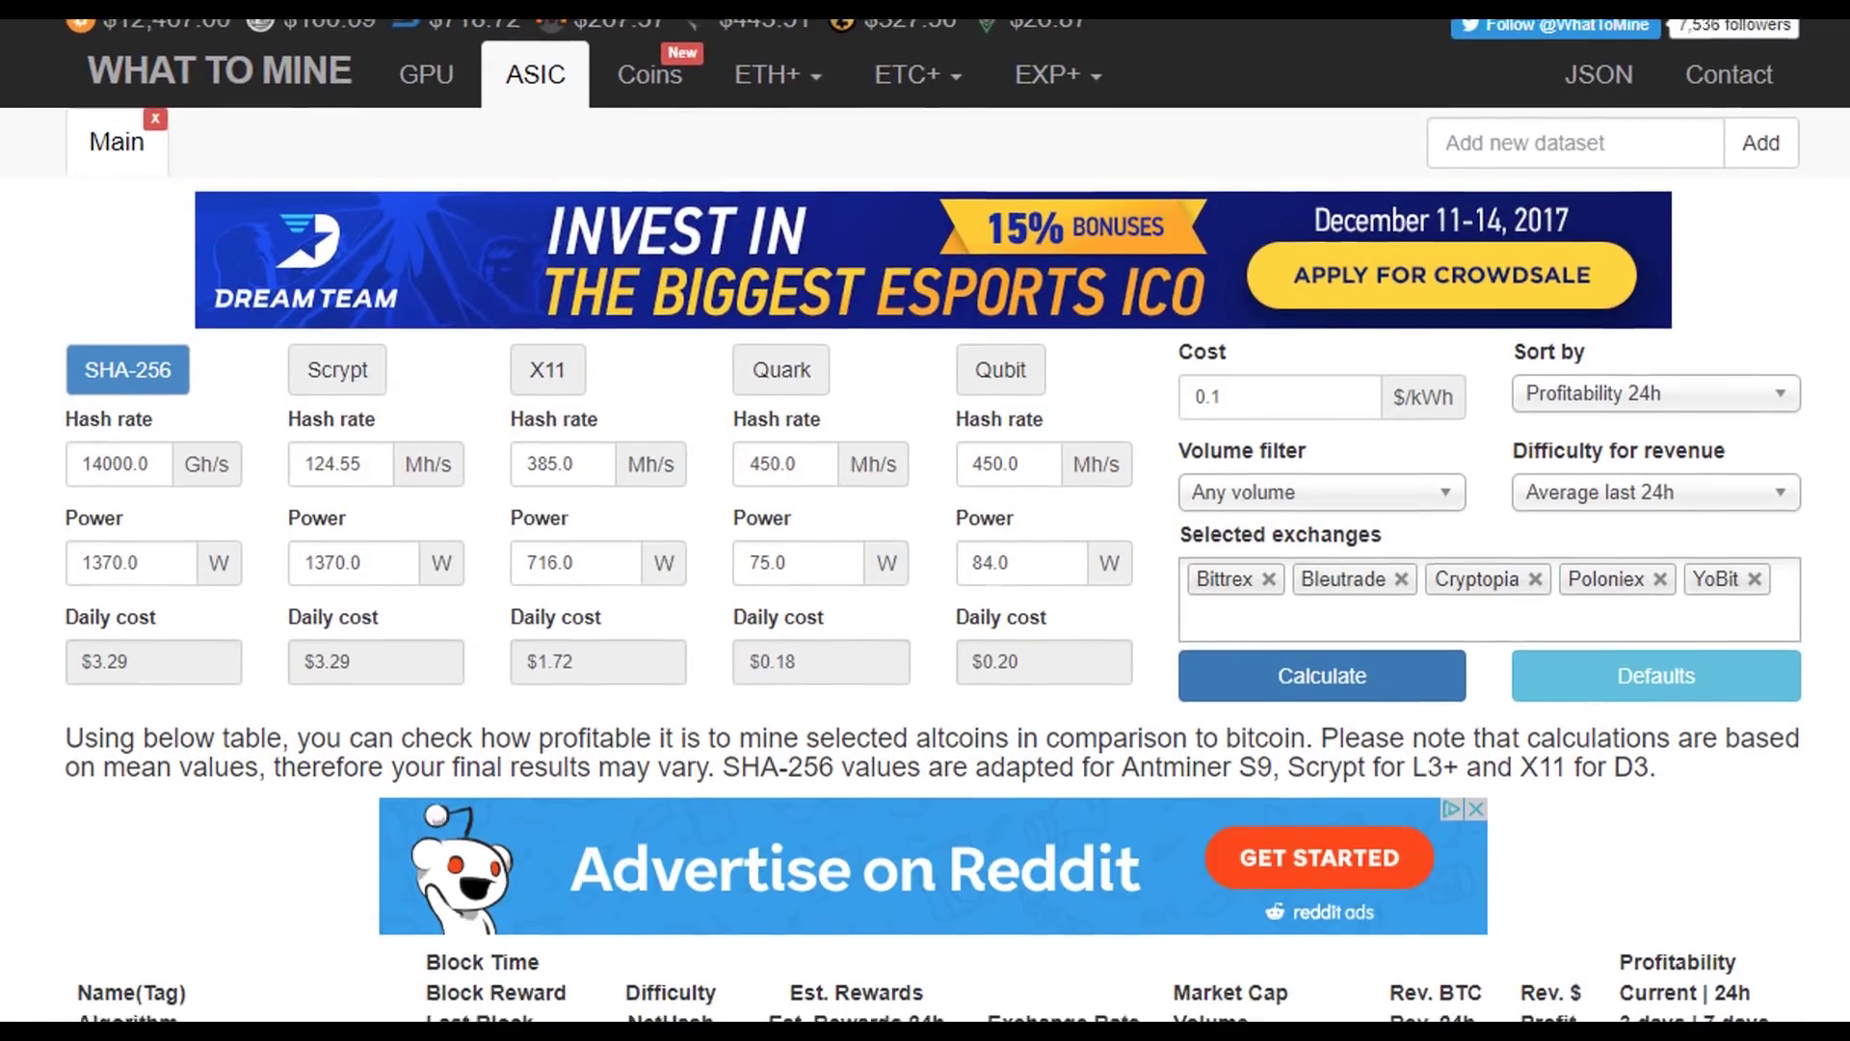
scroll(463, 964, down, 5)
drag(111, 939, 1581, 575)
click(1662, 578)
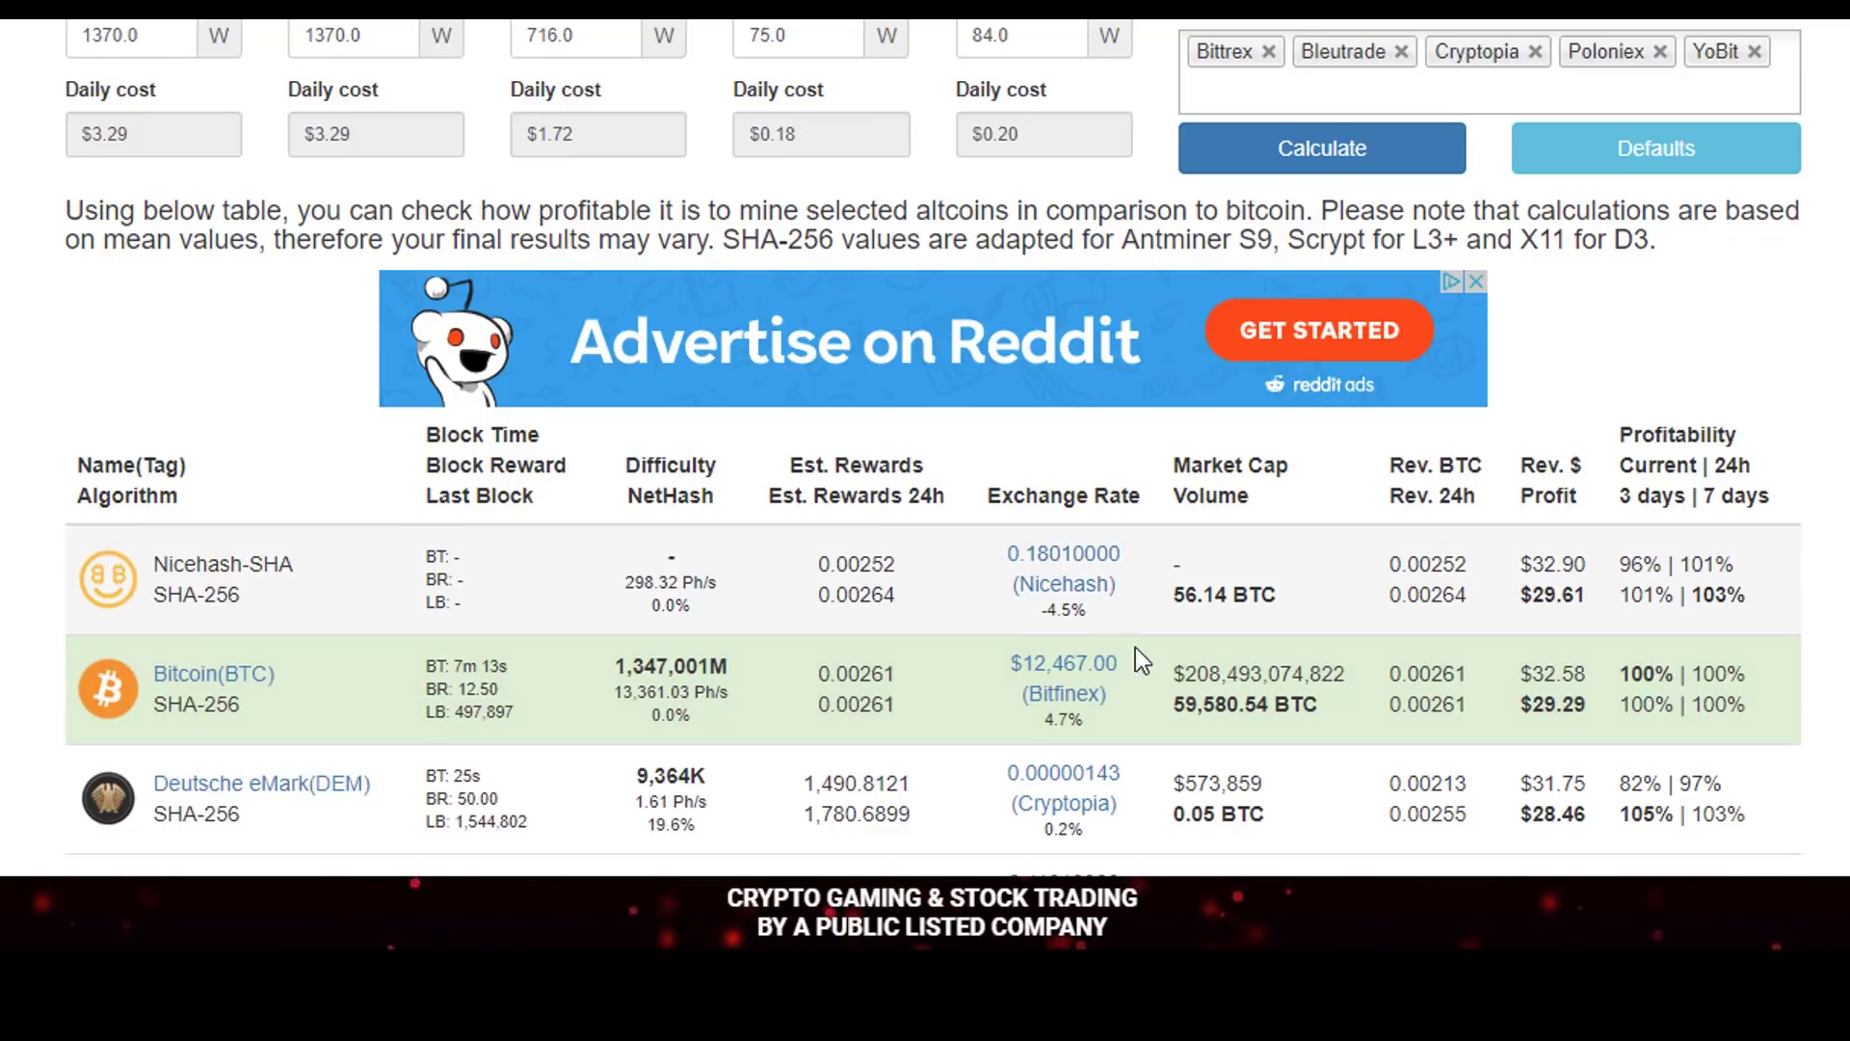
- Highlight Bitcoin's $12,467.00 rate and its S9 $32.58 revenue and $29.29 profit
drag(1118, 665, 1023, 665)
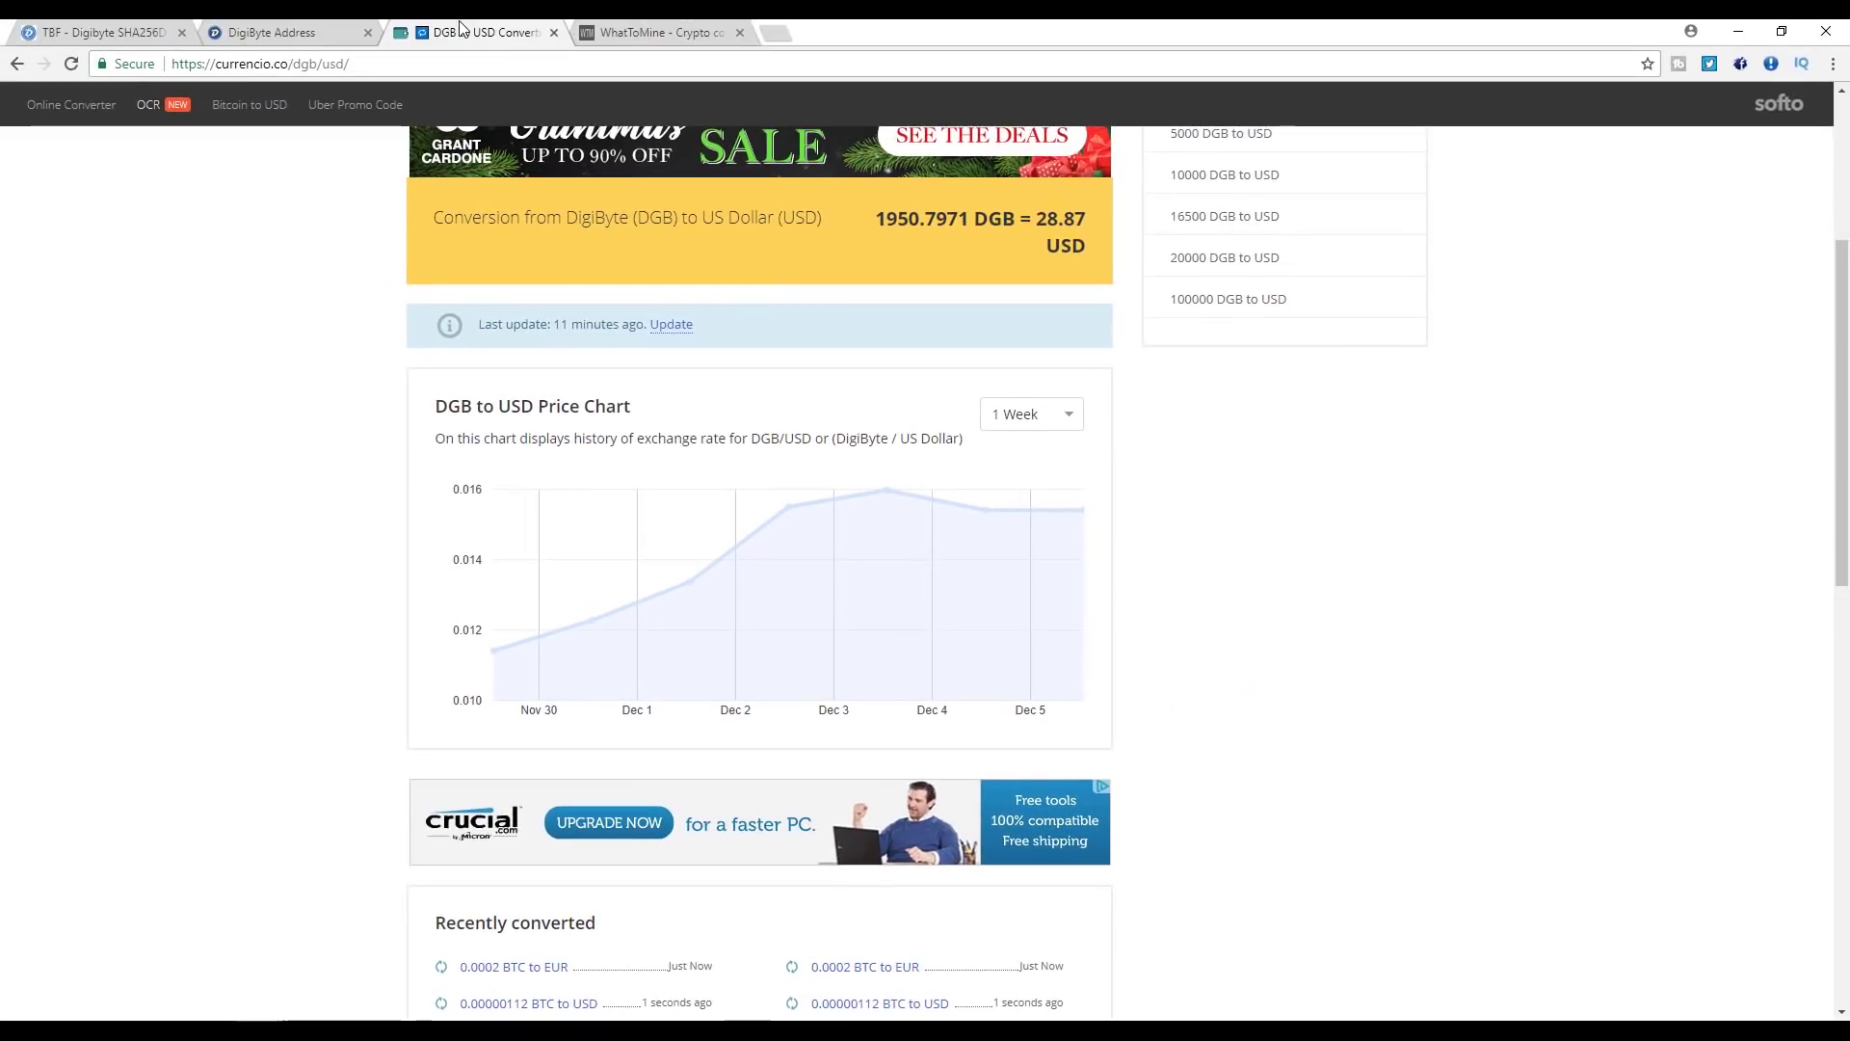
click(626, 29)
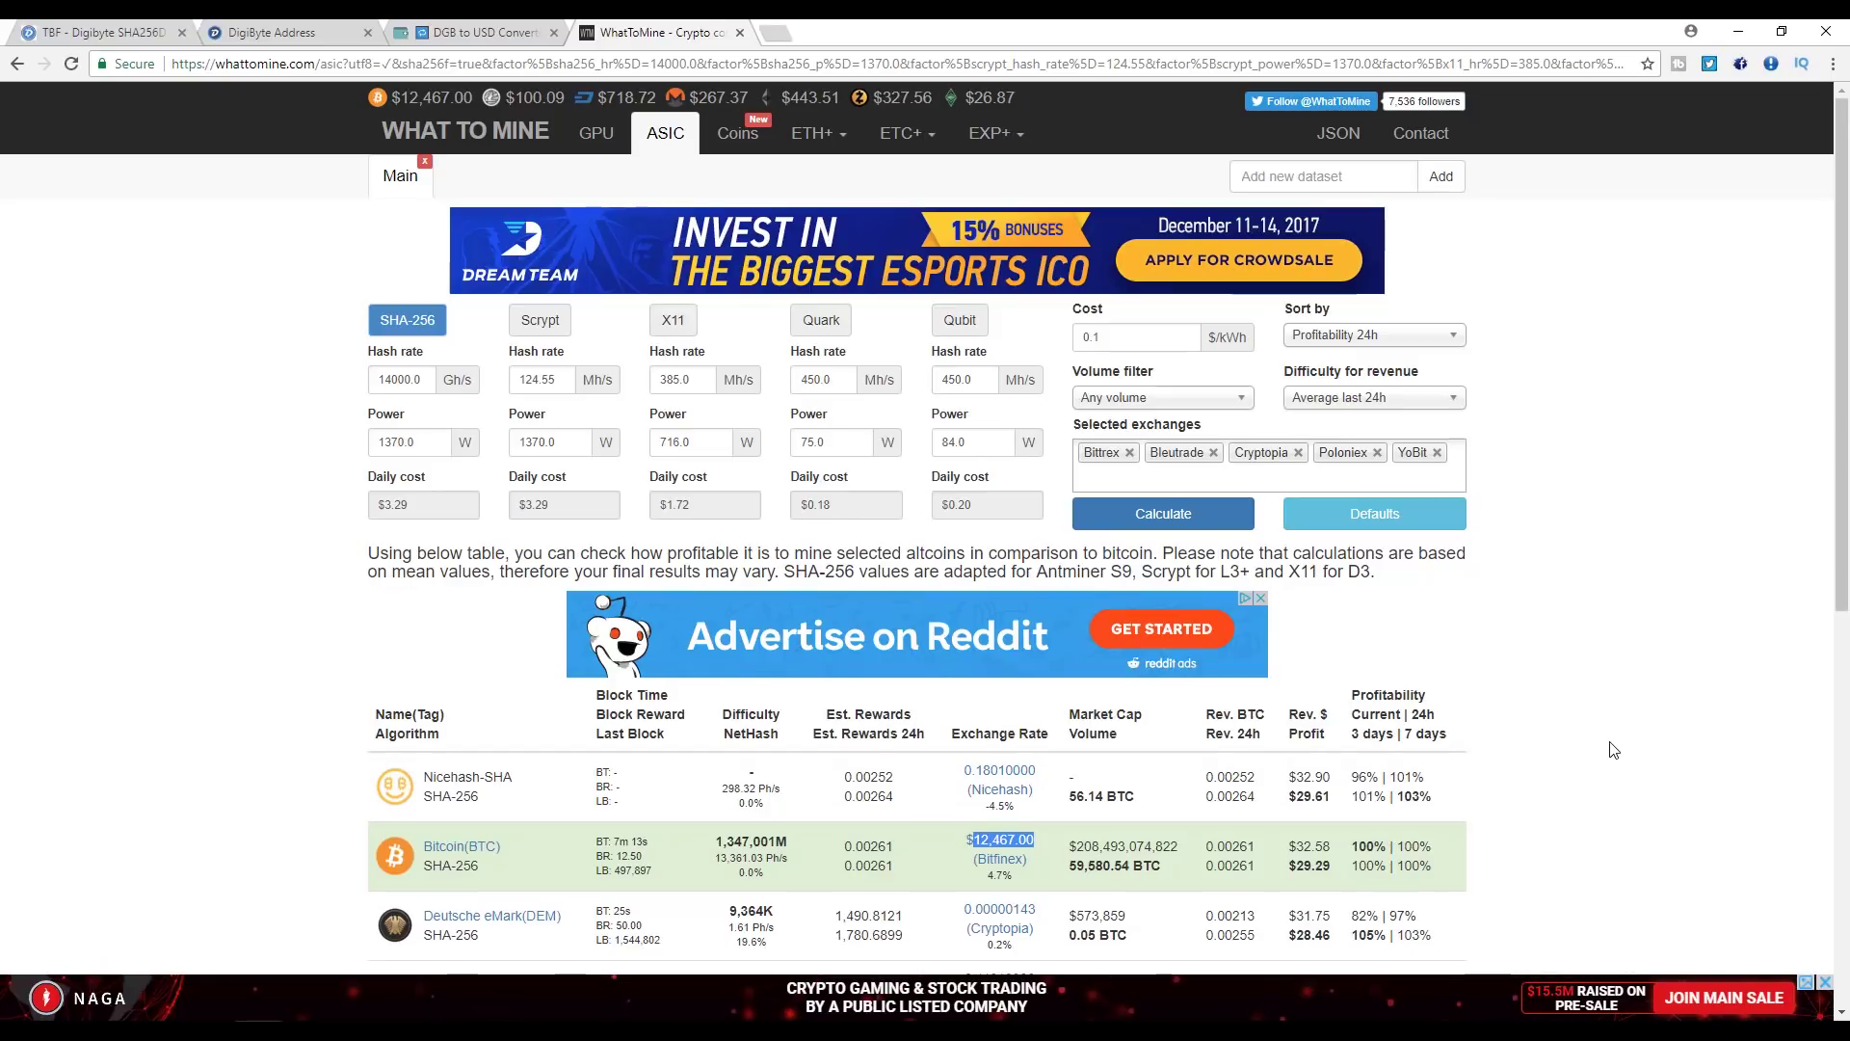
click(1330, 792)
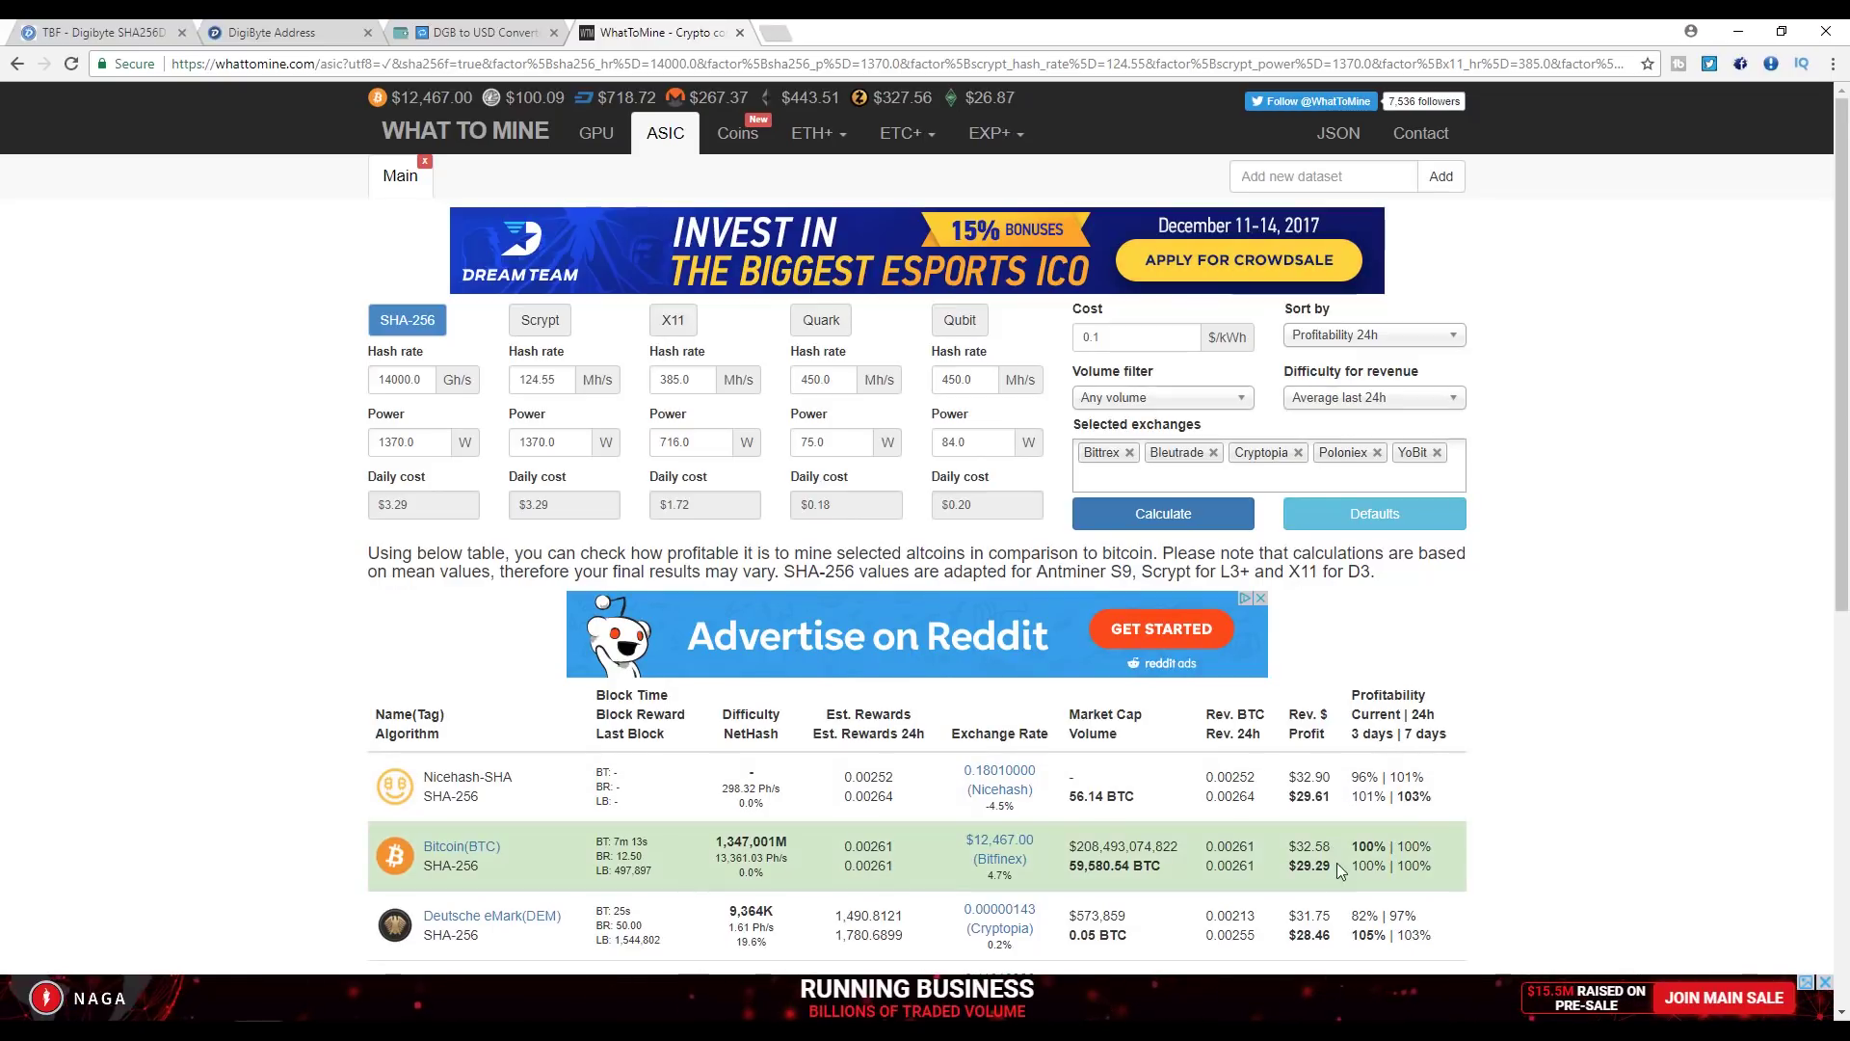
drag(1335, 802, 1298, 773)
drag(1338, 873, 1292, 771)
drag(1296, 842, 1339, 866)
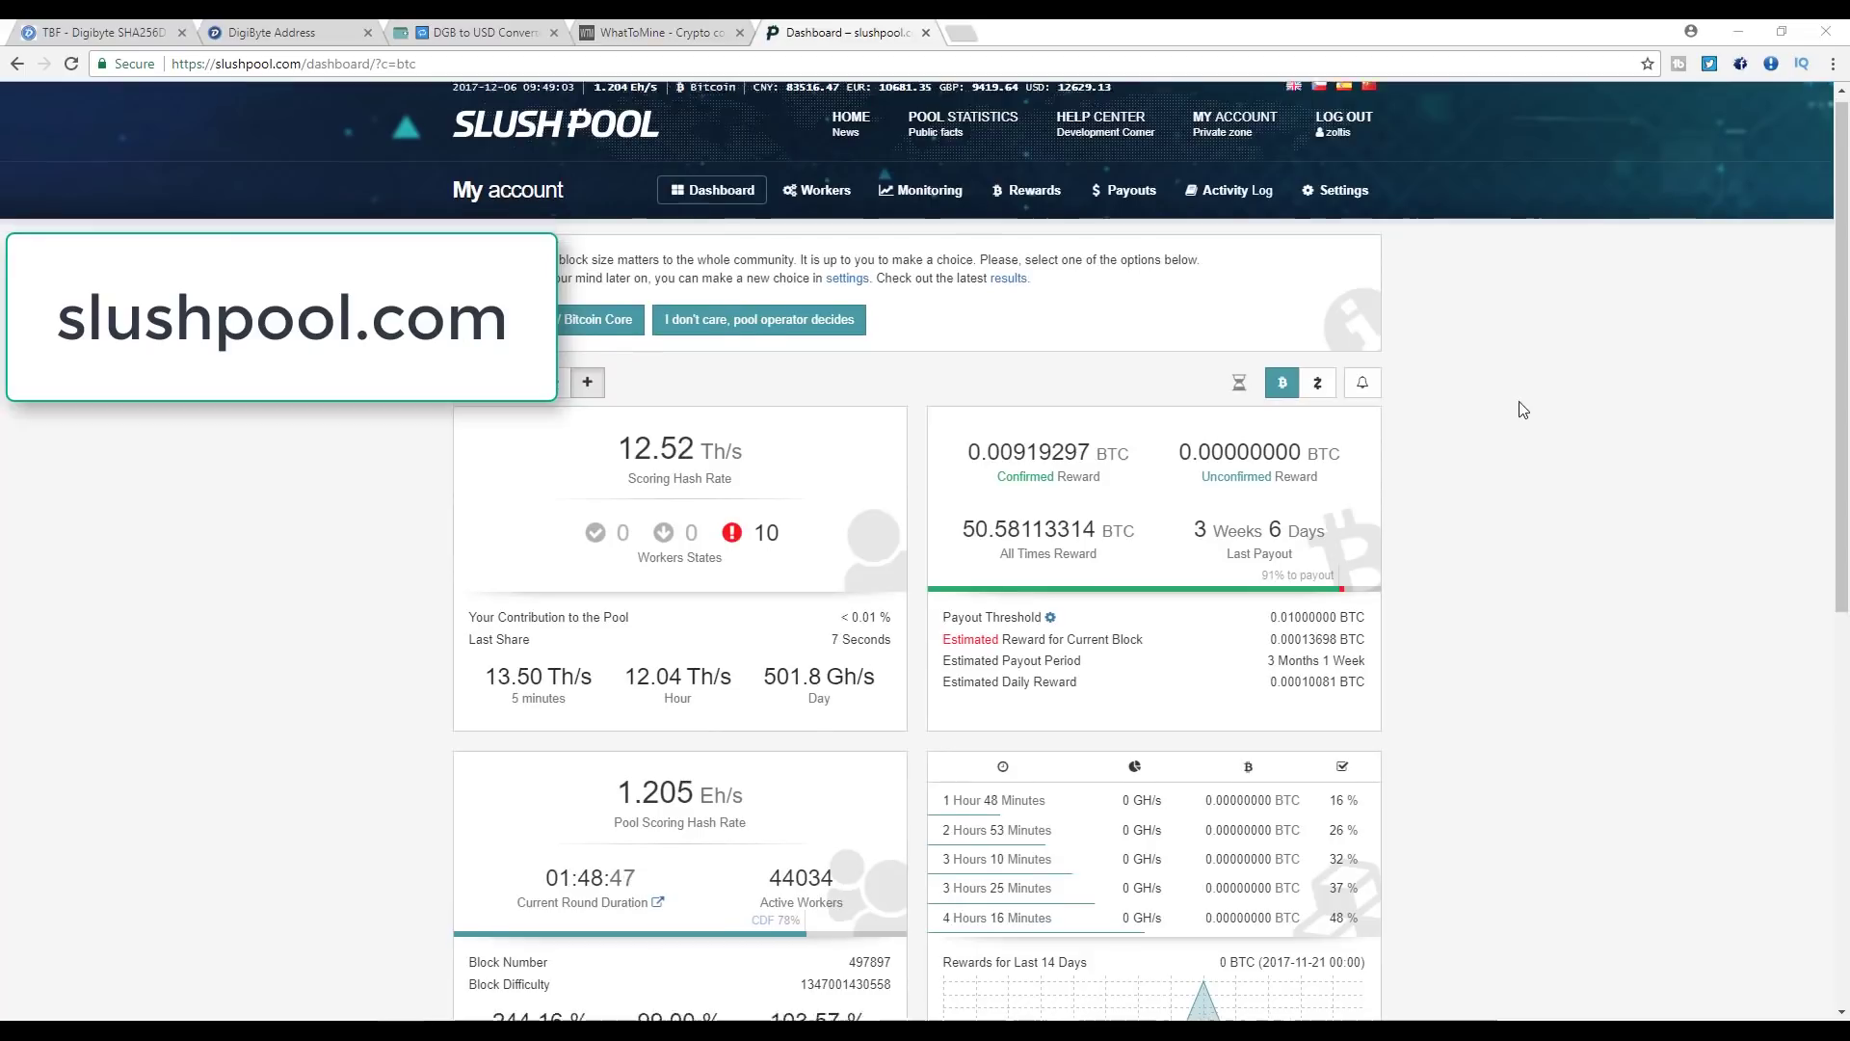
- Highlight the 0.00919297 BTC confirmed reward and check the 12.63 Th/s hash-rate chart below it
scroll(1522, 410, down, 2)
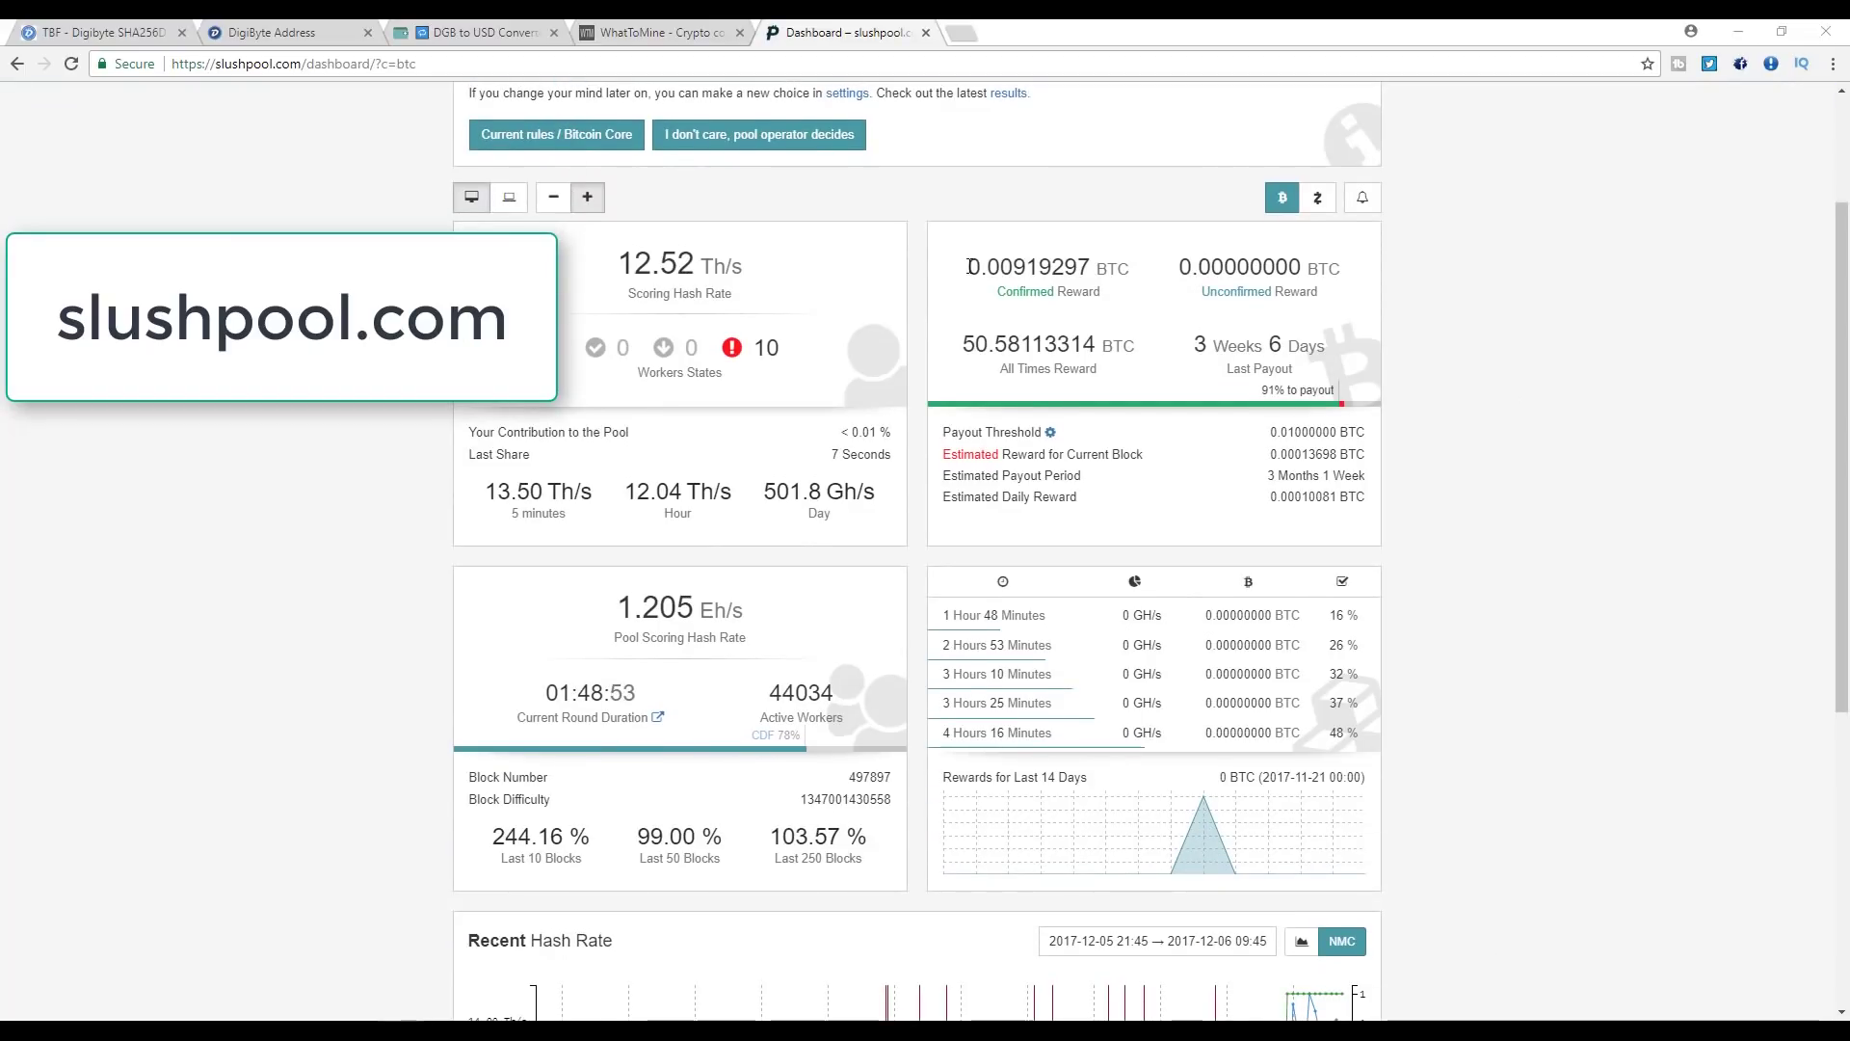
drag(968, 266, 1090, 268)
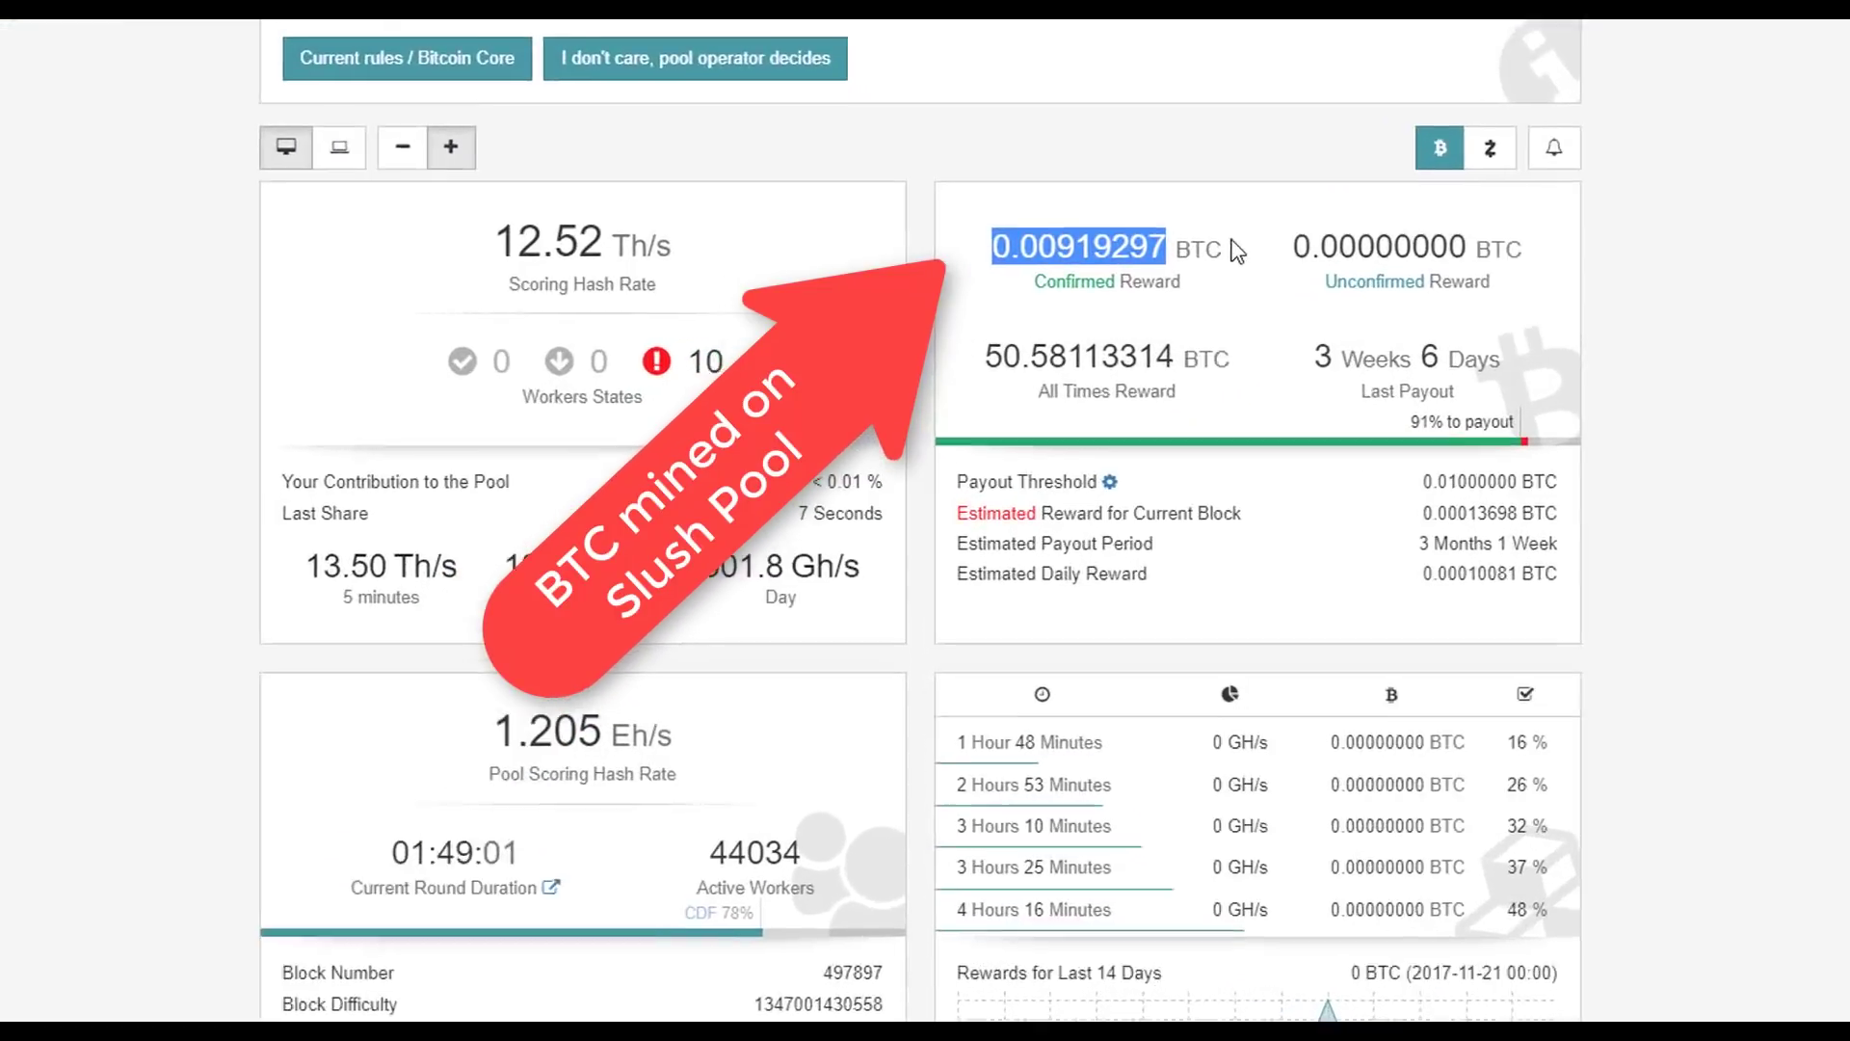
scroll(1473, 425, down, 5)
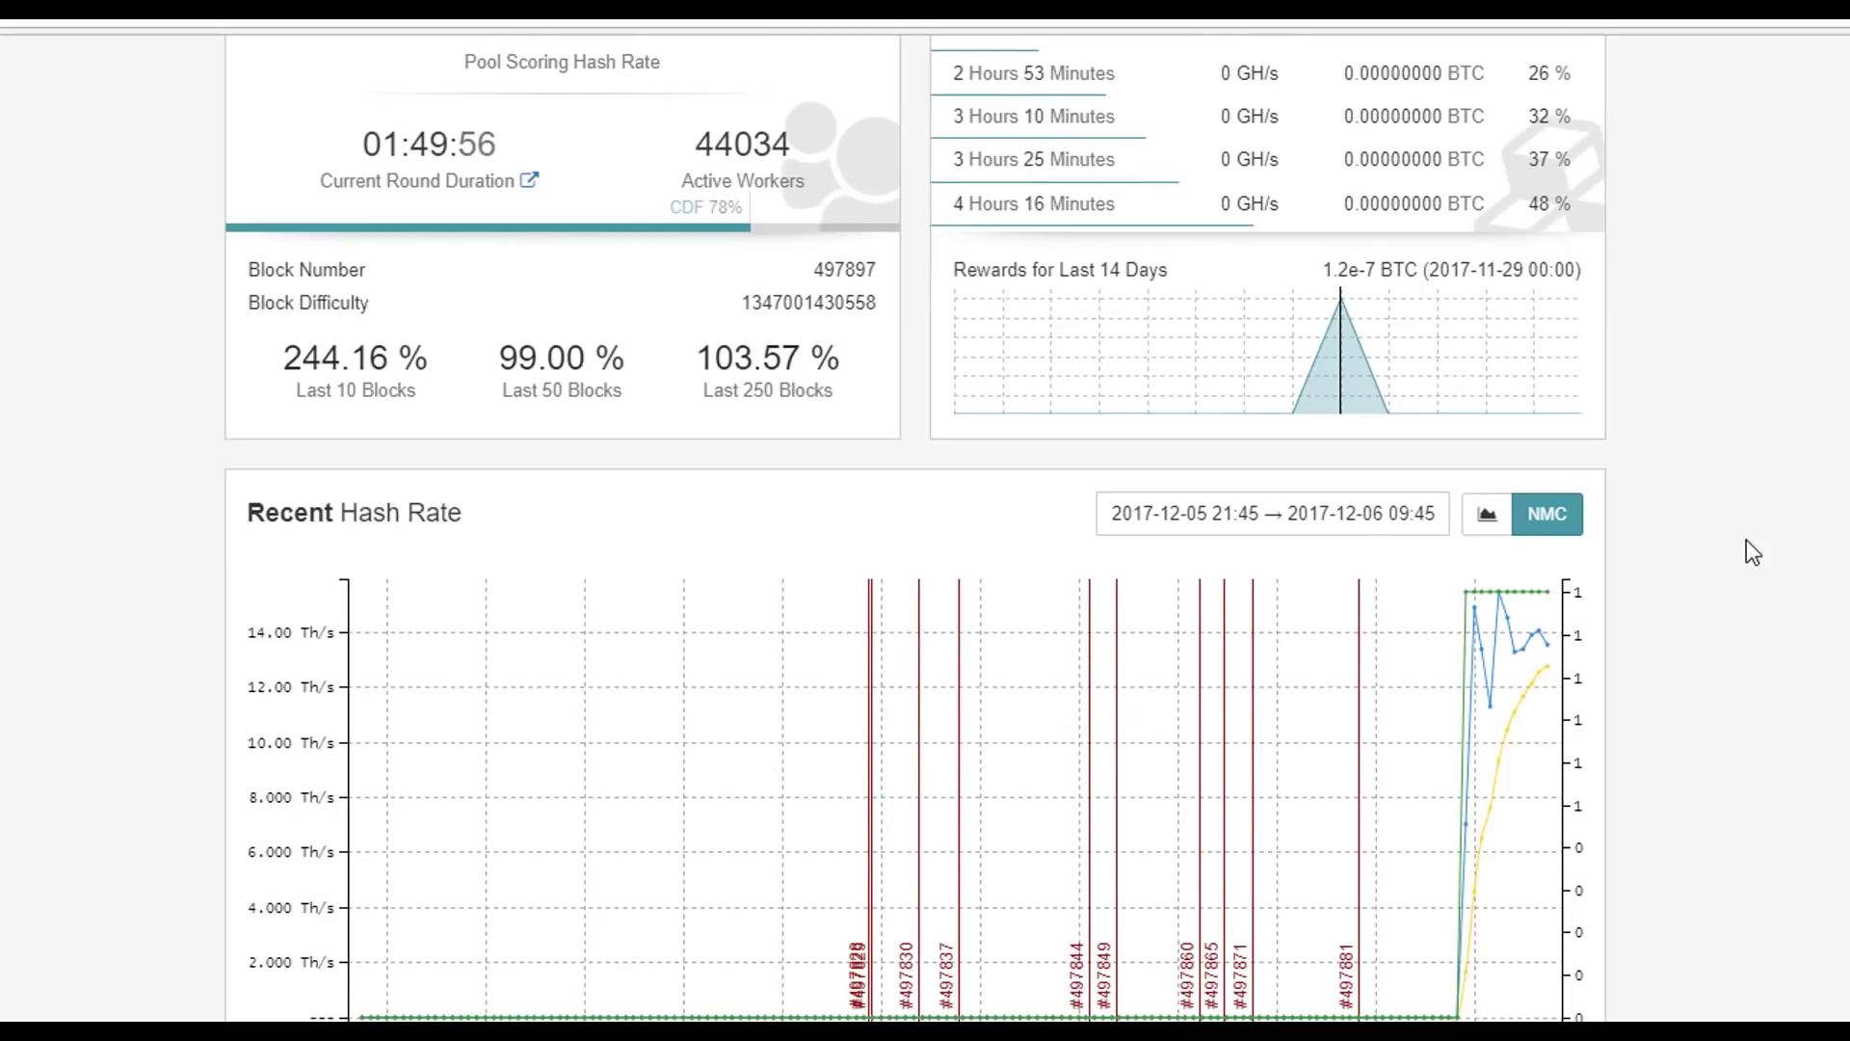
scroll(1746, 540, up, 10)
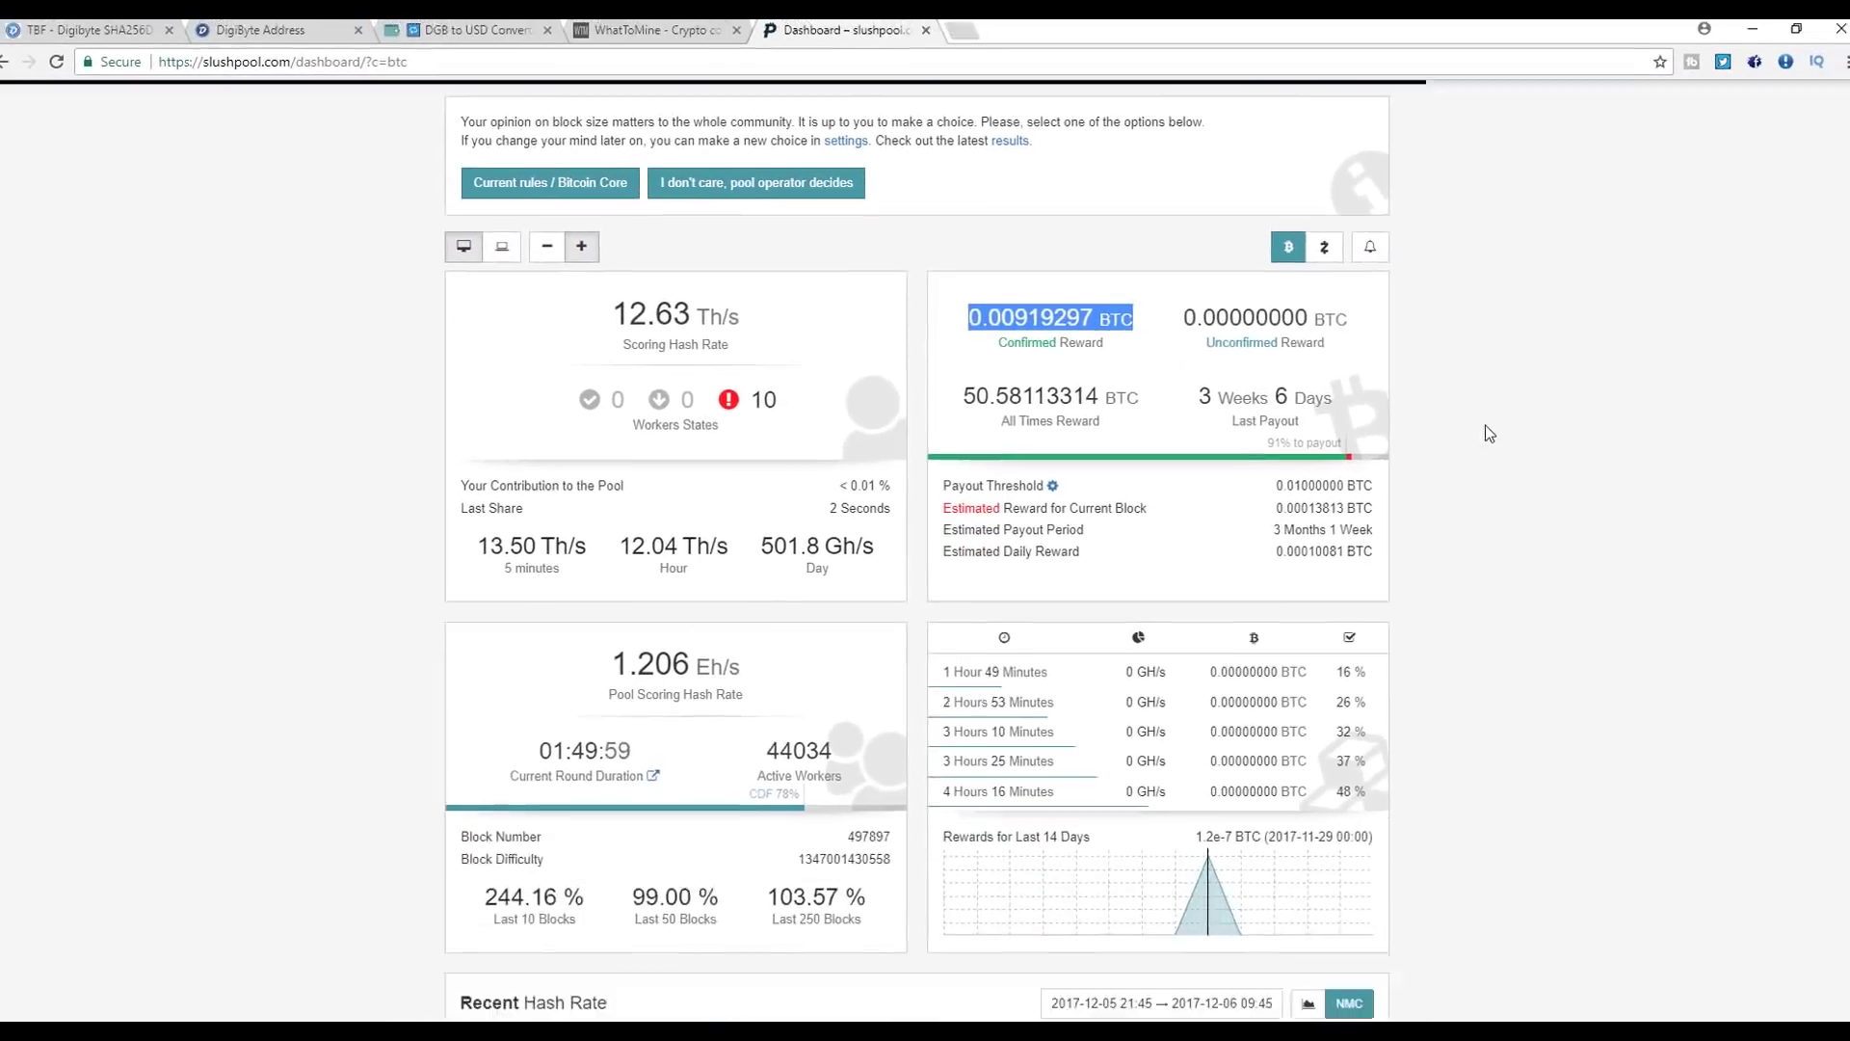
- Bring back the WhatToMine ASIC table and highlight Bitcoin's $32.58 daily revenue
click(725, 26)
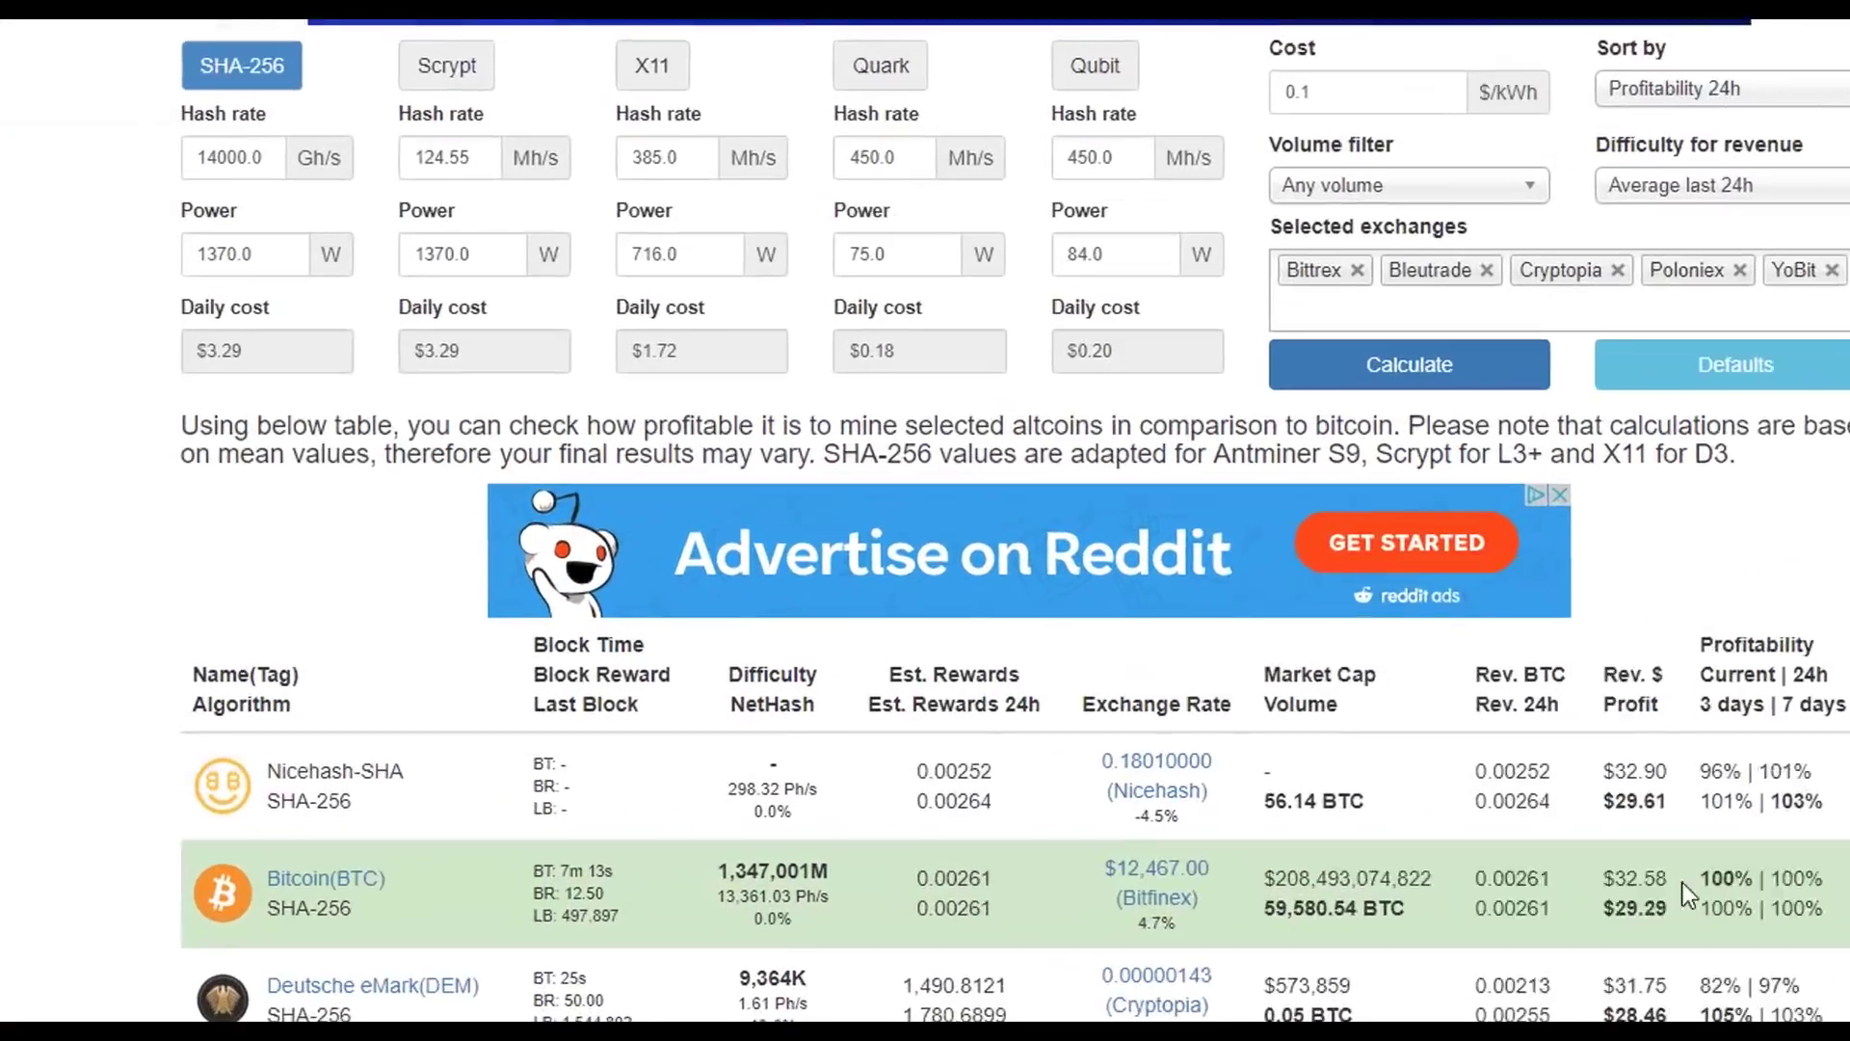
drag(1688, 891, 1637, 877)
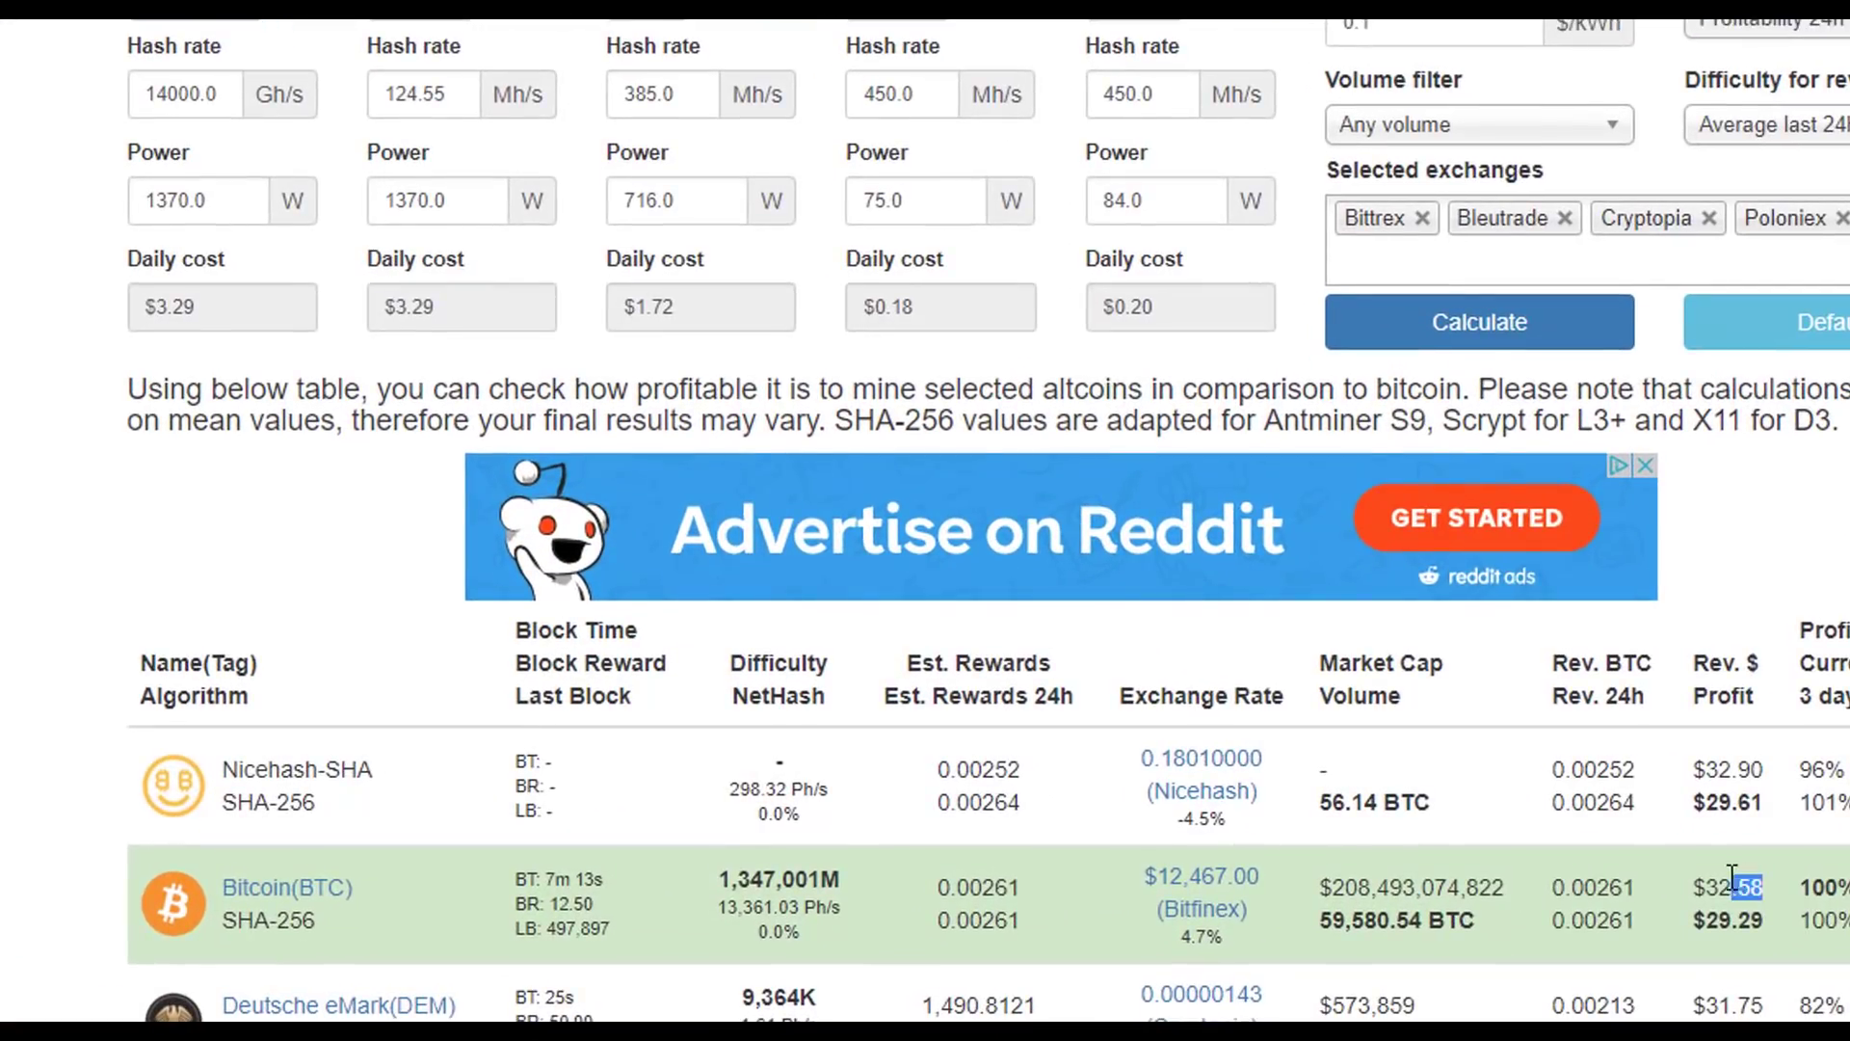